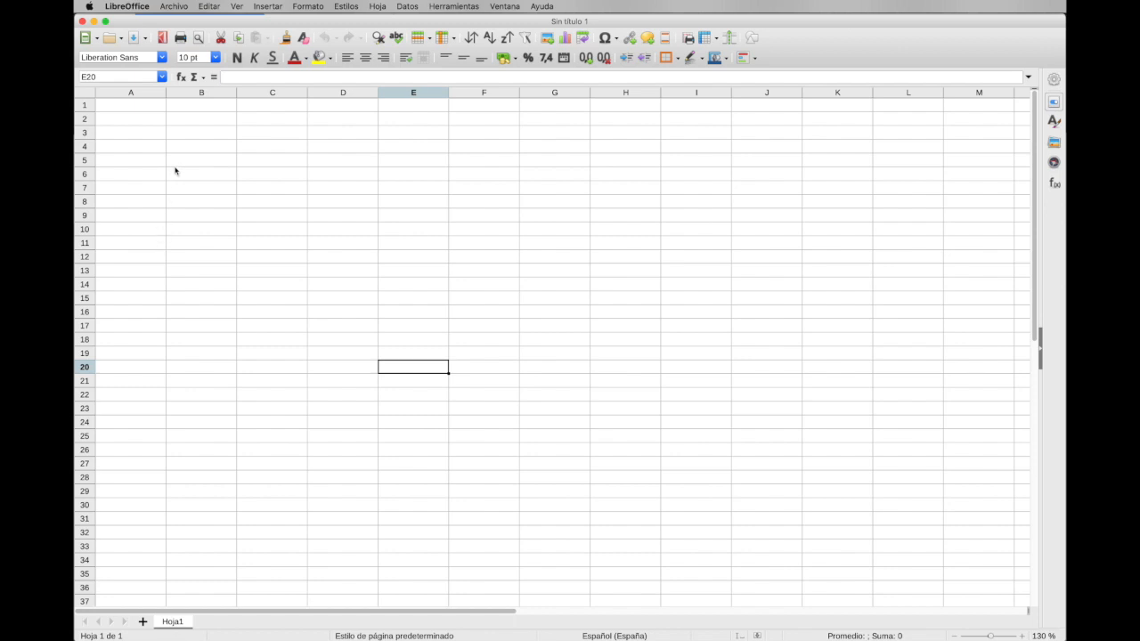
- Enter the headers Nombre in B2 and Peso in C2
click(177, 121)
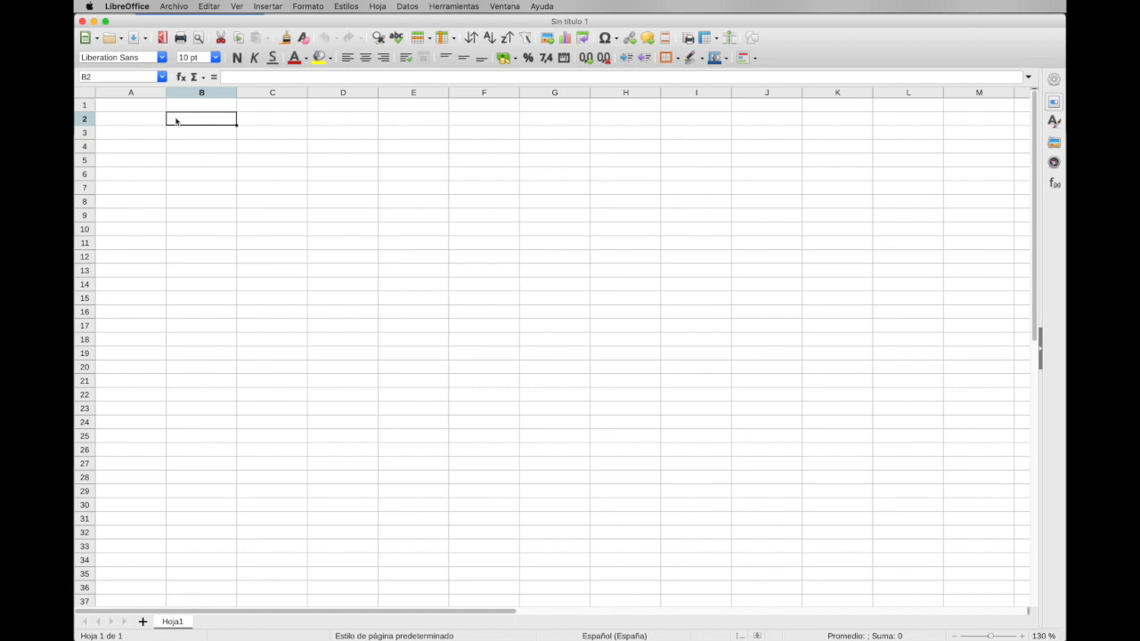
text(Nombew)
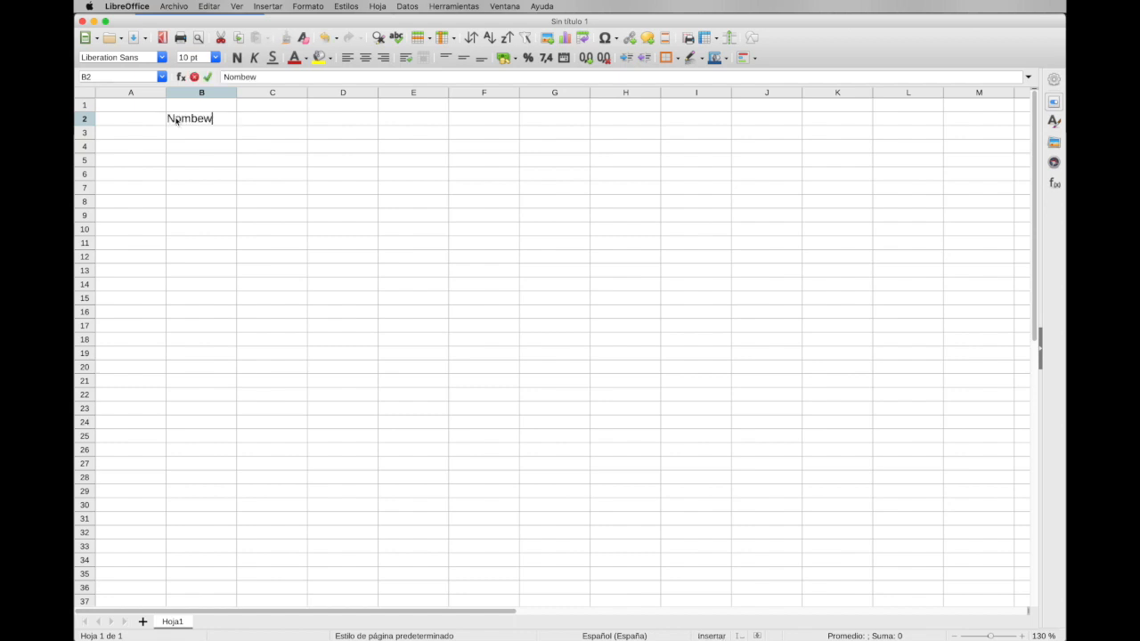
key(BackSpace)
key(BackSpace)
text(re)
key(Tab)
key(Tab)
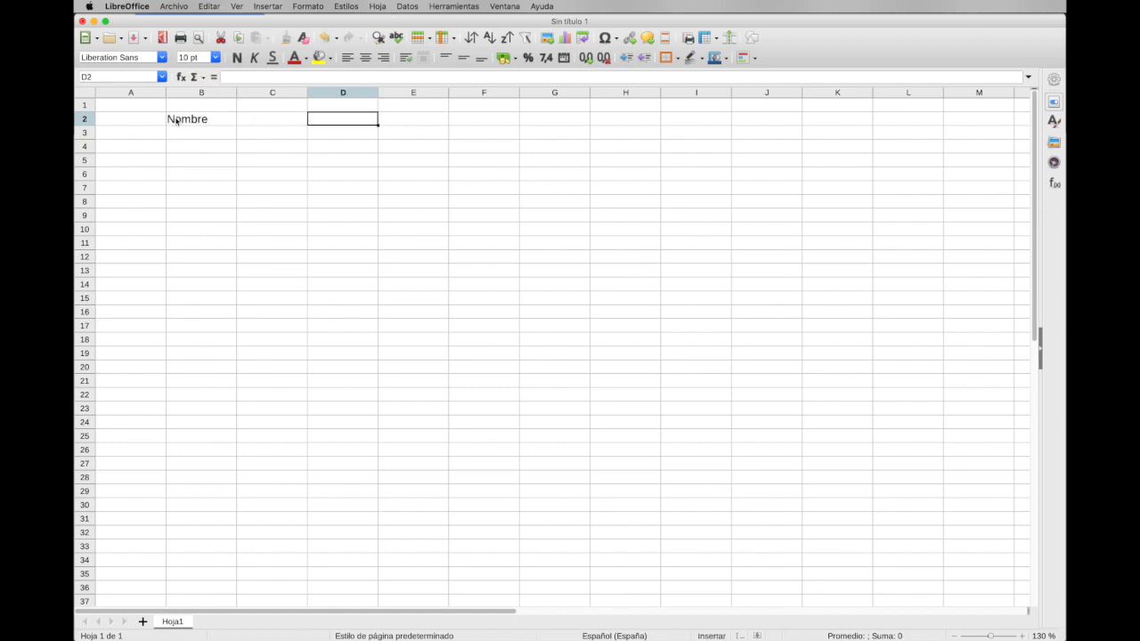
key(Left)
text(Peso)
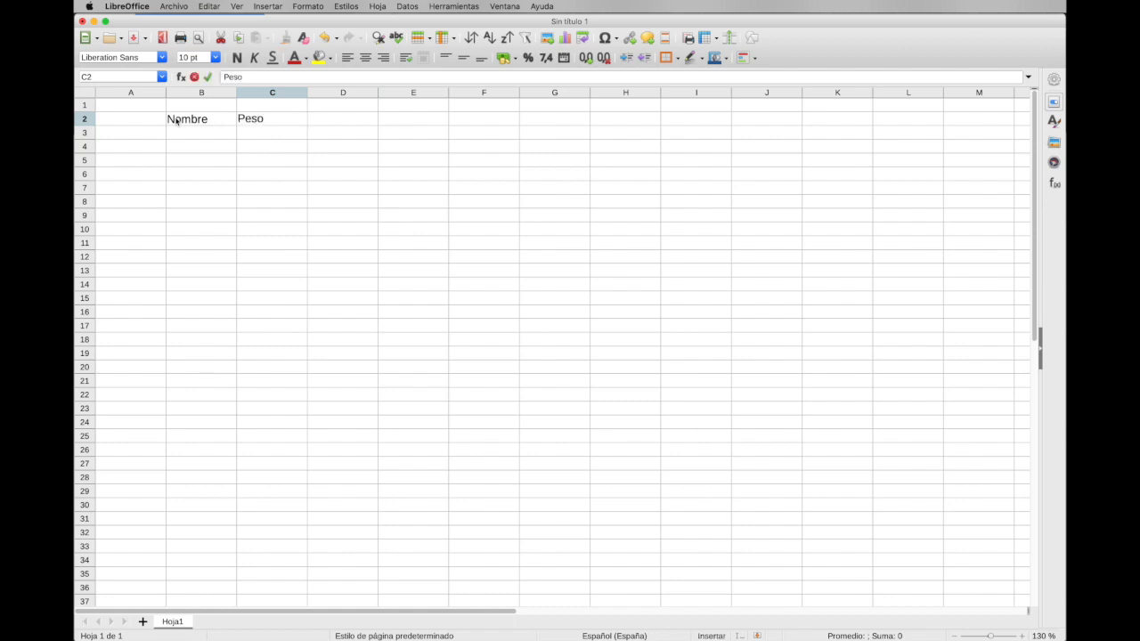
- Enter the headers Altura in D2 and IMC in F2, leaving E2 empty
key(Tab)
text(Altura)
key(Tab)
key(Tab)
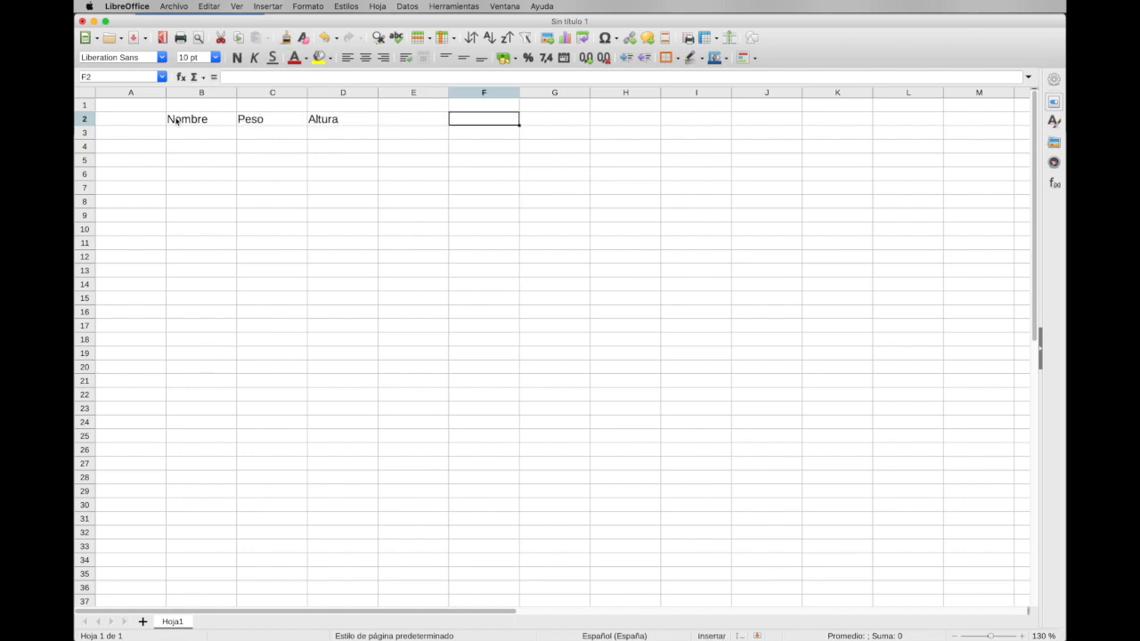
text(IMC)
key(Return)
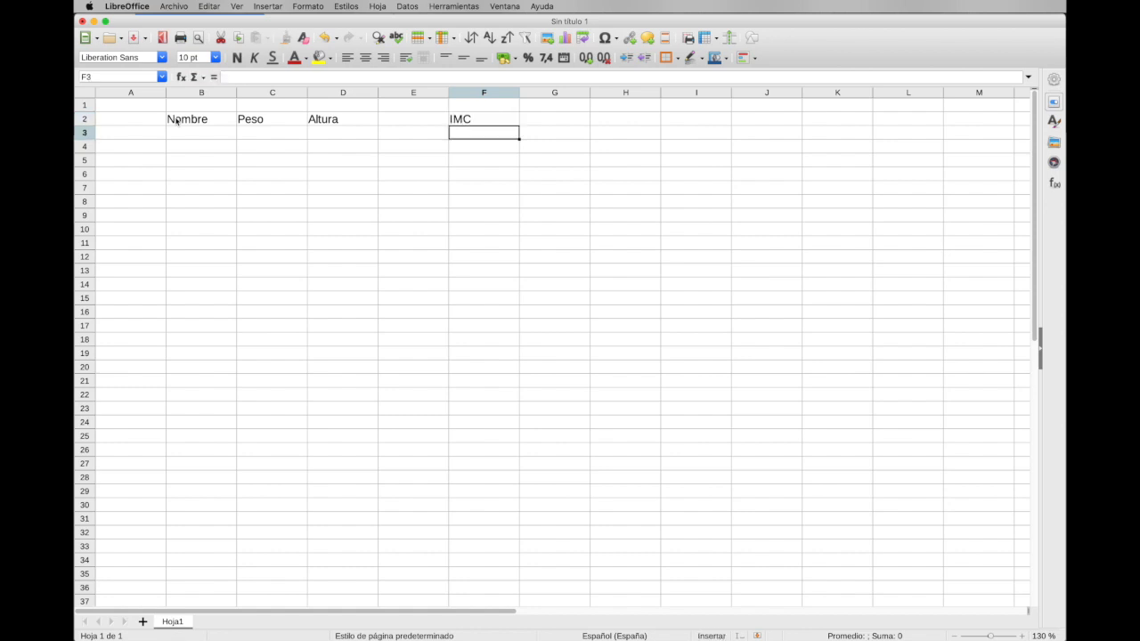
- Enter the formula =C3/(D3^2) in F3, under the IMC header, to divide the weight by the squared height
text(=)
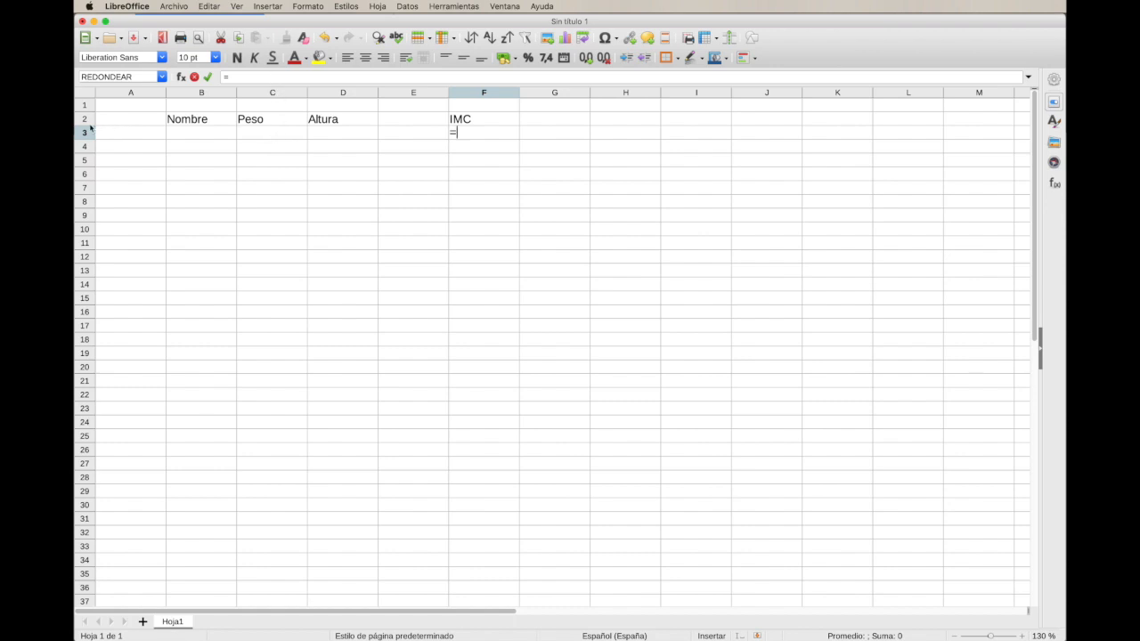
click(281, 133)
text(/)
text(()
text(d)
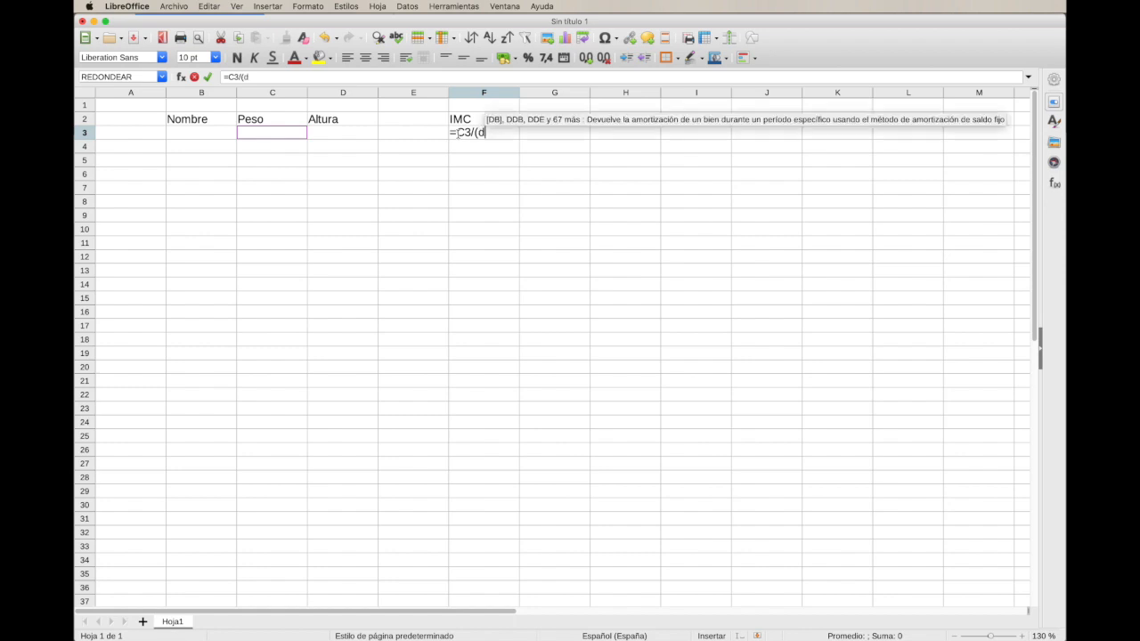
text(3)
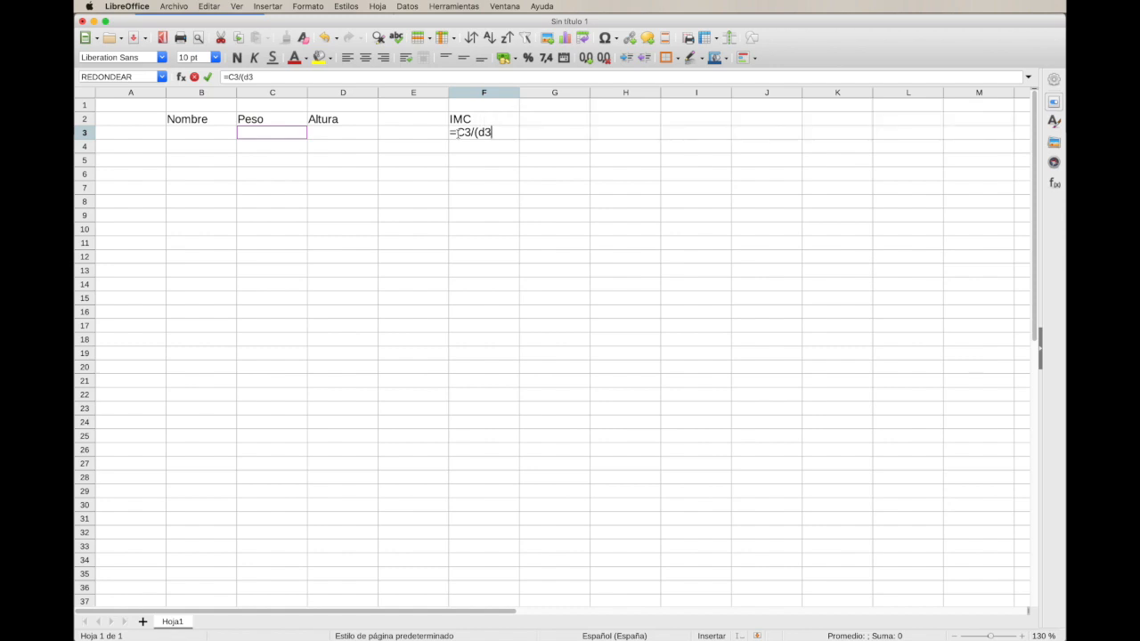
text(^)
text(v)
key(BackSpace)
key(BackSpace)
text(2))
key(Return)
click(456, 133)
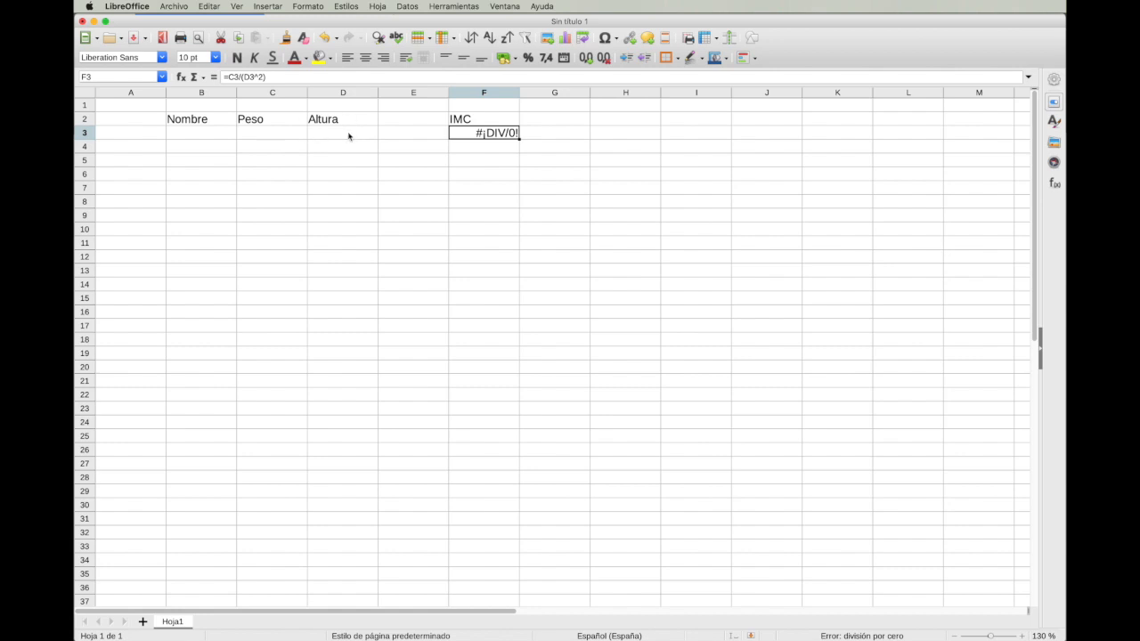
- Fill in the first data row with the person's name in B3, weight 64 in C3 and height 169 in D3
click(200, 135)
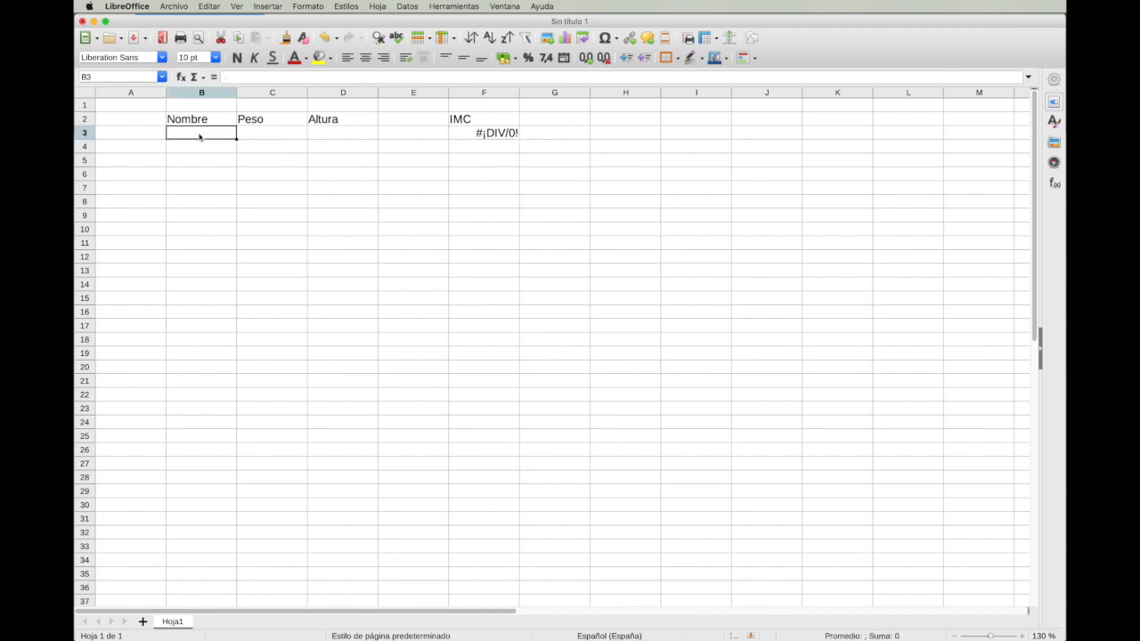
text(Antonio)
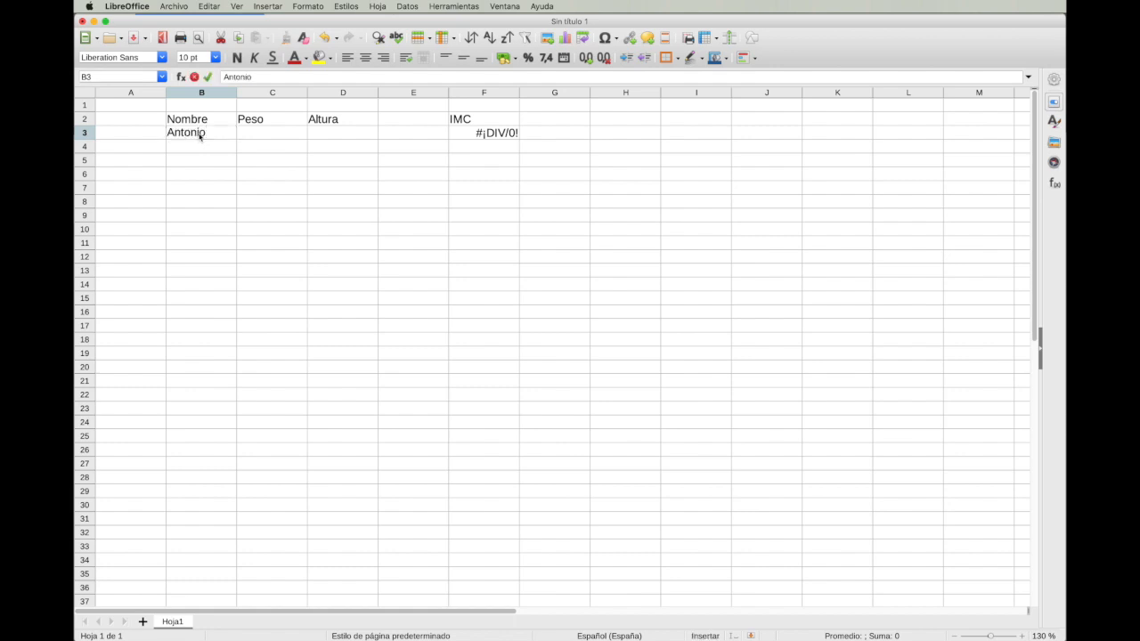
key(Tab)
text(64)
key(Tab)
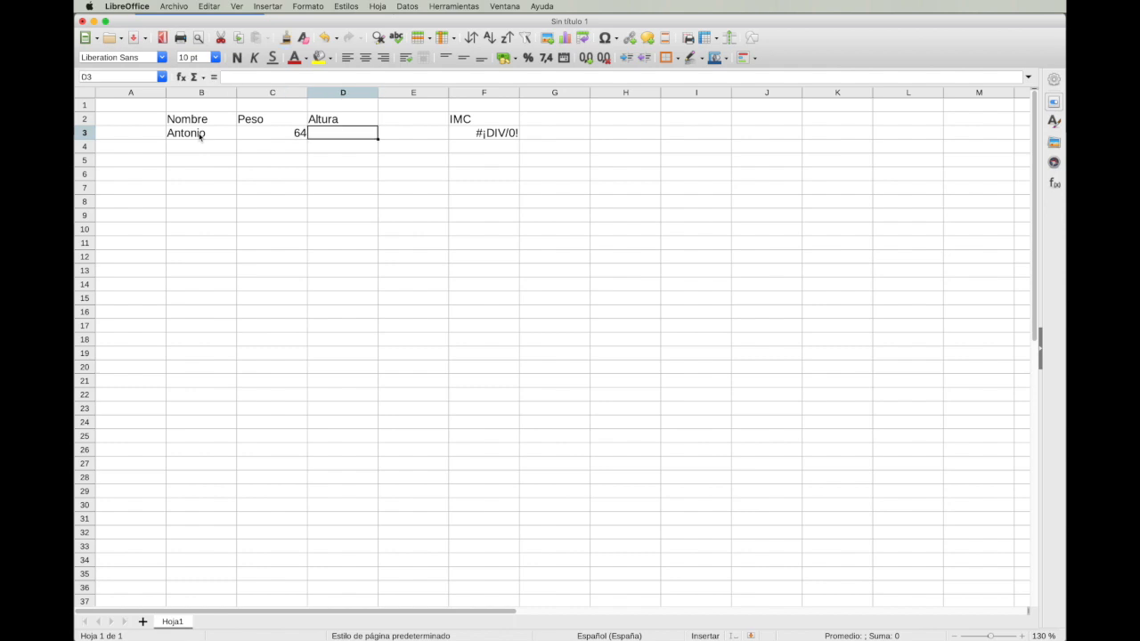
text(169)
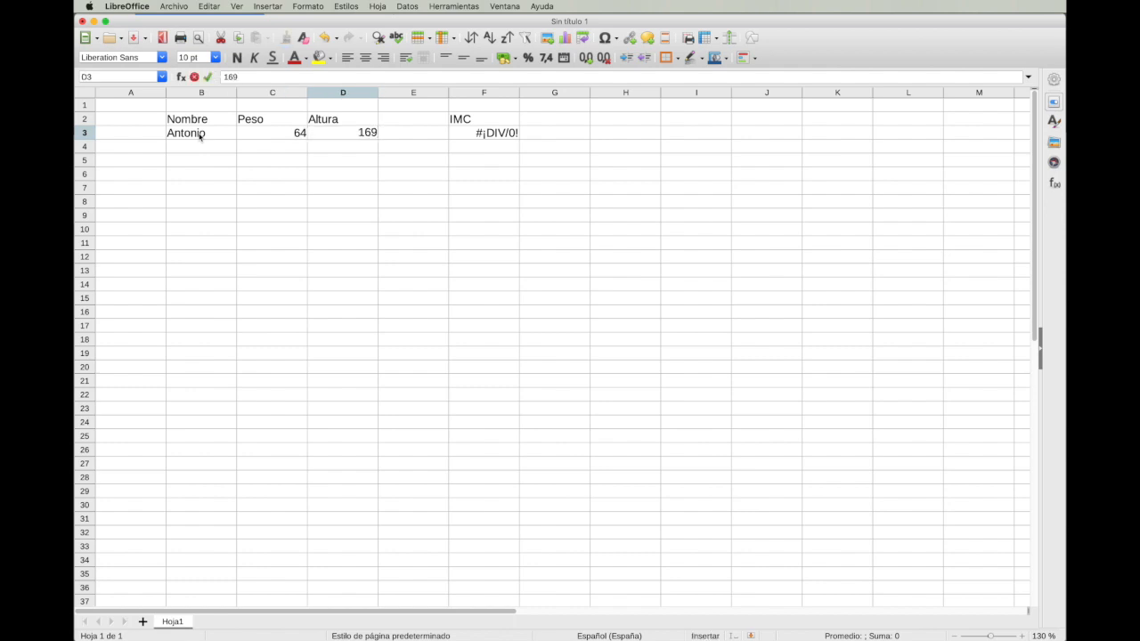
key(Left)
- Try 1,69 as the height in D3 and undo the change
click(345, 135)
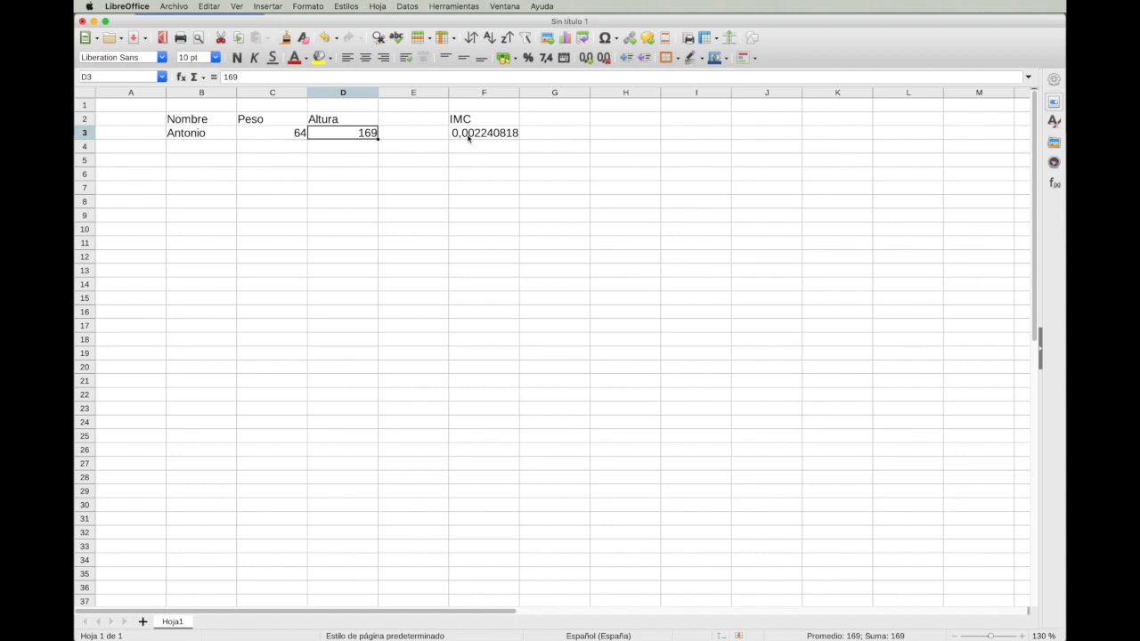
double_click(364, 136)
text(,)
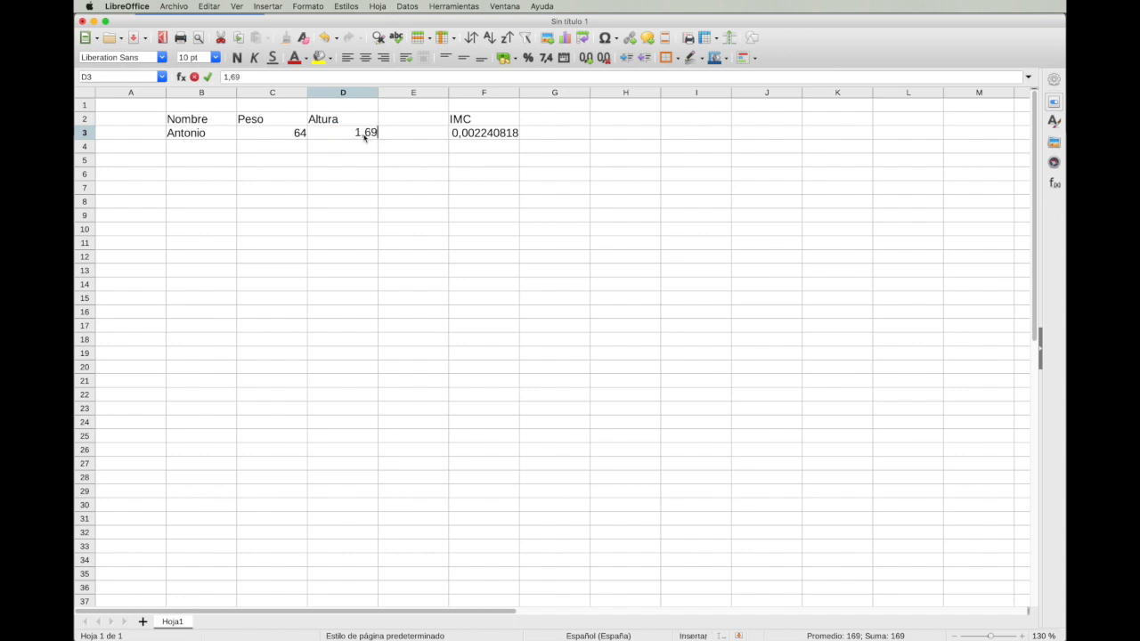
key(Return)
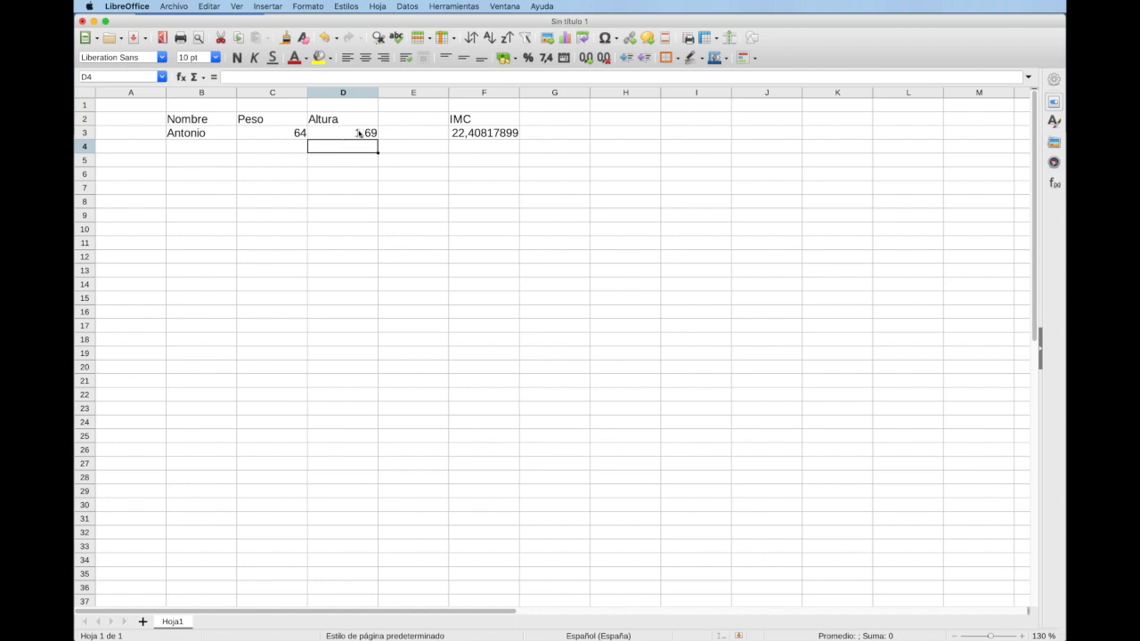
key(super+z)
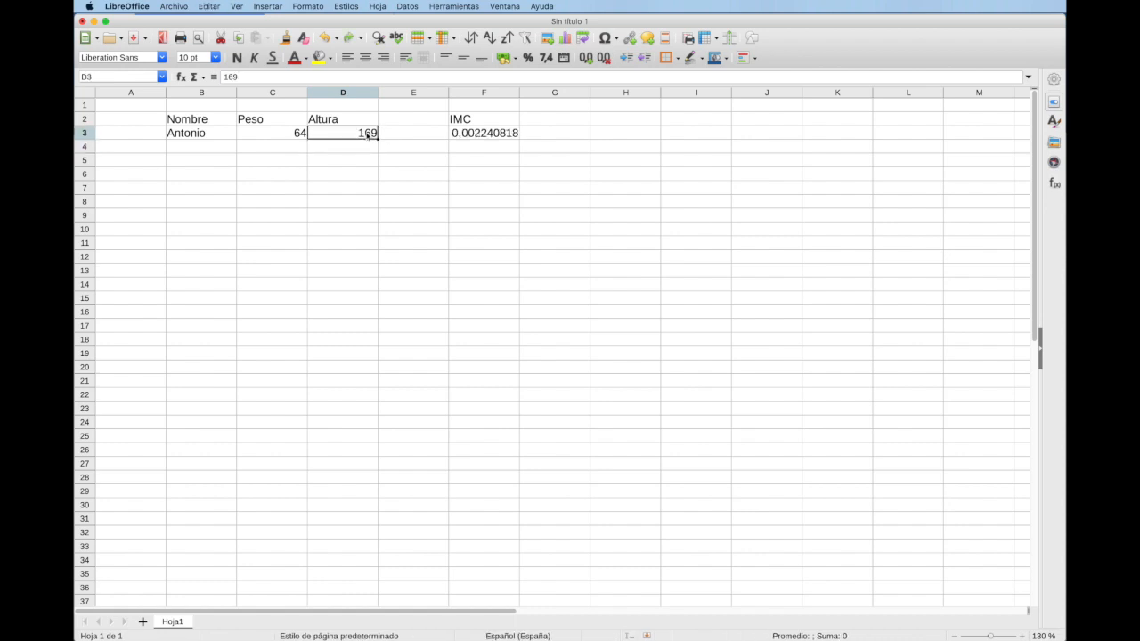
- Extend the IMC formula in F3 with a multiplication factor, trying 1000 first and settling on 10000
click(480, 134)
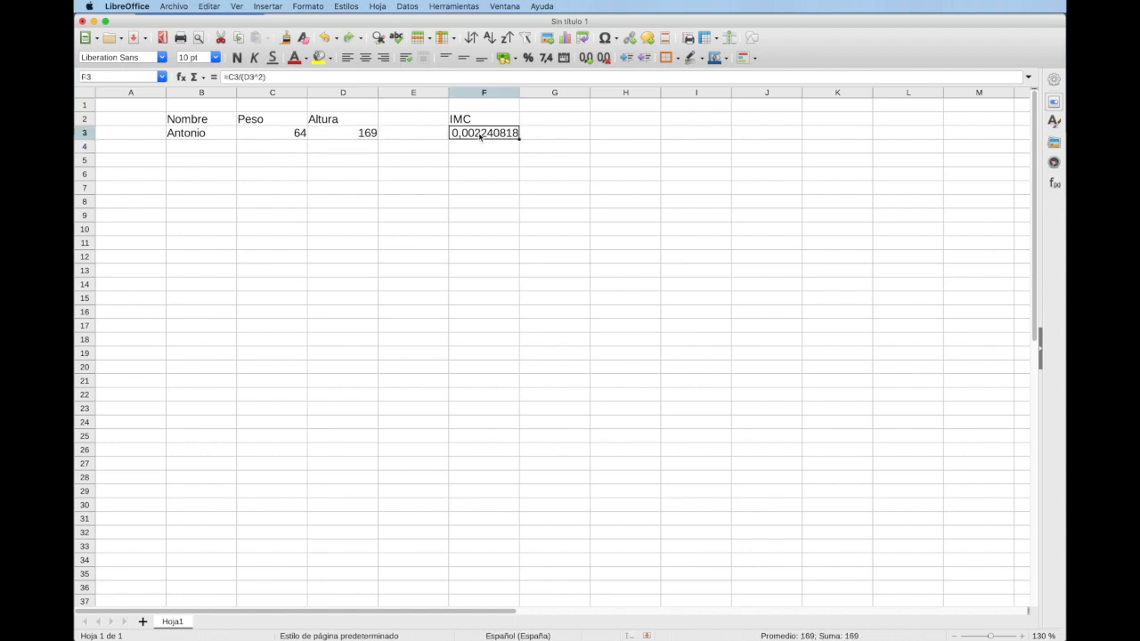
click(303, 77)
text(*1000)
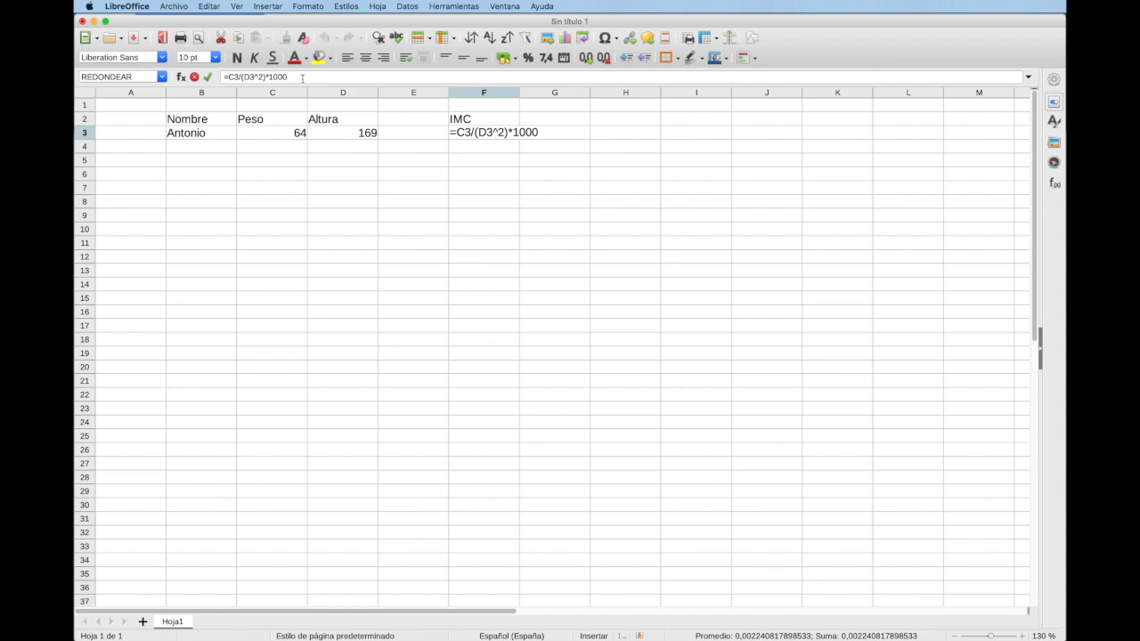
key(Return)
key(Up)
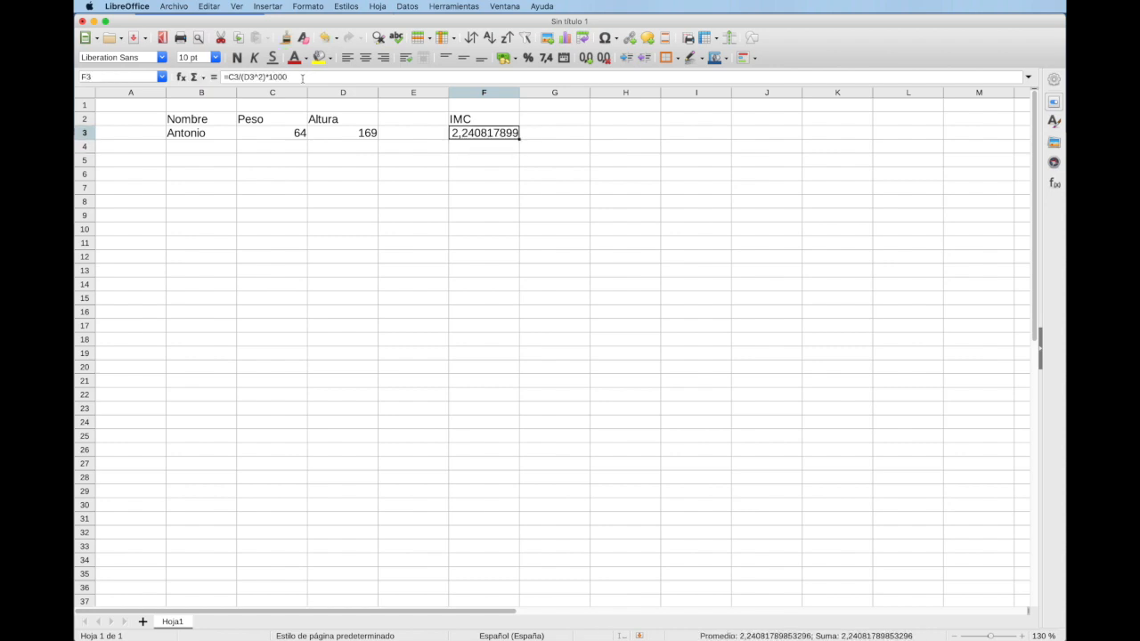
click(302, 78)
text(0)
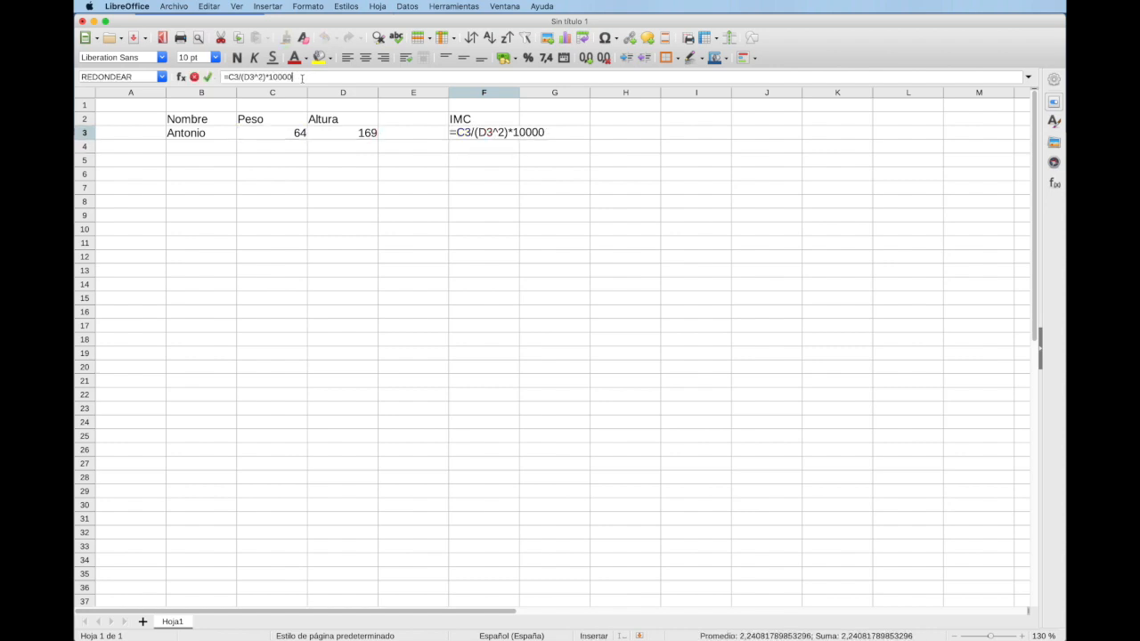
key(Return)
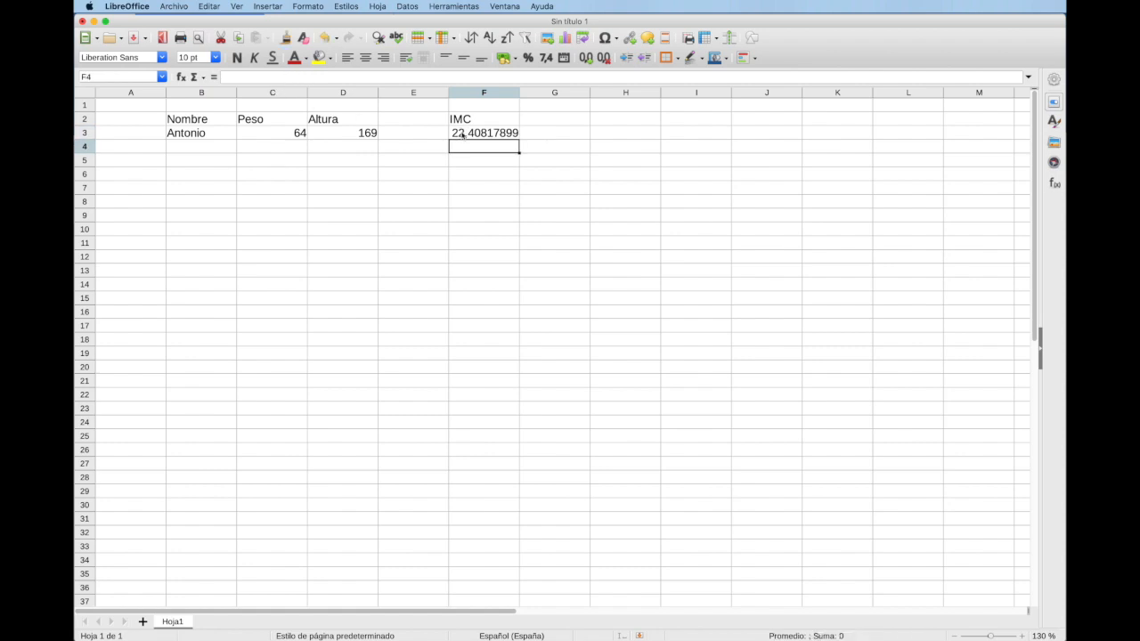
- Divide the height by 100 in the F3 formula and remove the *10000 factor, giving =C3/(D3/100^2)
click(463, 135)
click(254, 78)
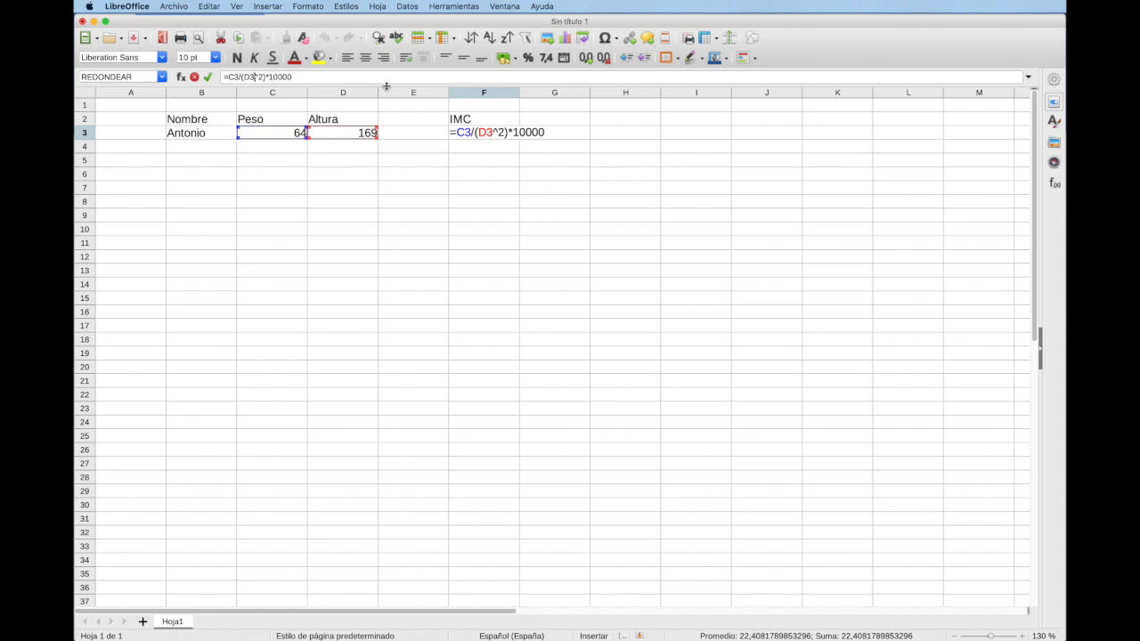
text(/)
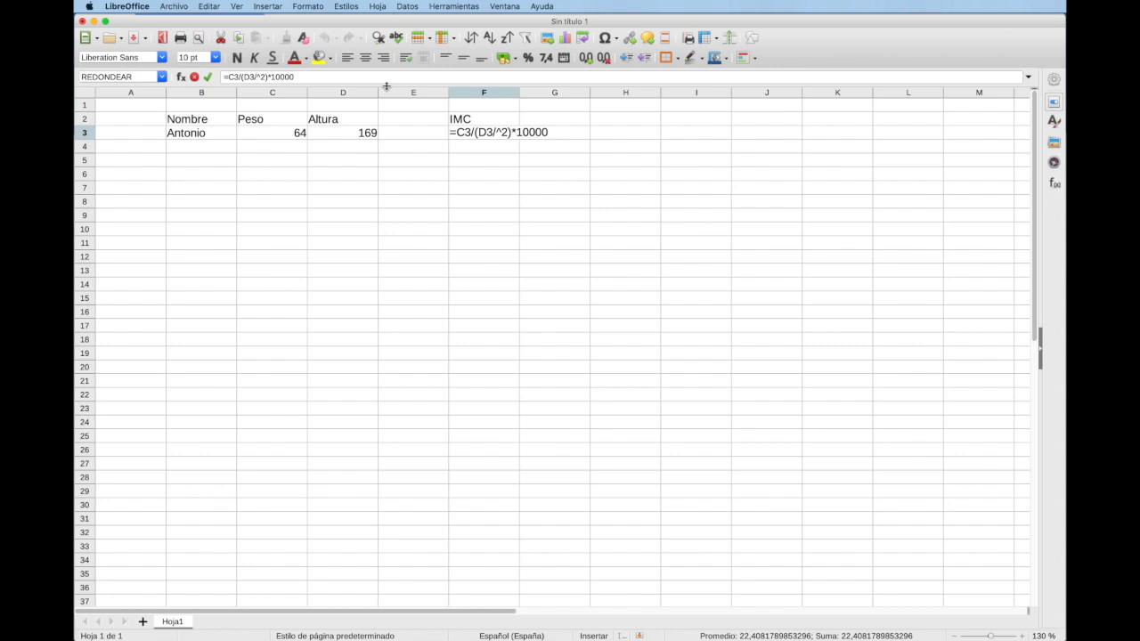
text(100)
key(Delete)
key(Delete)
key(Delete)
key(Delete)
key(Delete)
key(Delete)
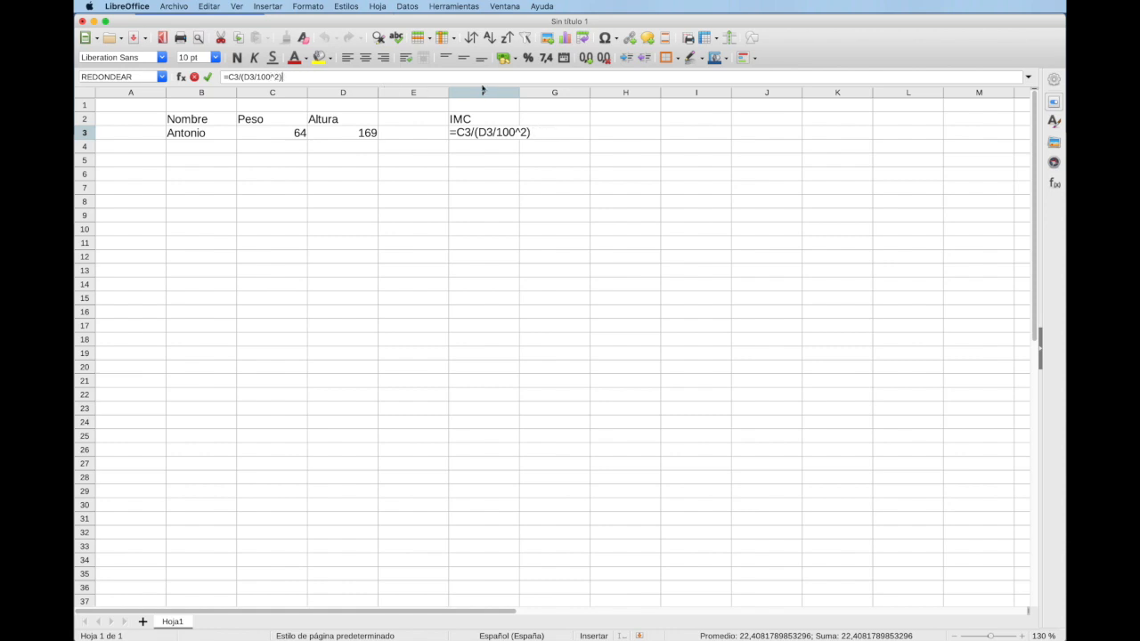
key(Return)
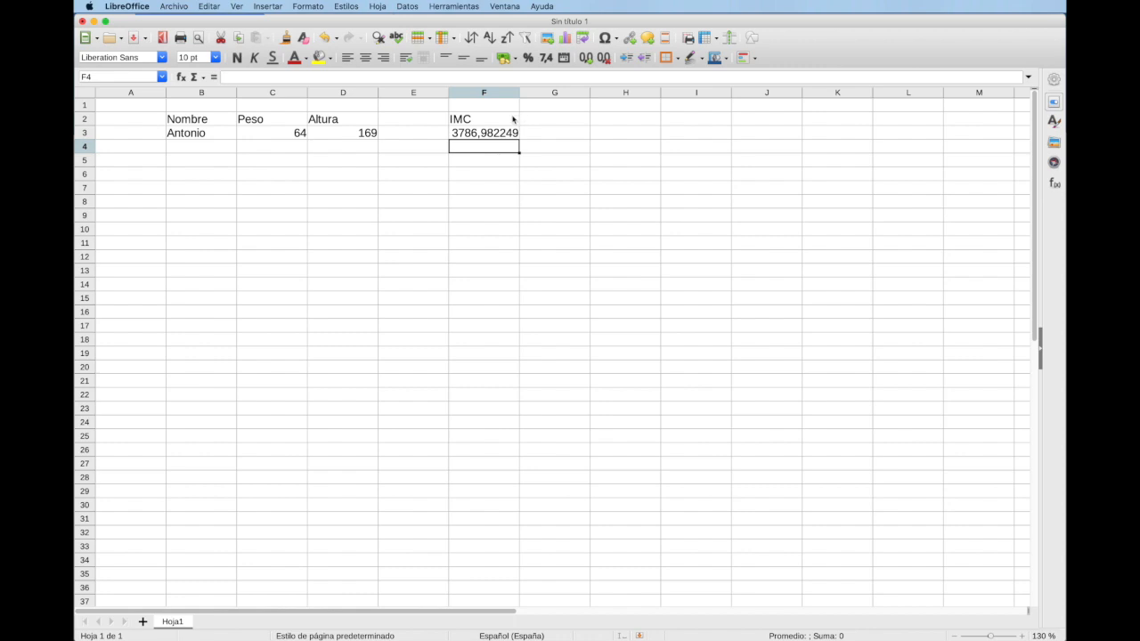
- Add parentheses around D3/100 in the F3 formula so it reads =C3/((D3/100)^2)
click(469, 132)
click(273, 77)
text()^2))
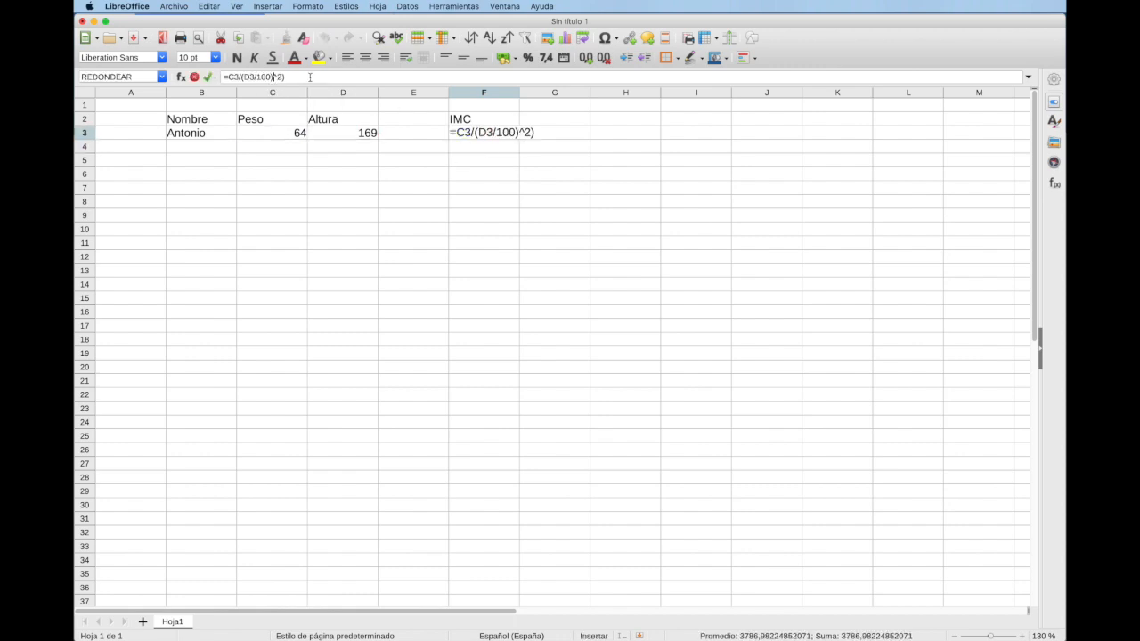
key(Left)
key(Left)
key(Left)
key(Left)
key(Left)
text(()
key(Return)
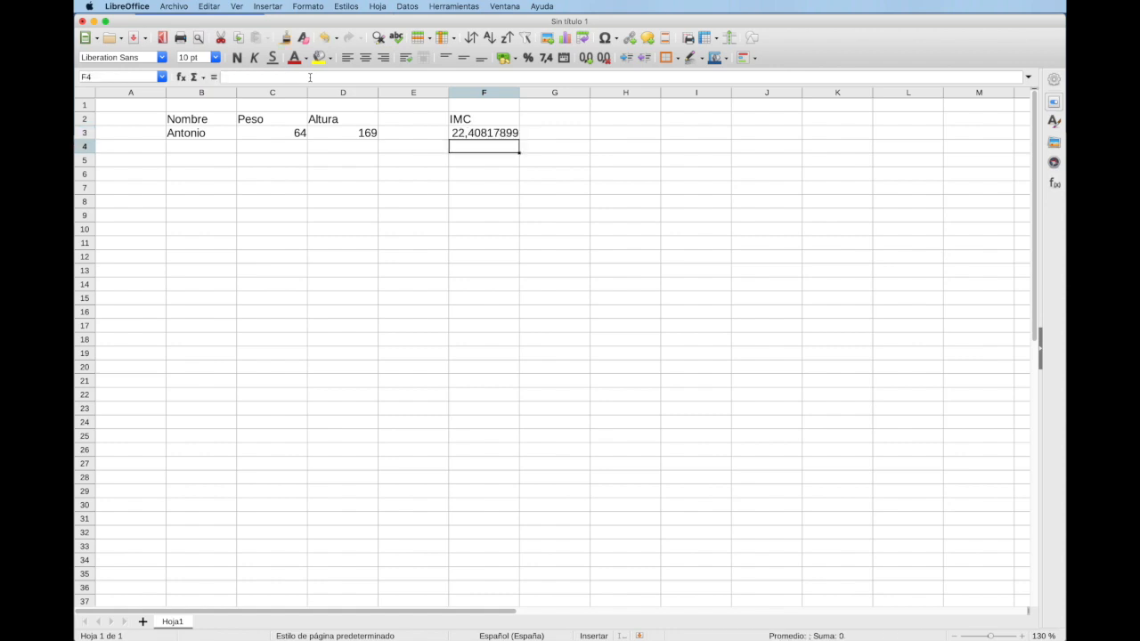
click(503, 136)
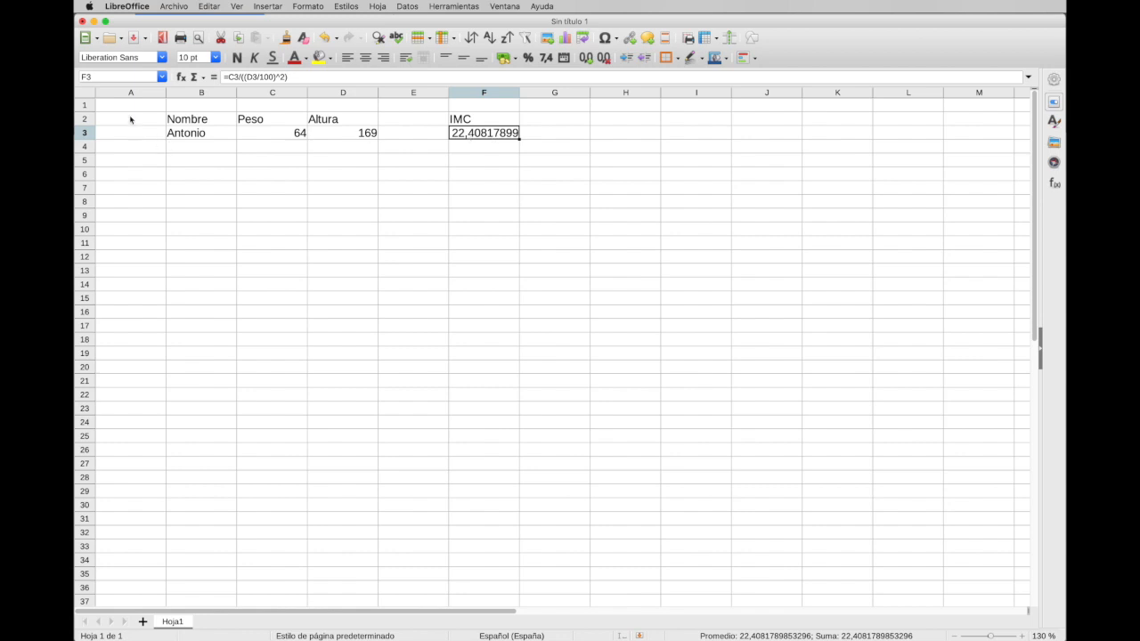
- Narrow the empty columns A, E, G and I into slim separator columns
drag(163, 92, 117, 92)
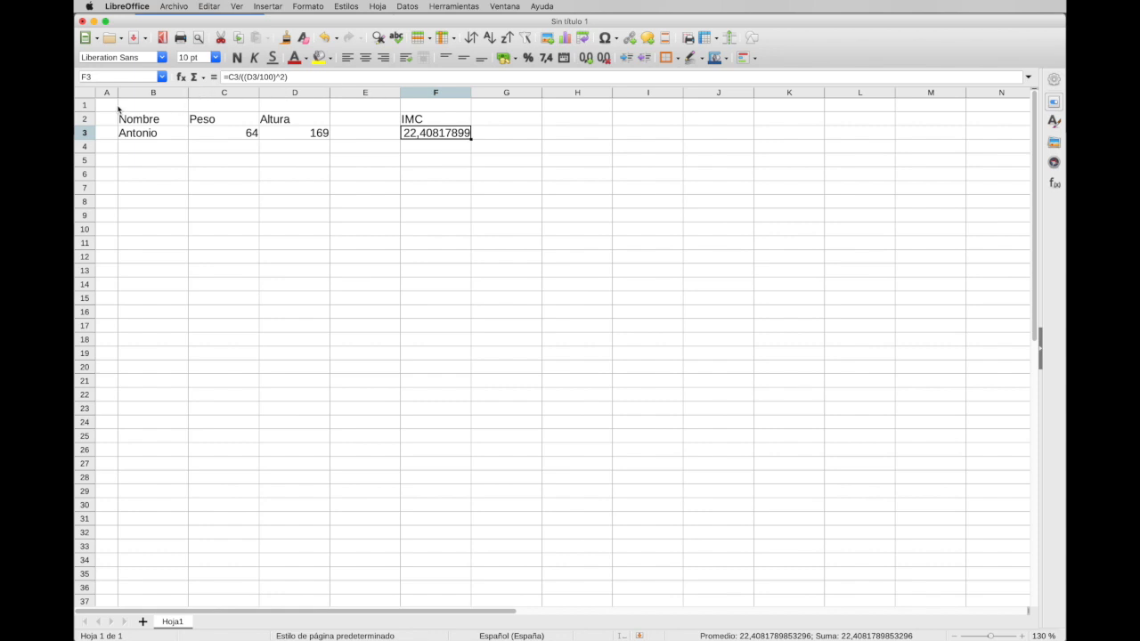
drag(543, 95, 348, 91)
drag(347, 91, 347, 92)
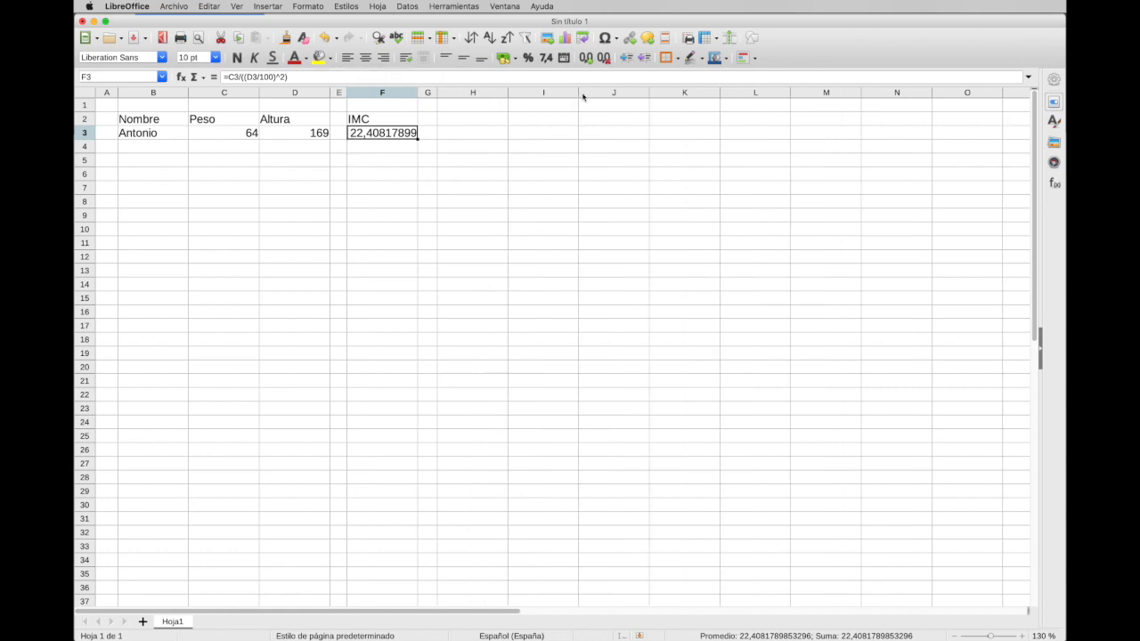
drag(579, 93, 531, 92)
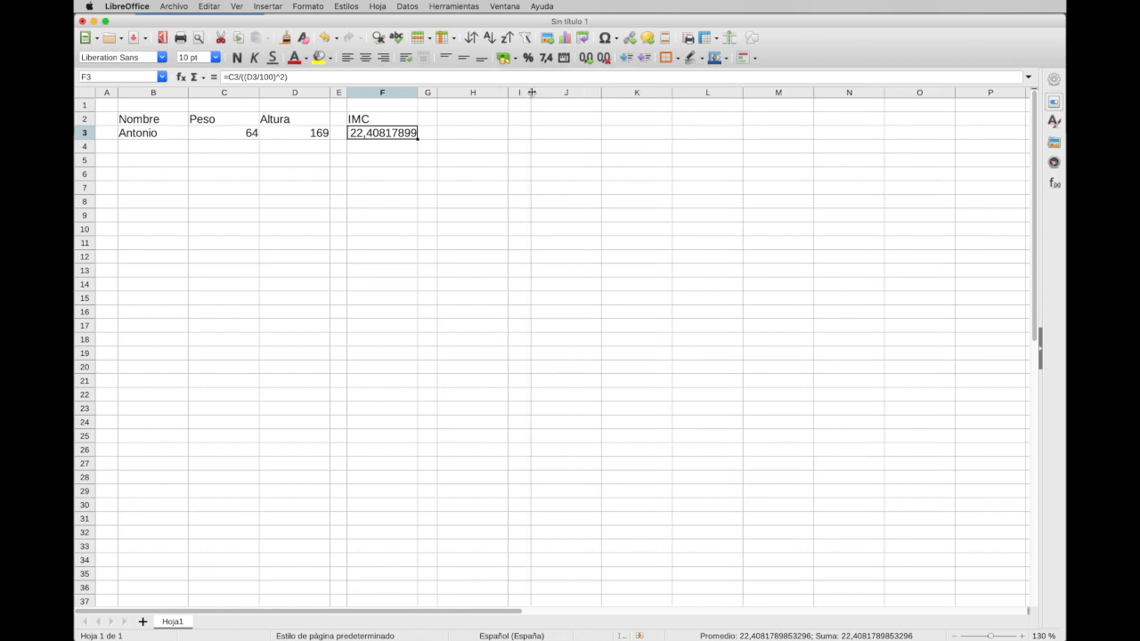
- Fill columns A, E, G and I and the cells of row 1 between them with the Añil claro 4 background color
click(107, 92)
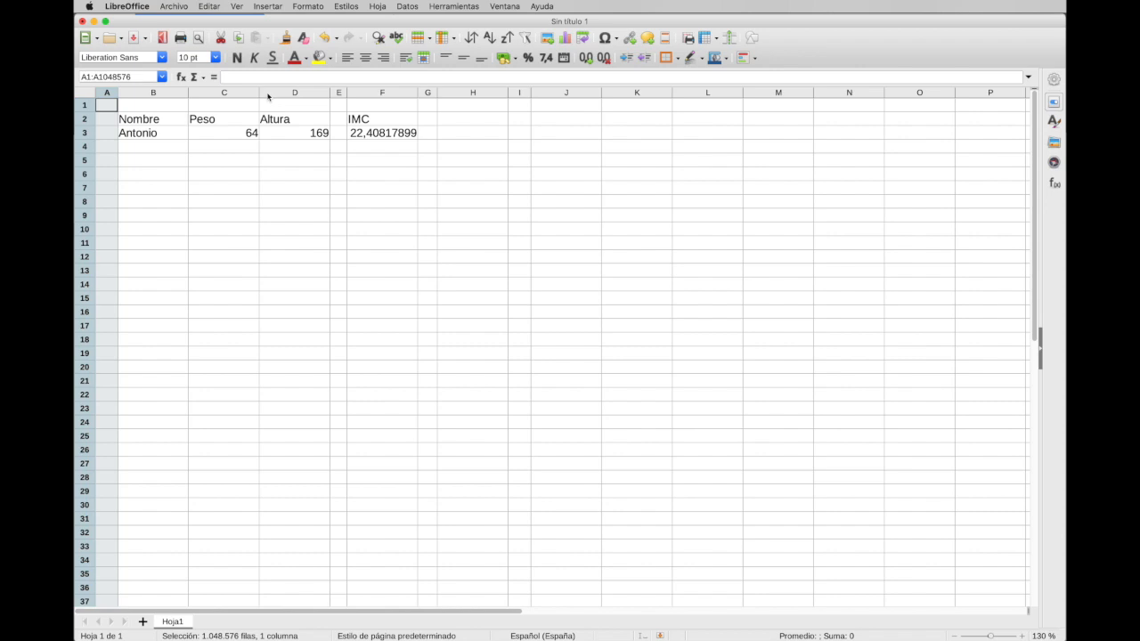
click(338, 92)
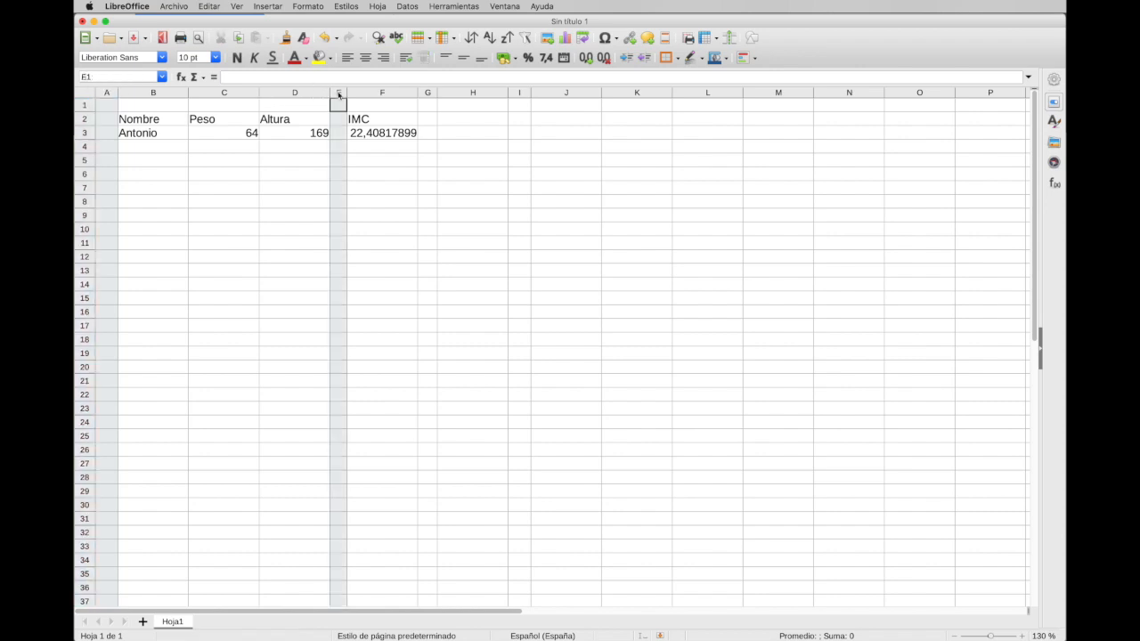
ctrl+click(428, 94)
ctrl+click(520, 93)
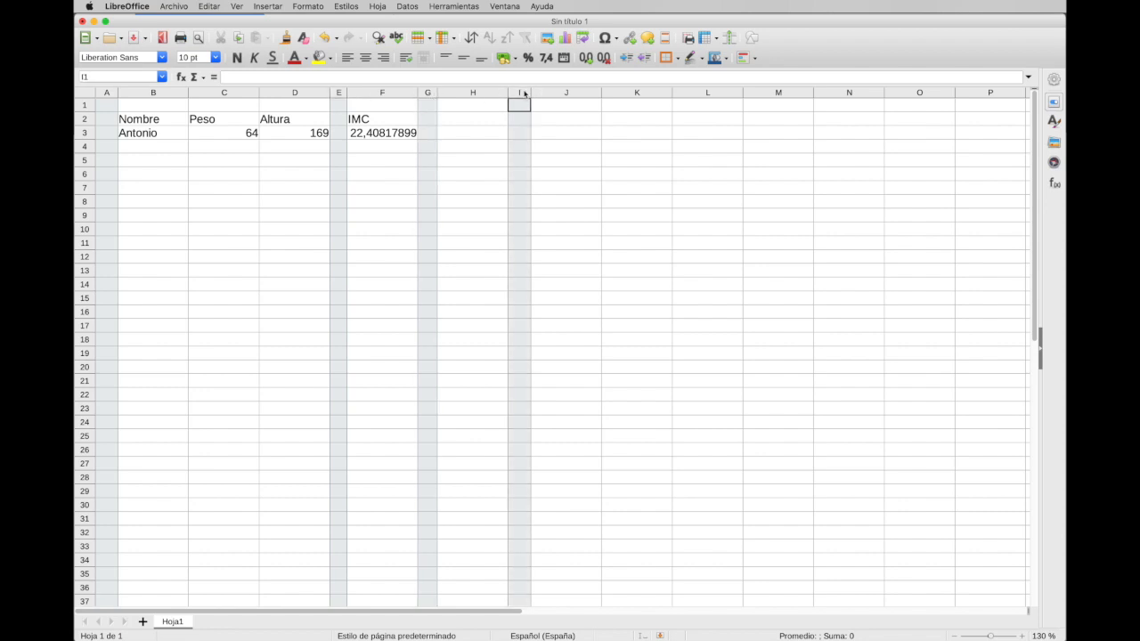
shift+click(161, 107)
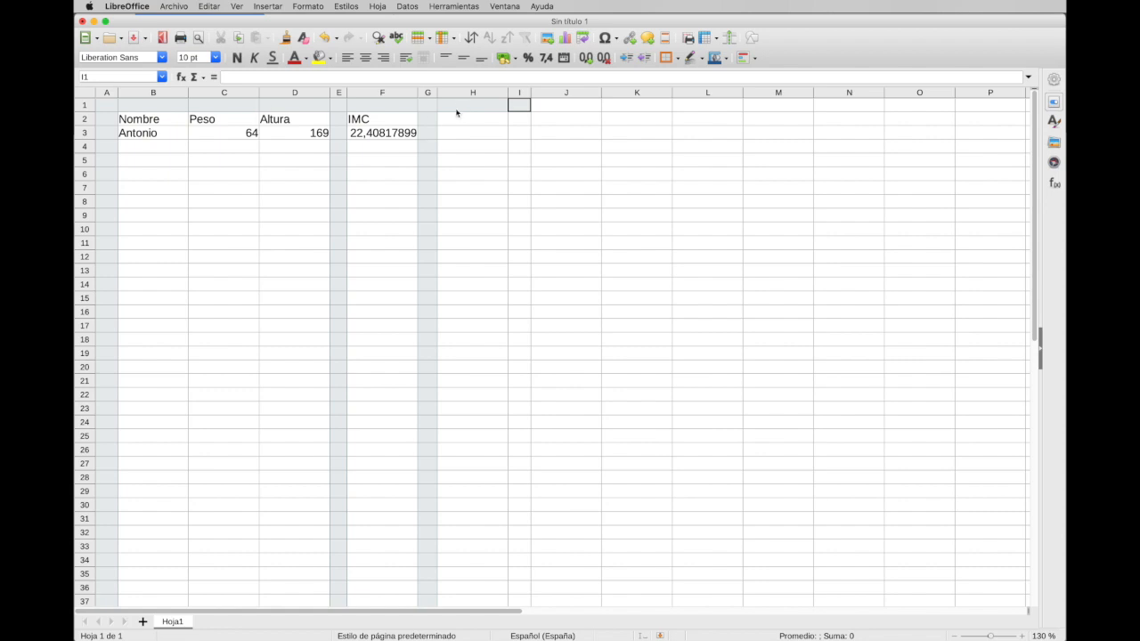
click(522, 93)
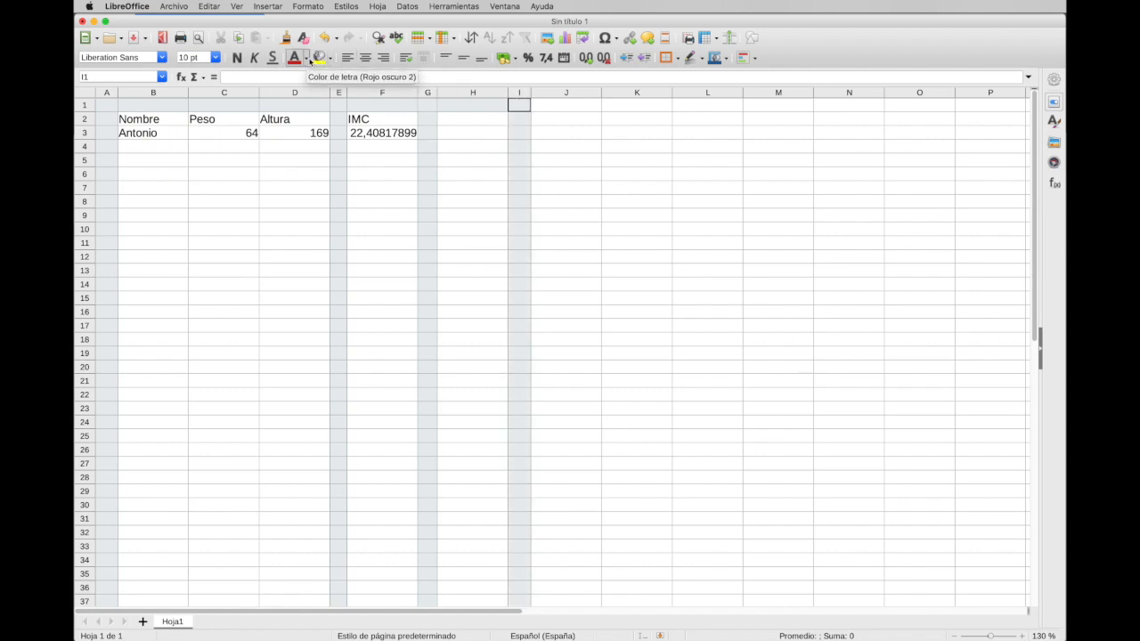
click(331, 58)
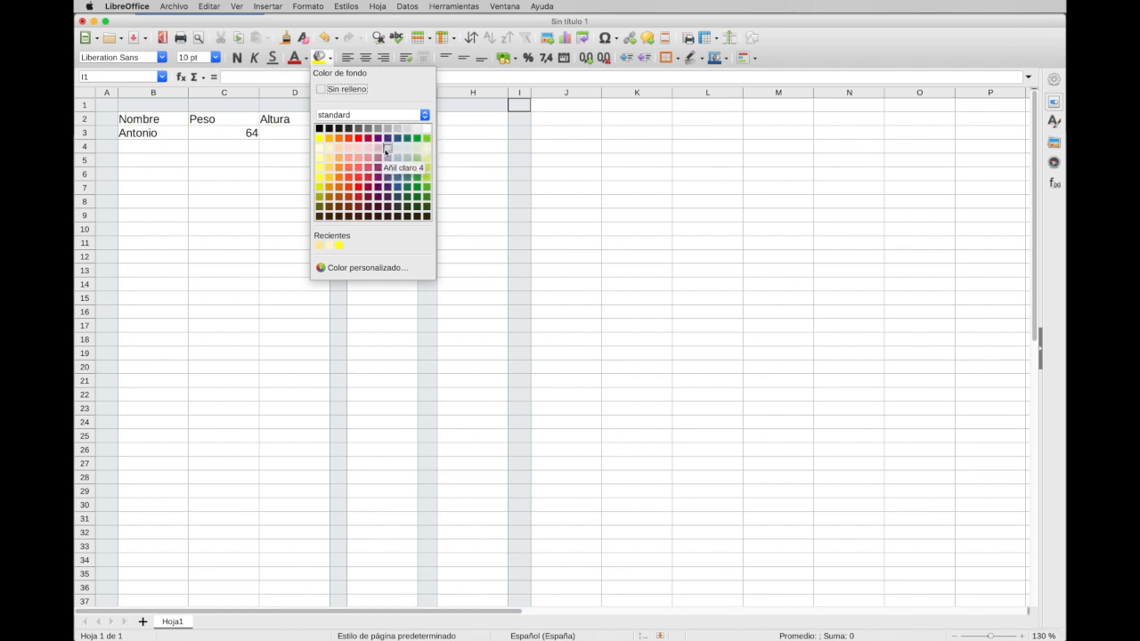
click(375, 162)
click(381, 171)
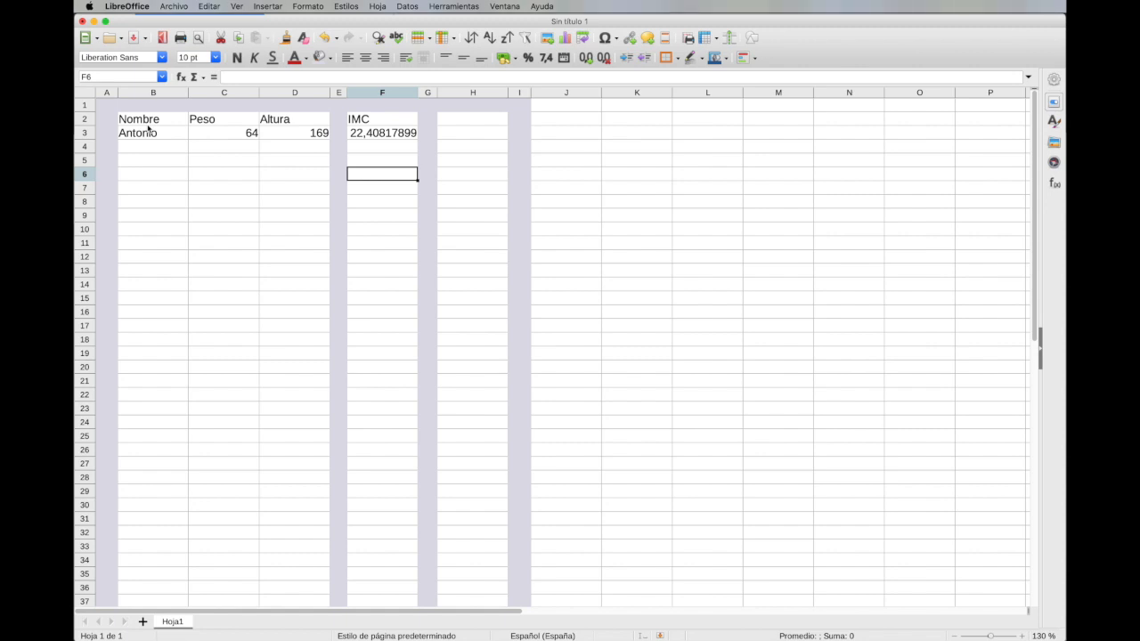
- Add the heading Valoración in cell H2
click(455, 135)
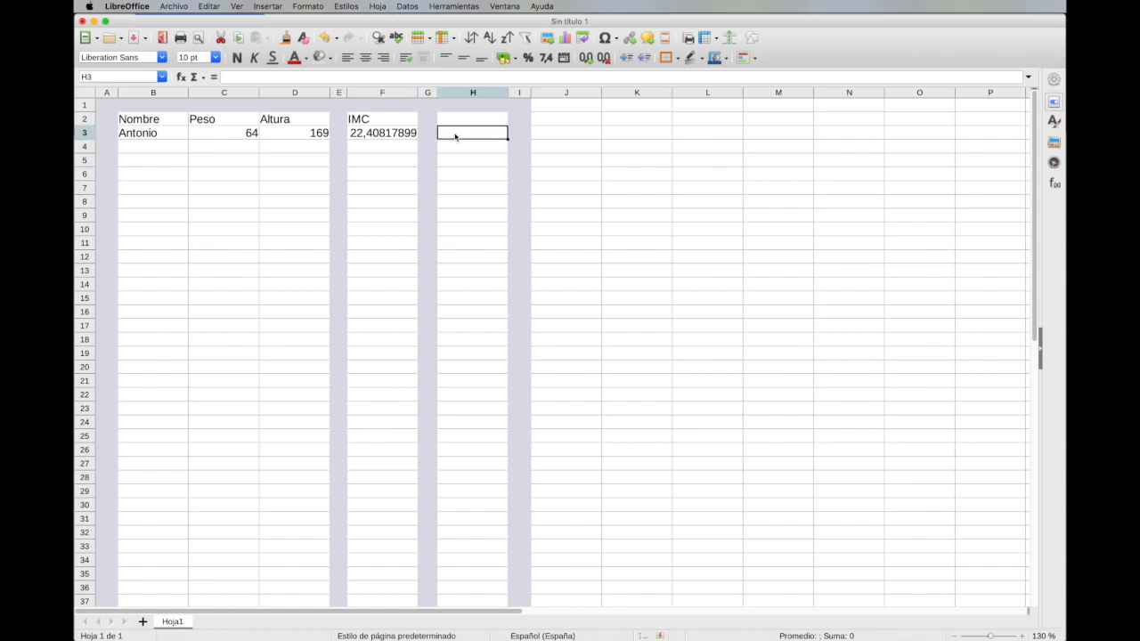
click(463, 122)
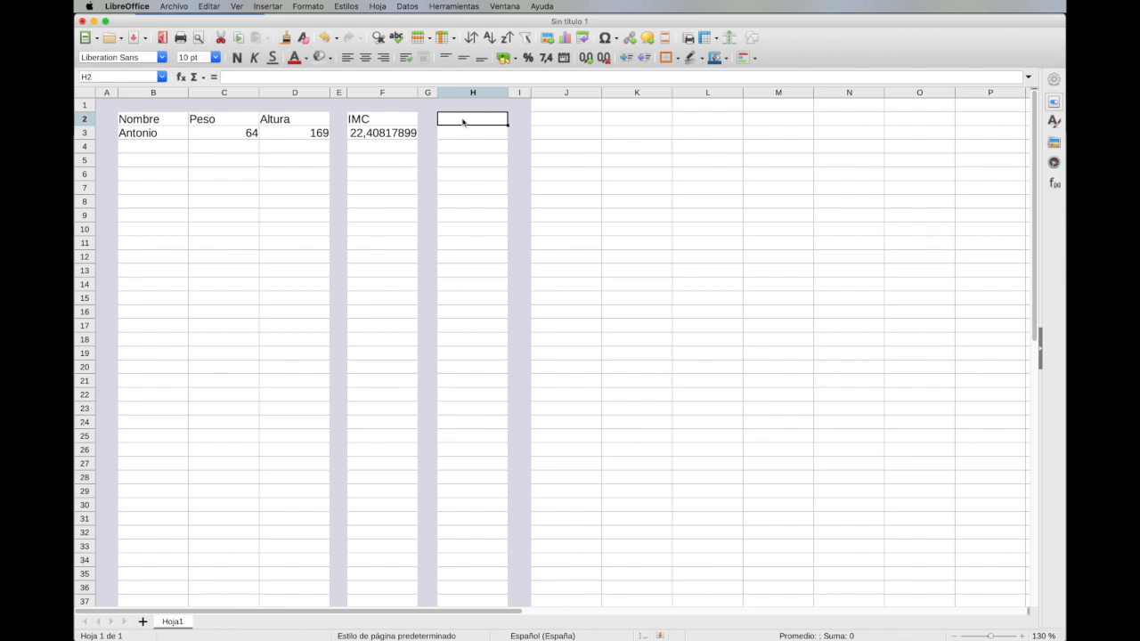
double_click(462, 122)
text(Valoración)
key(Return)
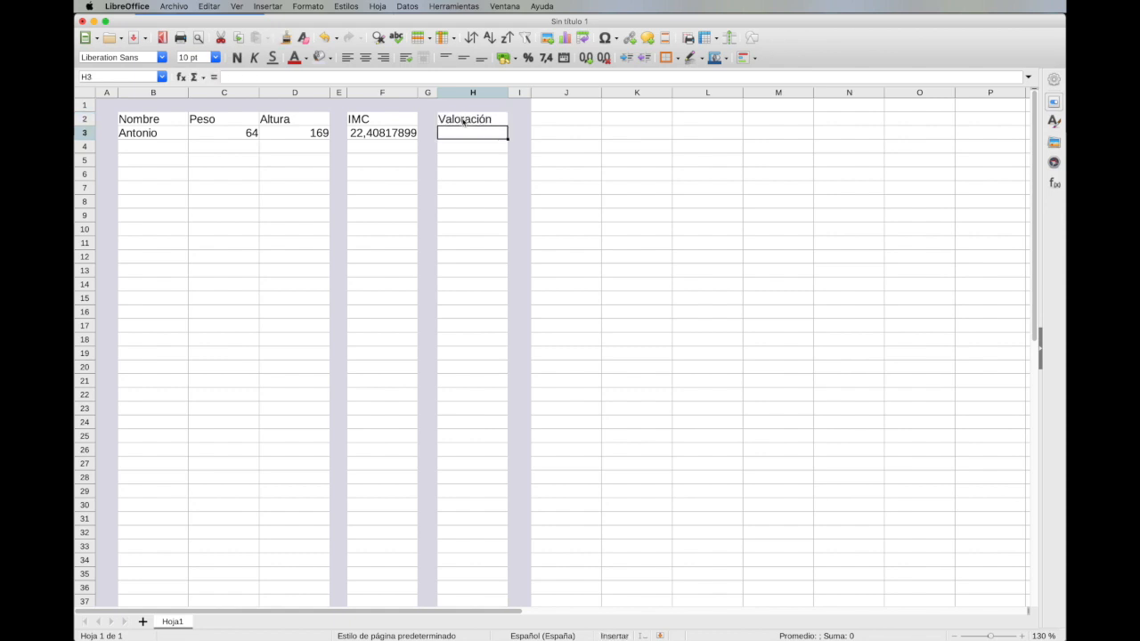
- Enter the formula =SI(F3>28;"Sobrepeso";"Normal") in H3 to rate the IMC value
text(=)
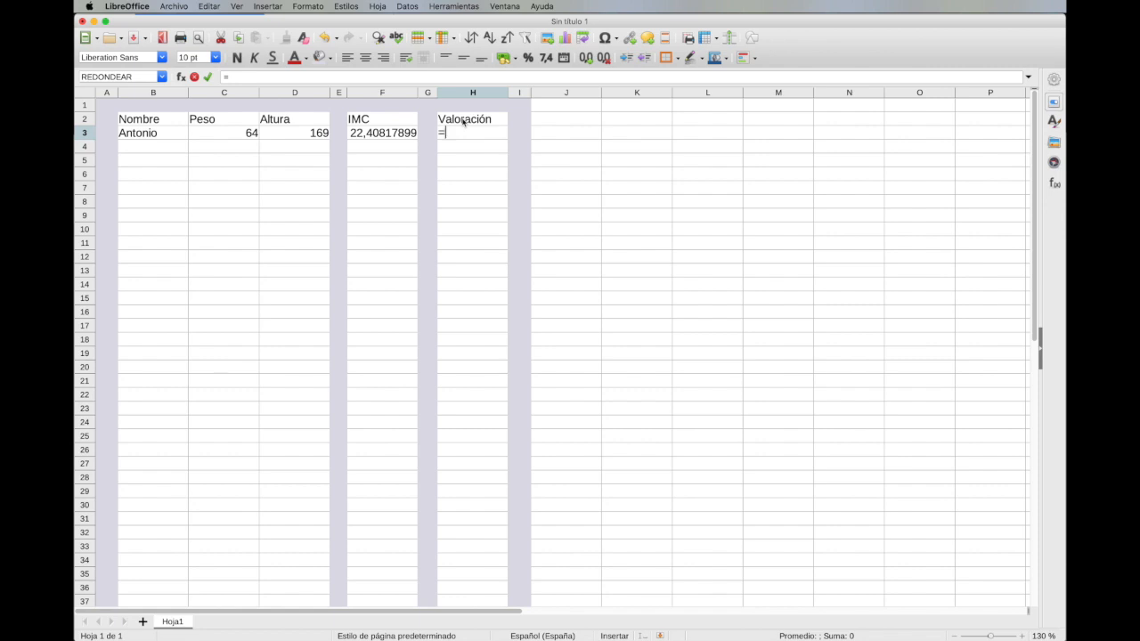
text(si()
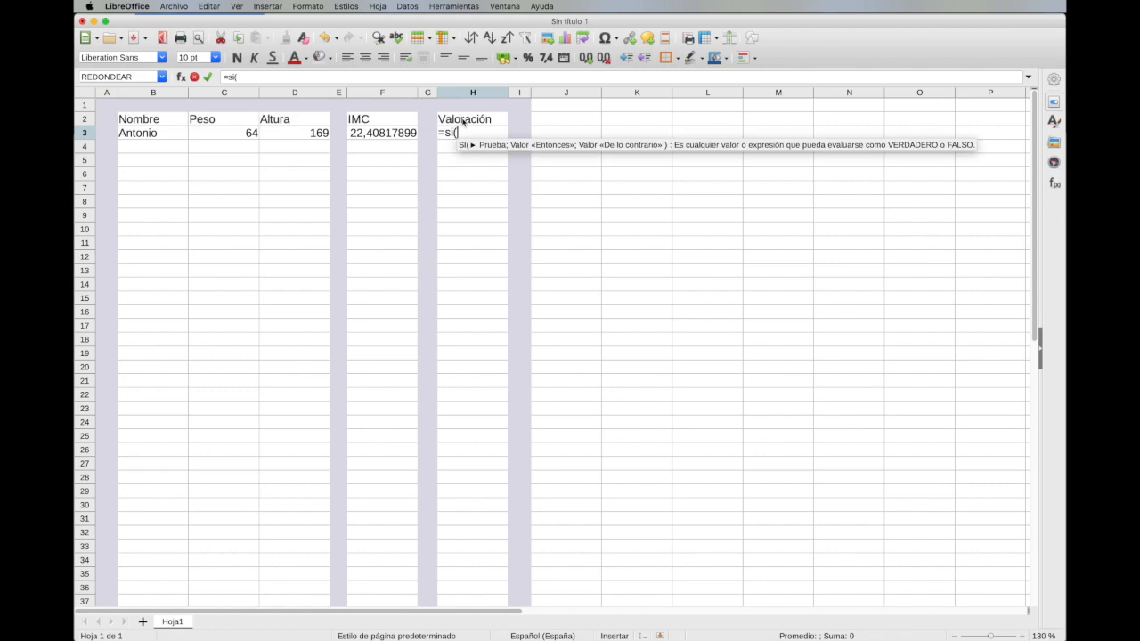
text(f3)
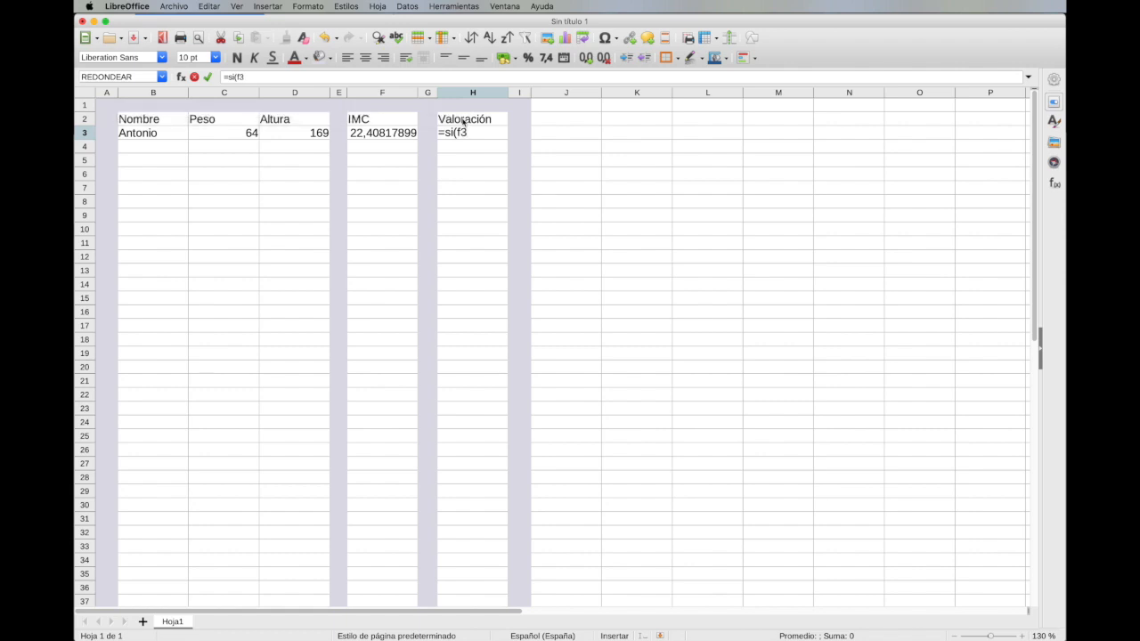
text(>)
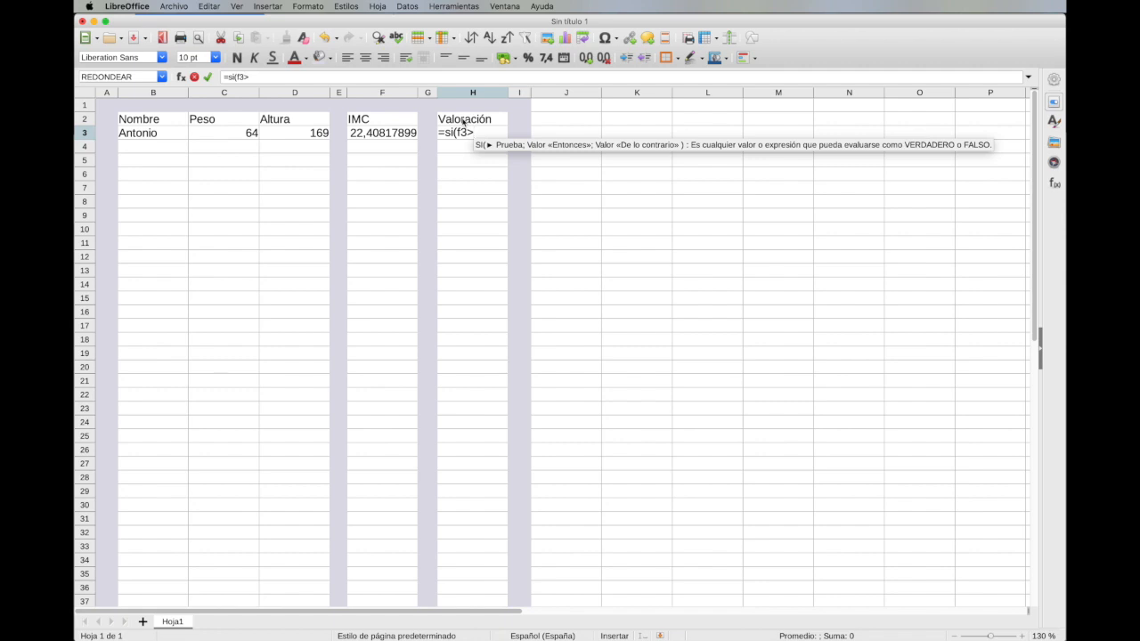
text(28;)
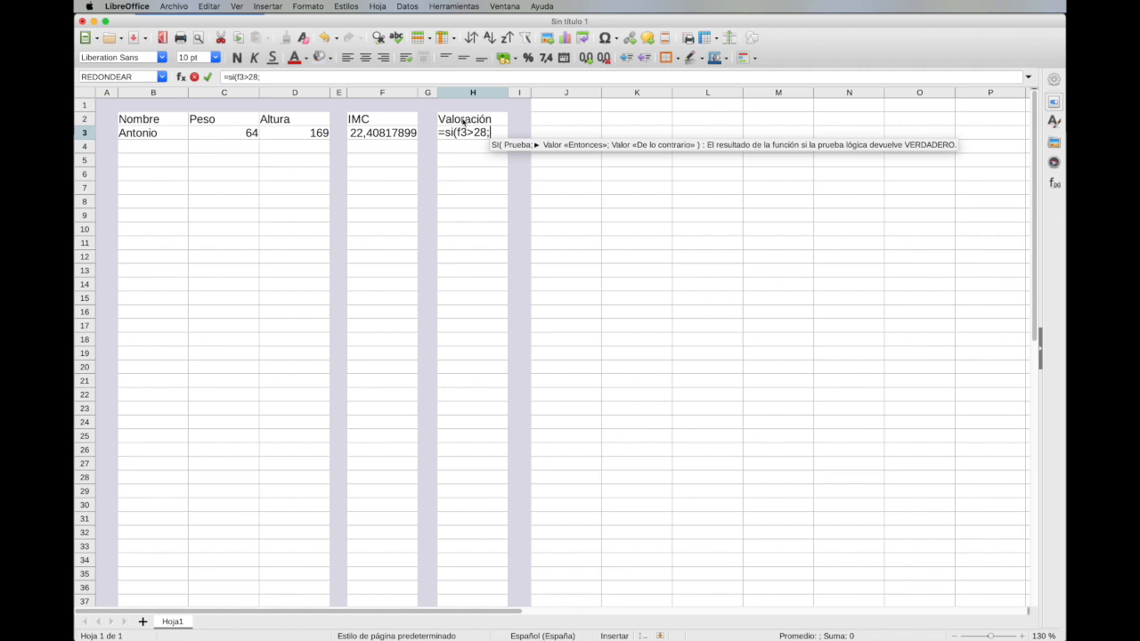
text(")
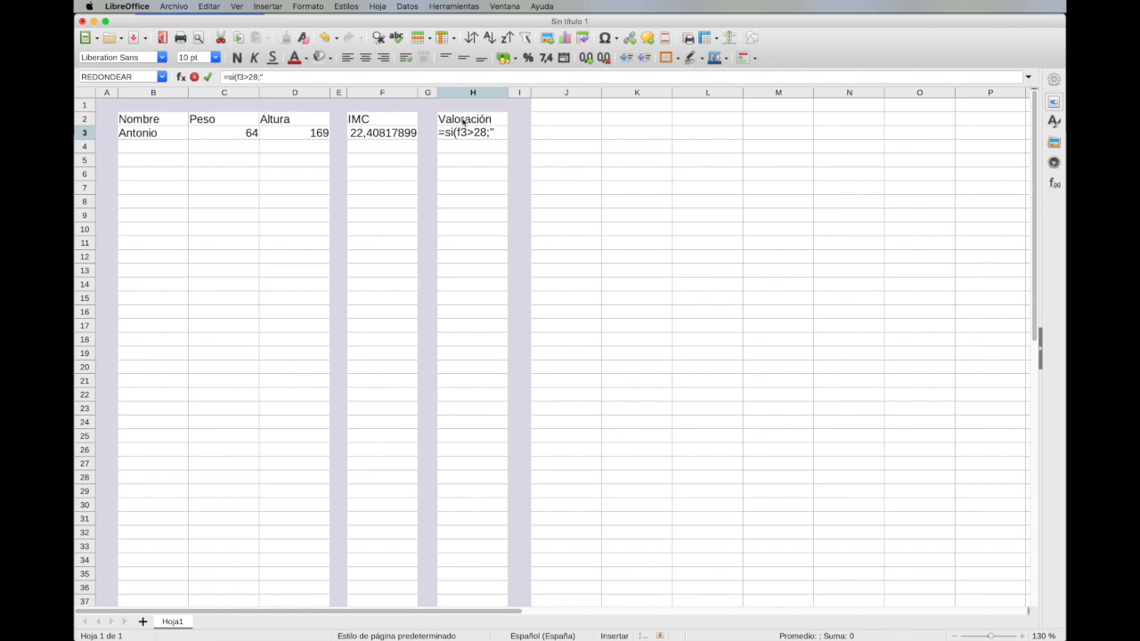
text(Sobrepeso";)
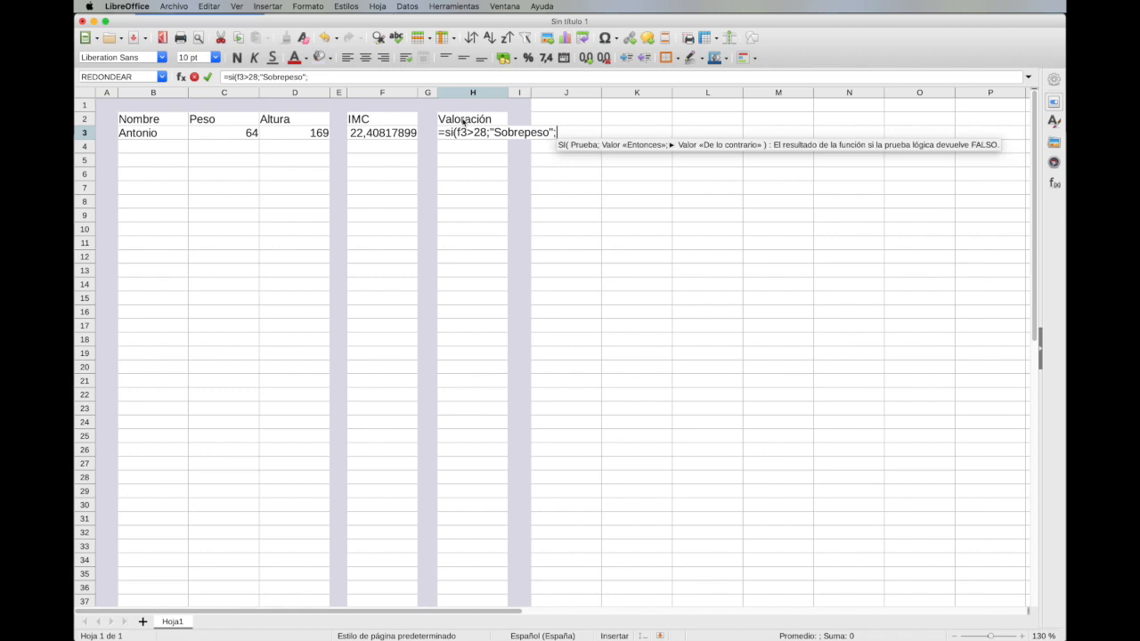
text("Normal")
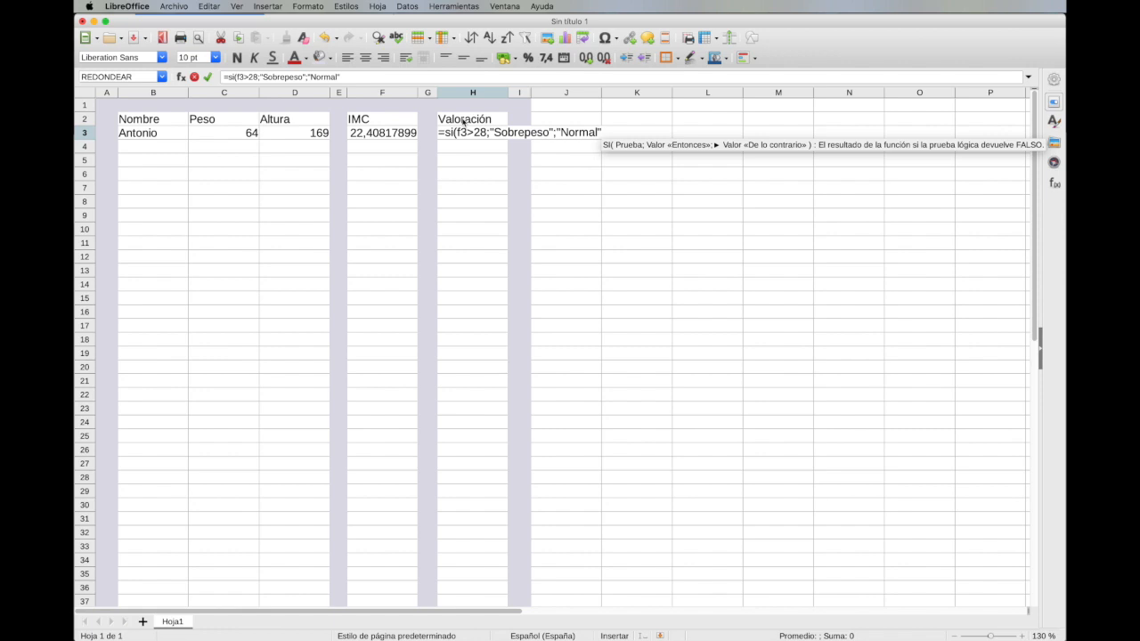
text())
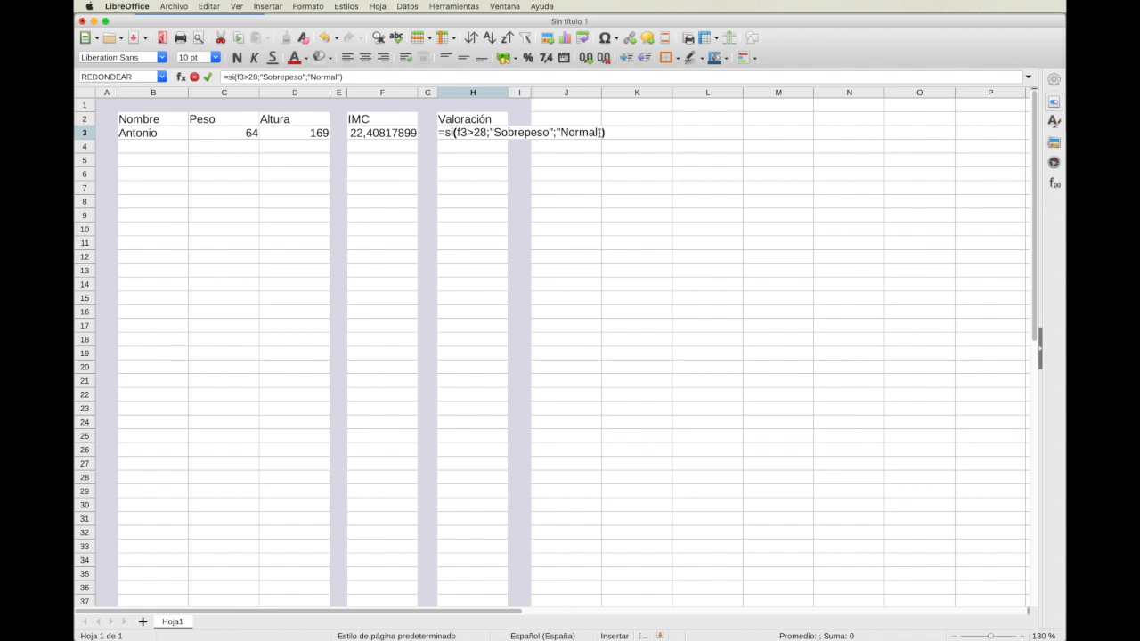
key(Return)
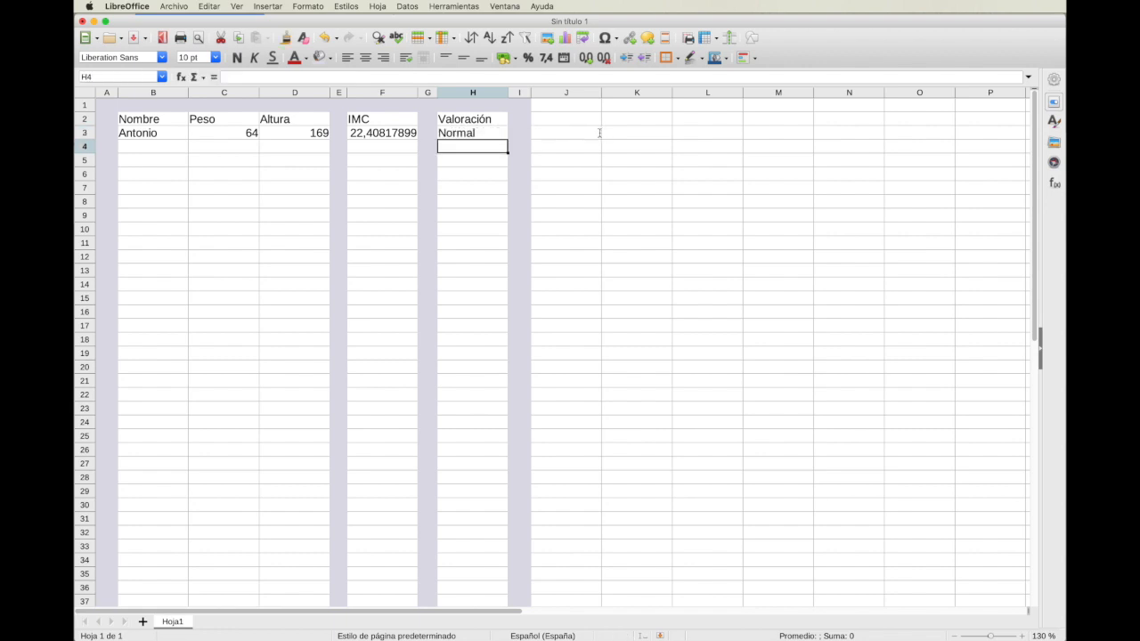
- Add a second person in row 4, entering a first name, a weight of 45 and a height of 167
click(149, 148)
text(José)
key(Tab)
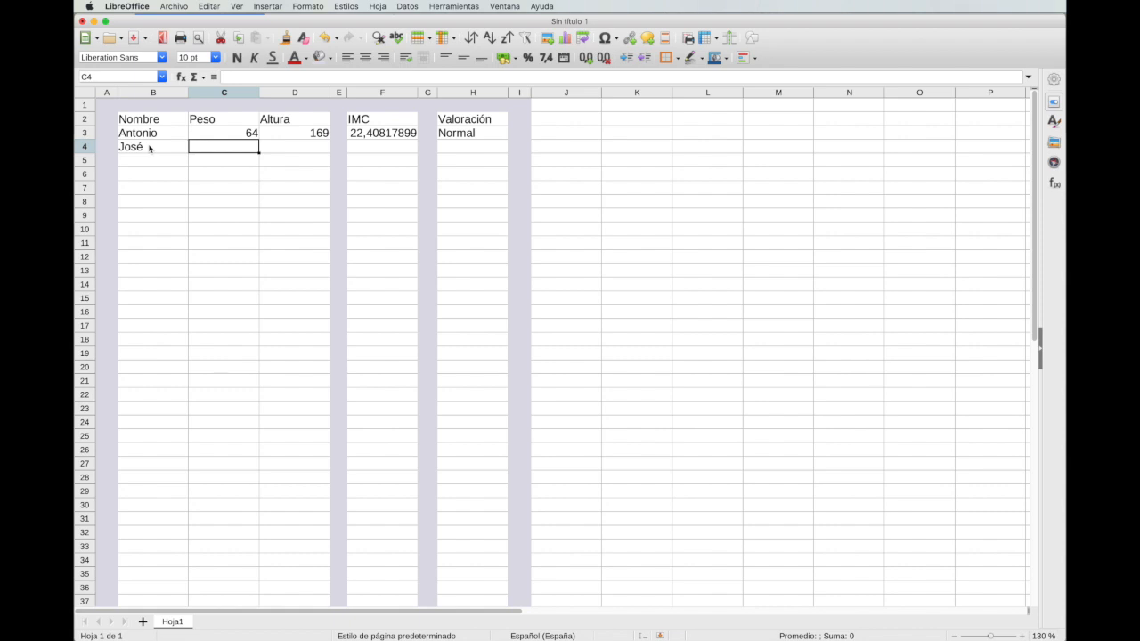
text(45)
key(Tab)
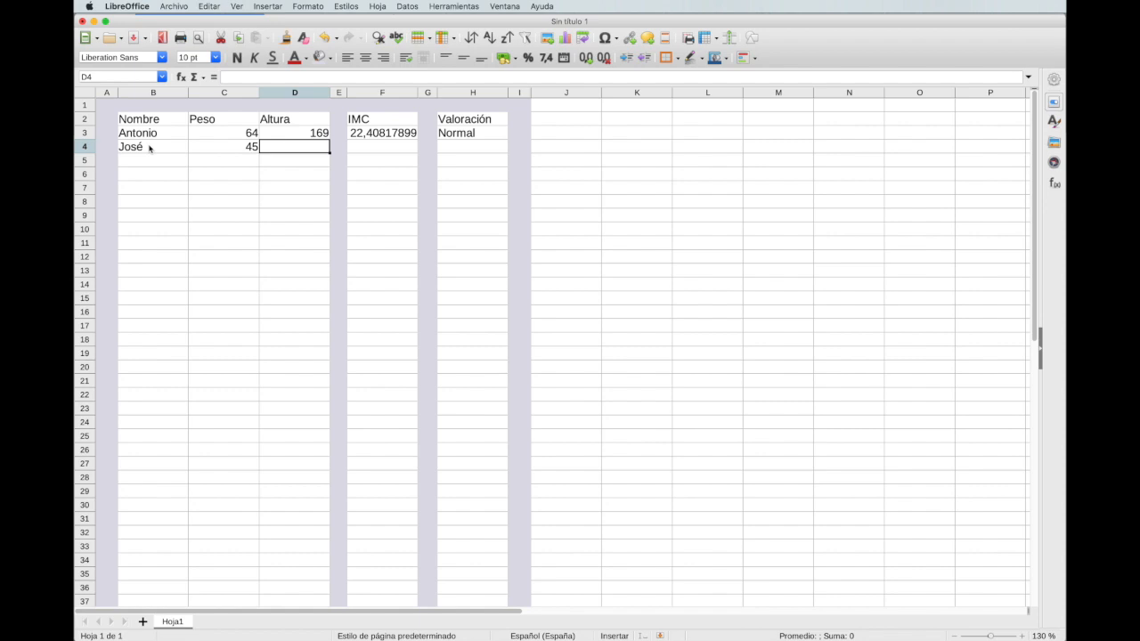
text(167)
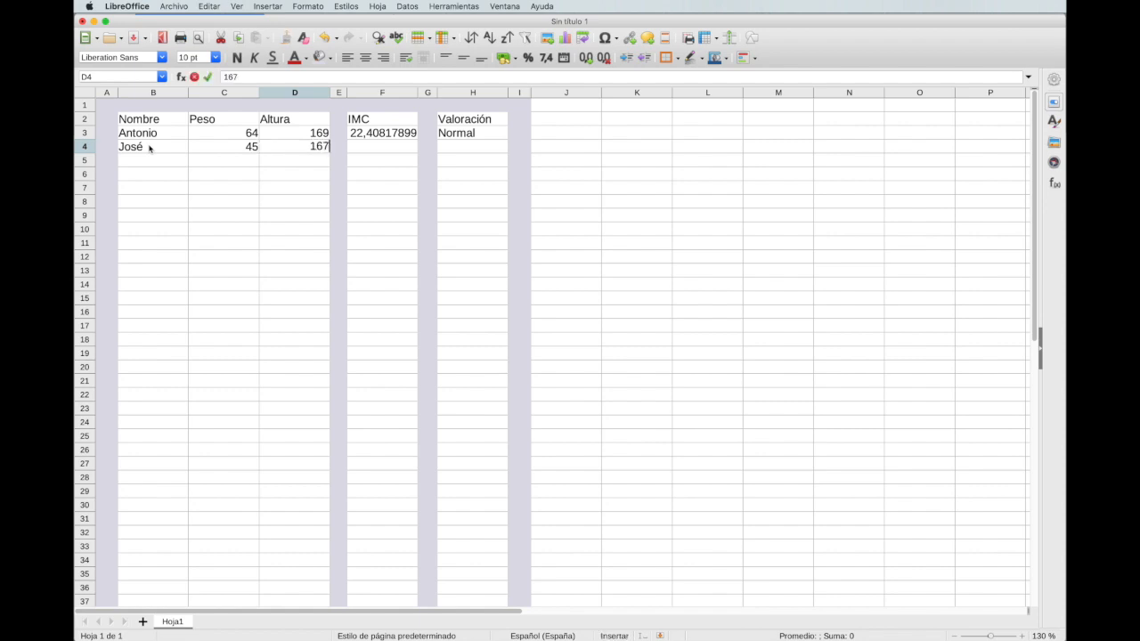
key(Return)
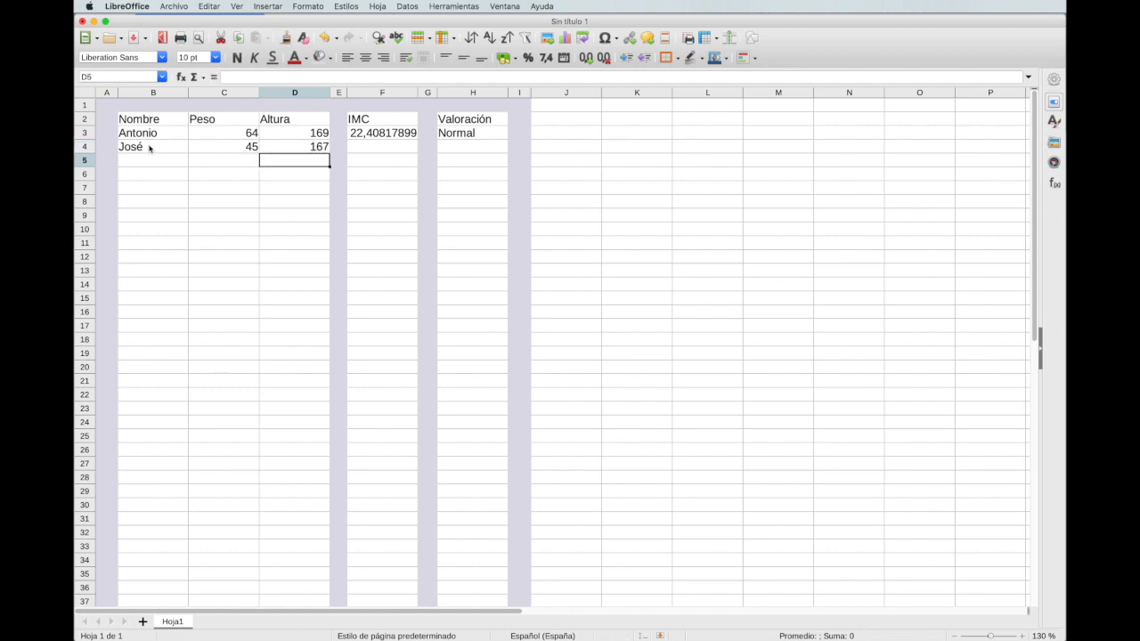
- Copy the IMC formula from F3 and the Valoración formula from H3 down to row 4
key(Up)
key(Right)
key(Right)
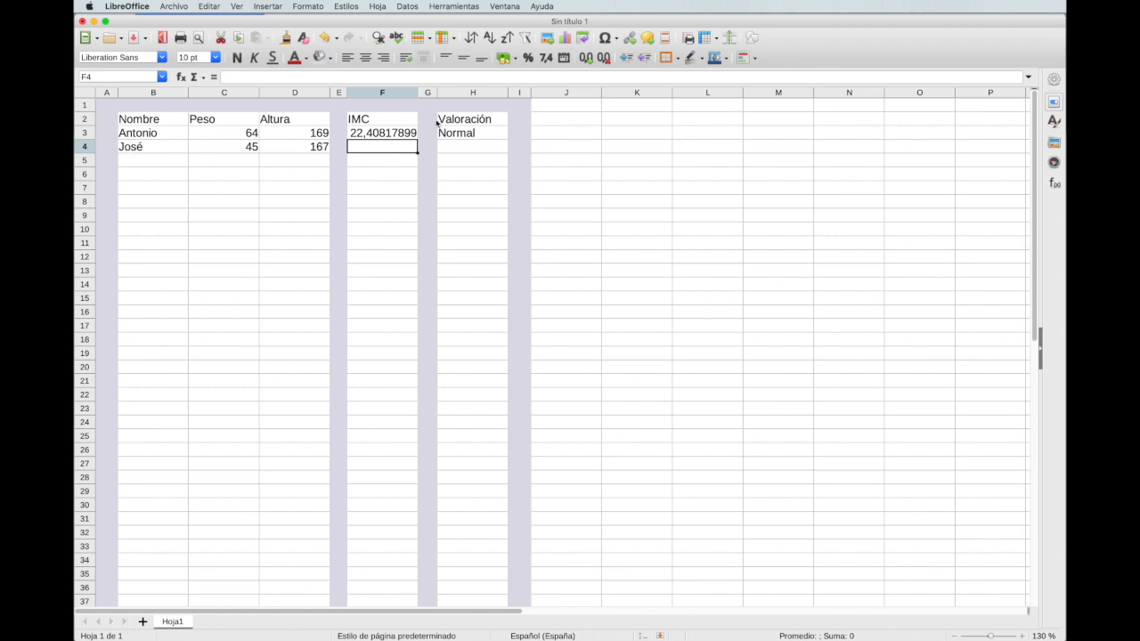
click(404, 133)
drag(418, 138, 415, 150)
click(363, 151)
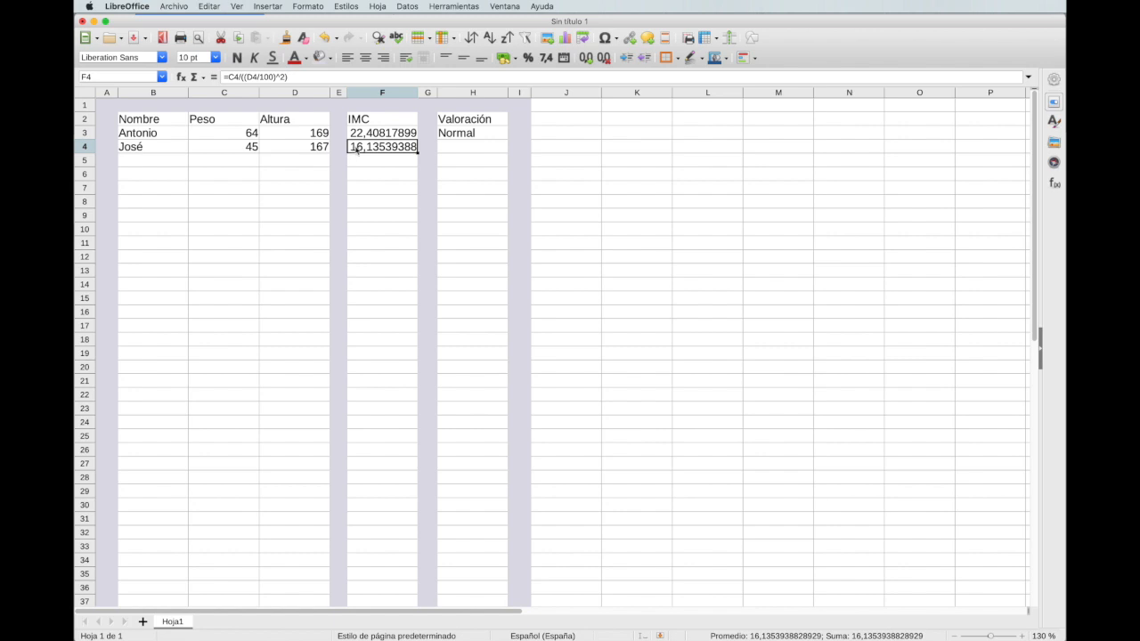
click(472, 132)
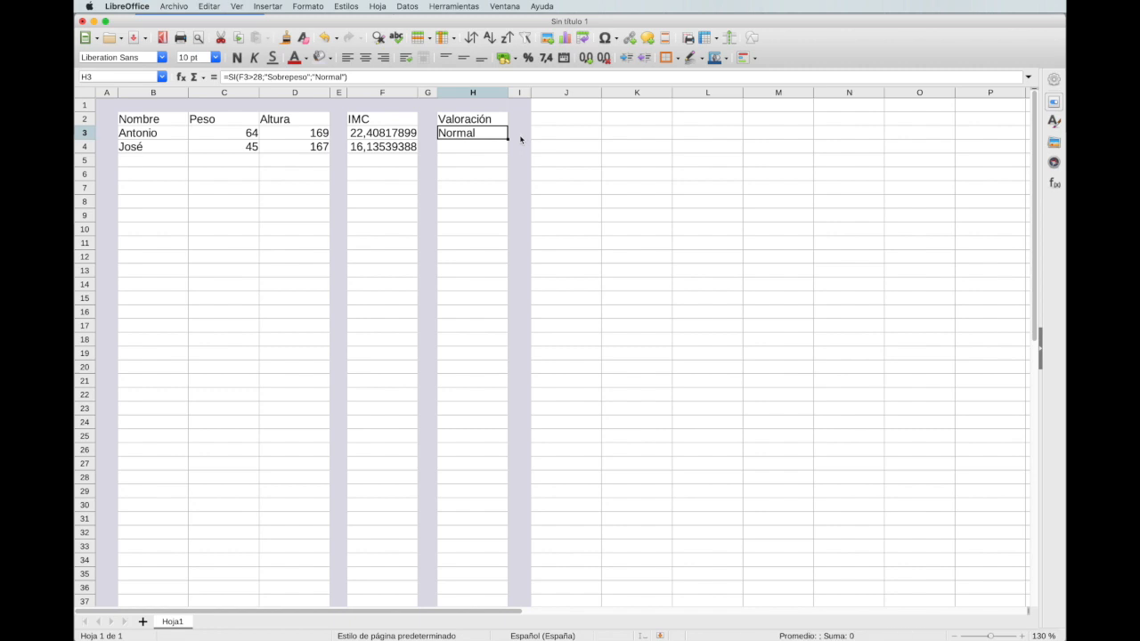
drag(507, 139, 493, 147)
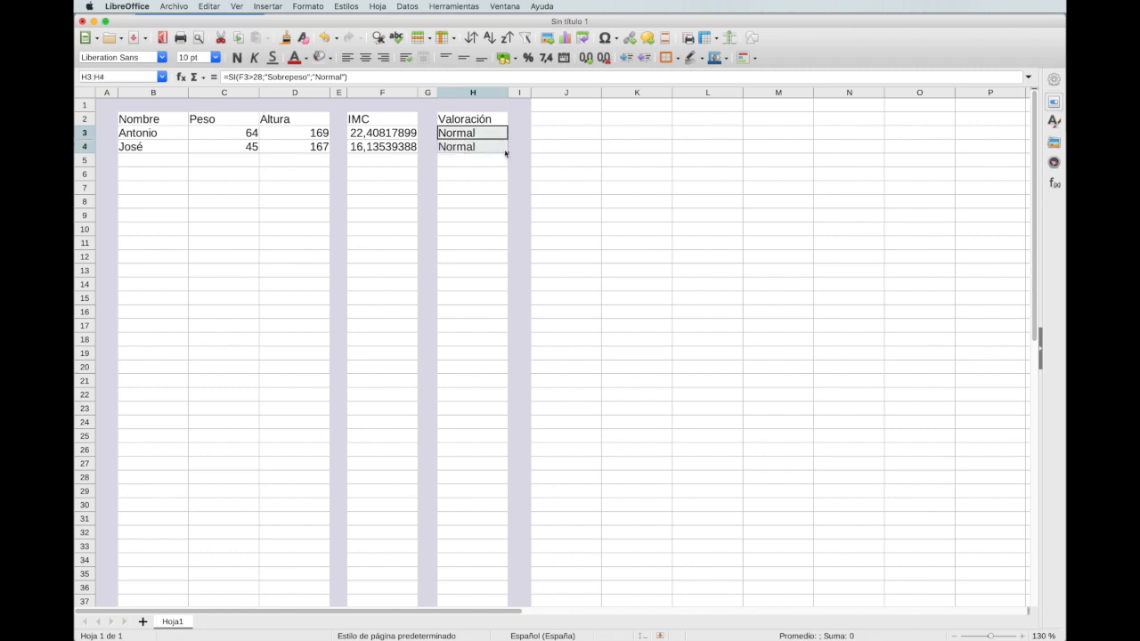
- In the H4 formula, replace the "Normal" result with a nested condition beginning si(f4<18;"delgado";
click(461, 147)
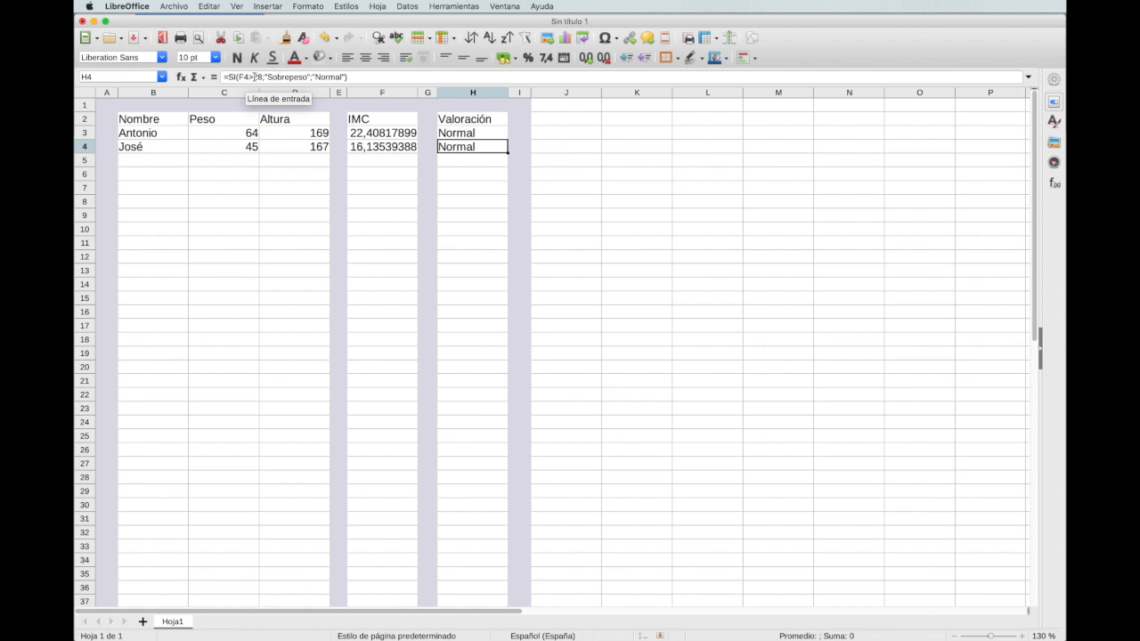
drag(312, 77, 346, 77)
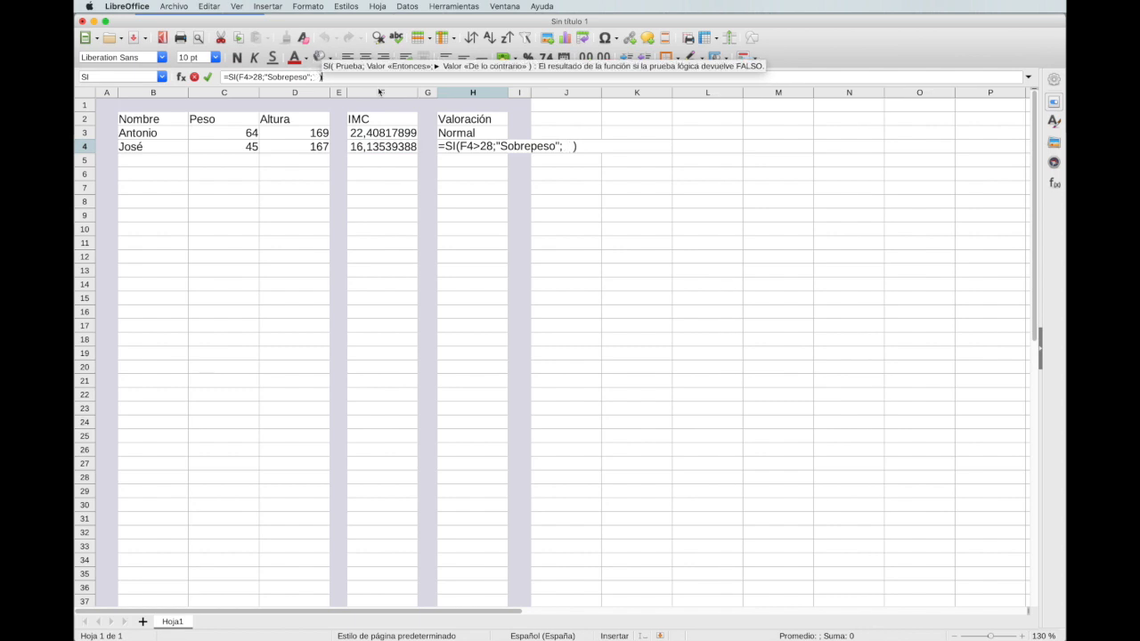
key(Left)
key(Left)
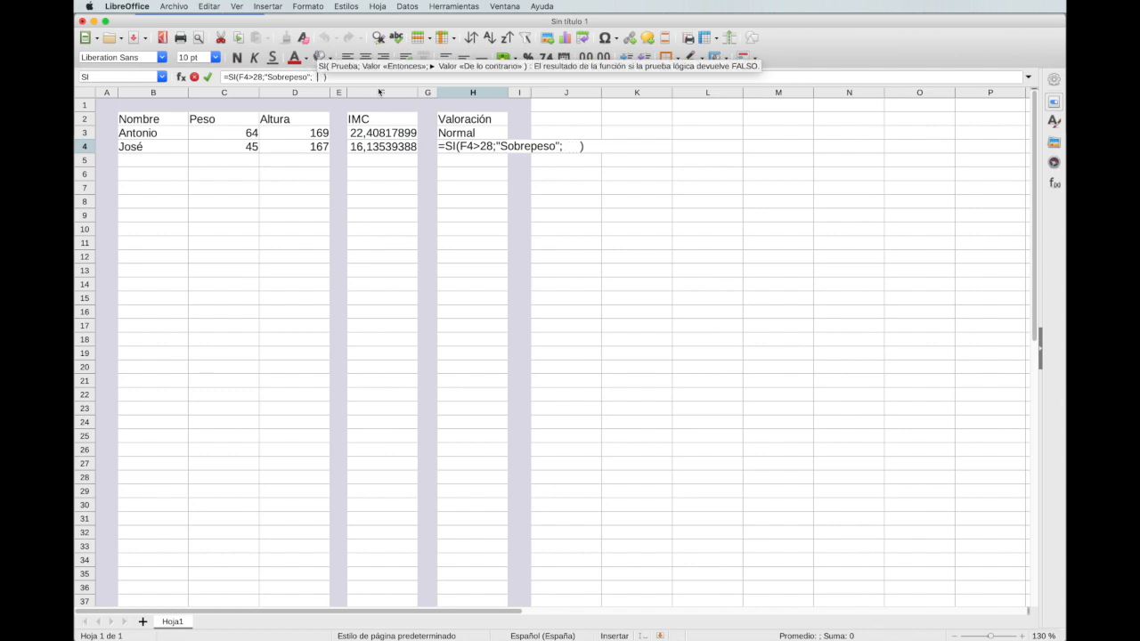
text(si( )
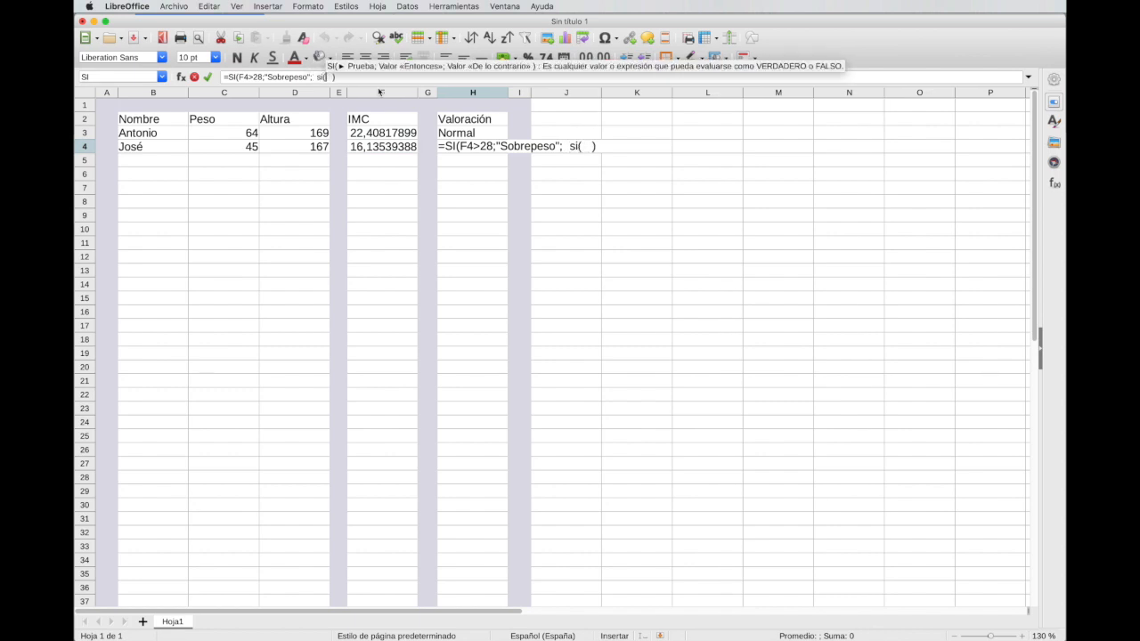
text(f4)
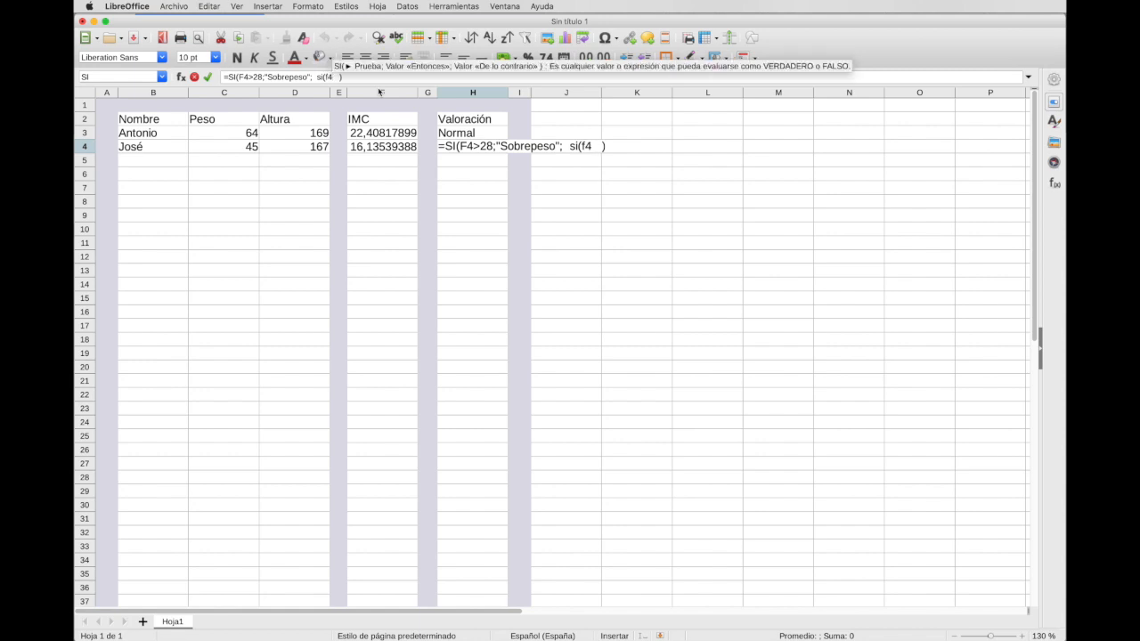
text(<)
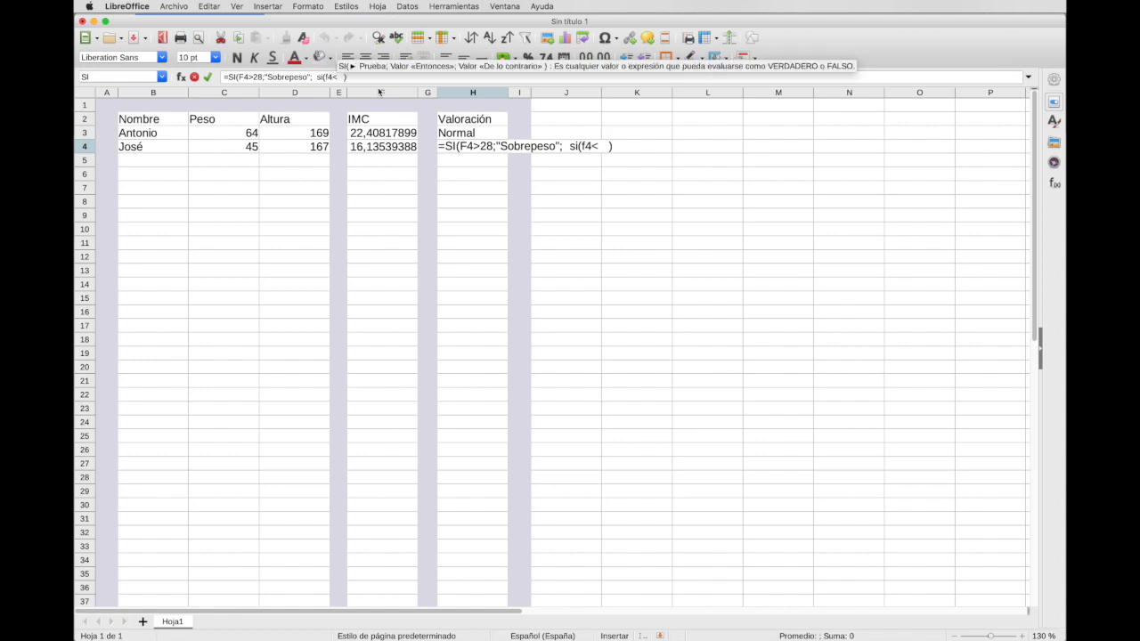
text(18)
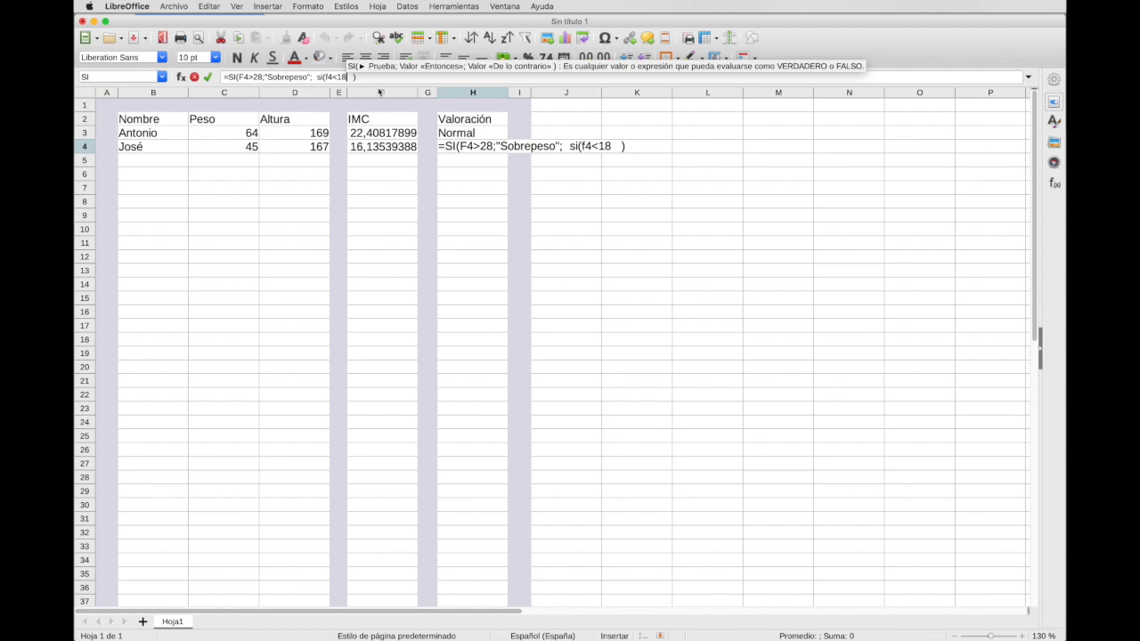
text(;")
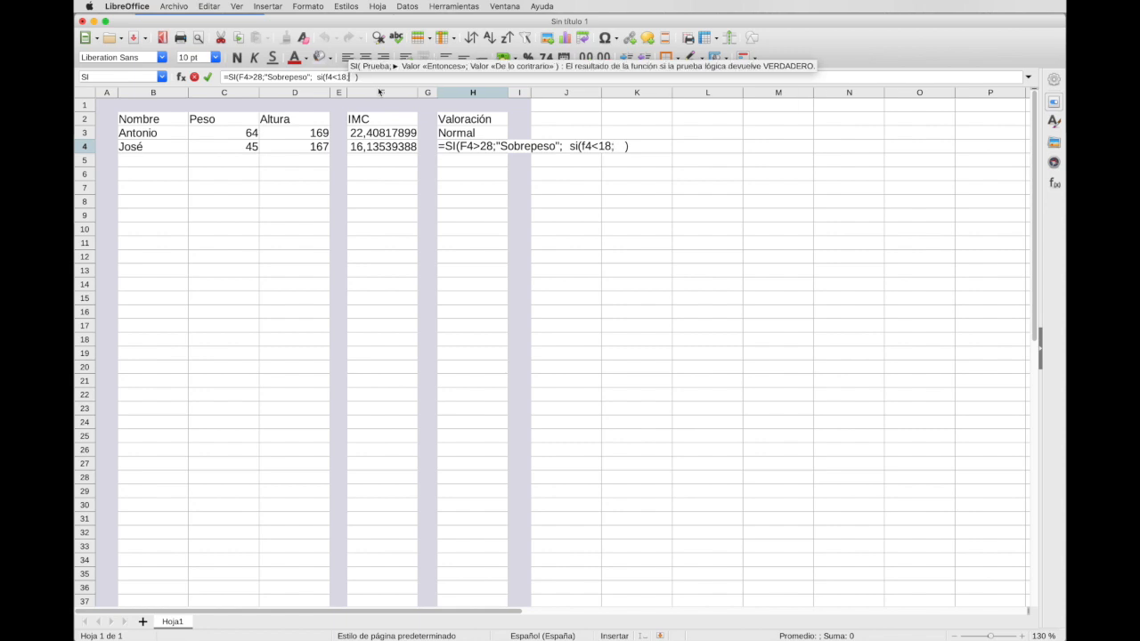
text(delgado";)
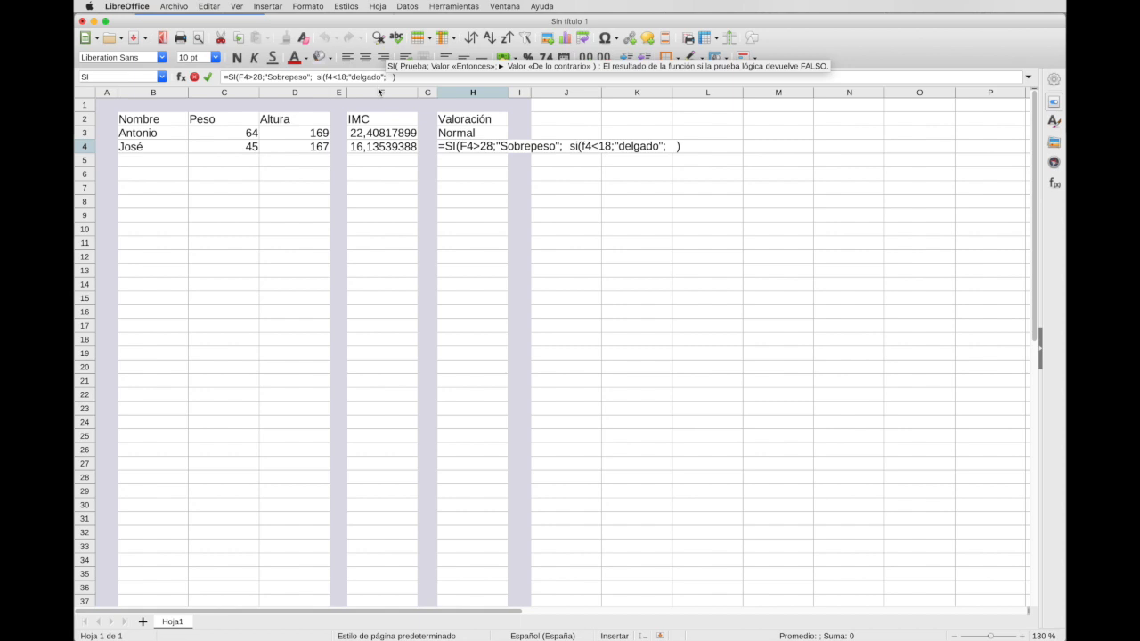
- Complete the nested SI in H4 with "Normal" as its otherwise value, close its parenthesis and commit the formula
text(")
text(No)
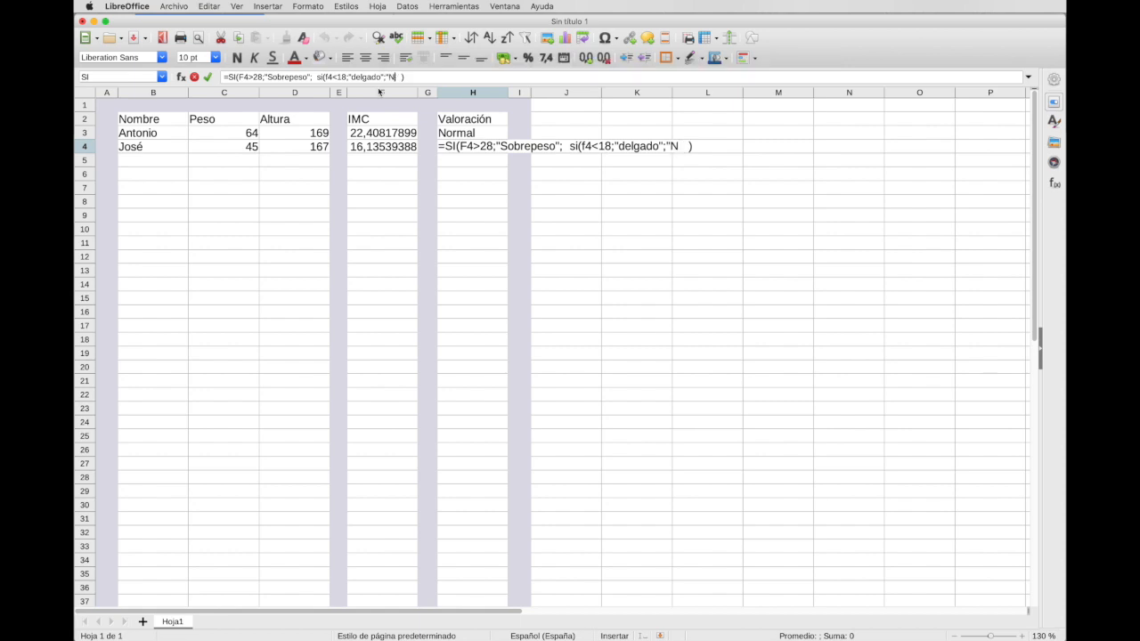
key(BackSpace)
text(ormal")
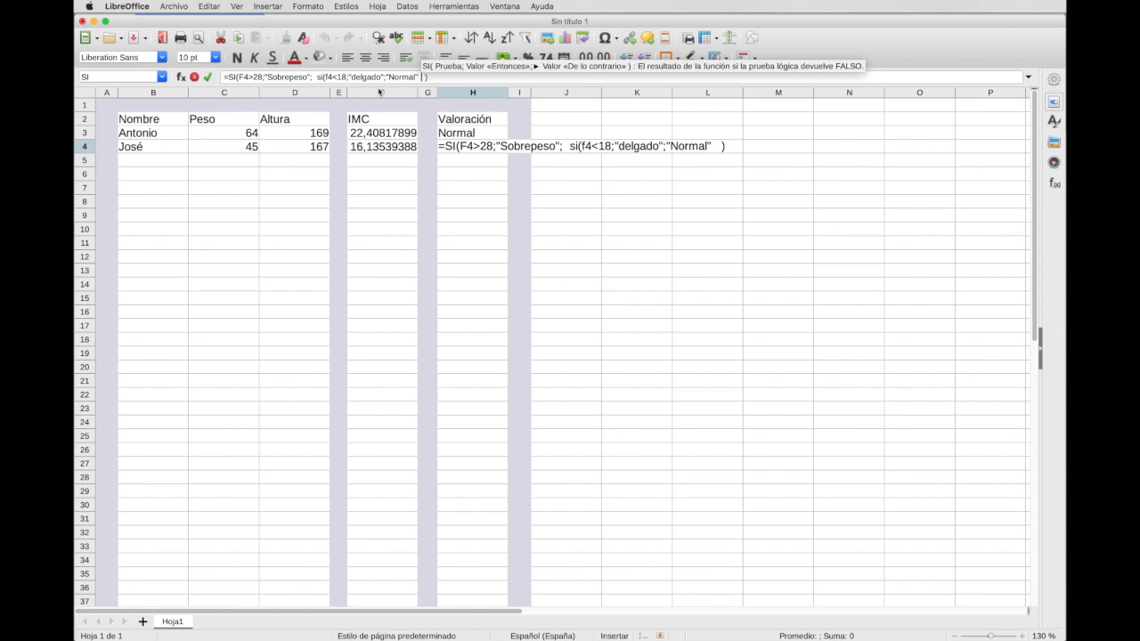
text())
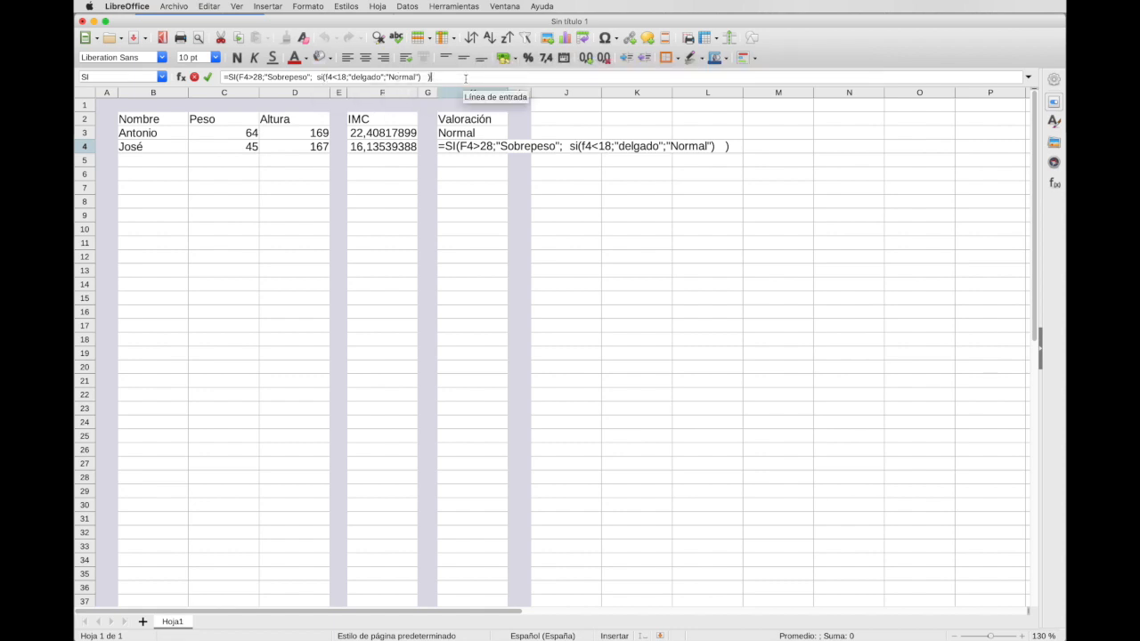
key(Return)
key(Up)
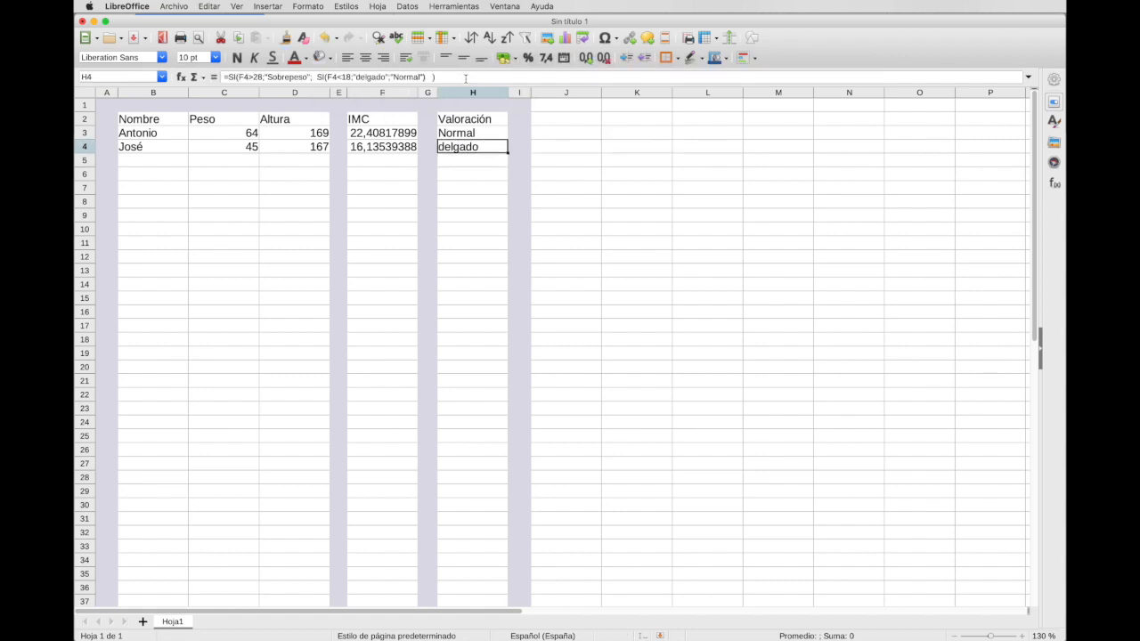
- Copy the nested Valoración formula from H4 up to H3 and check the formulas in both cells
drag(507, 154, 502, 133)
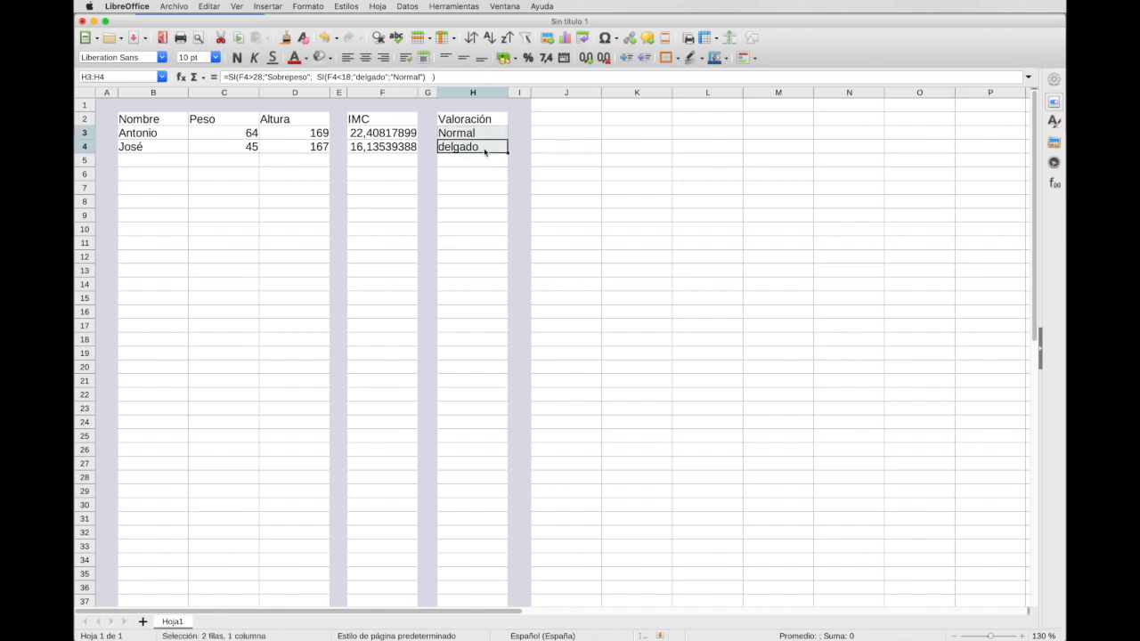
click(483, 151)
click(482, 136)
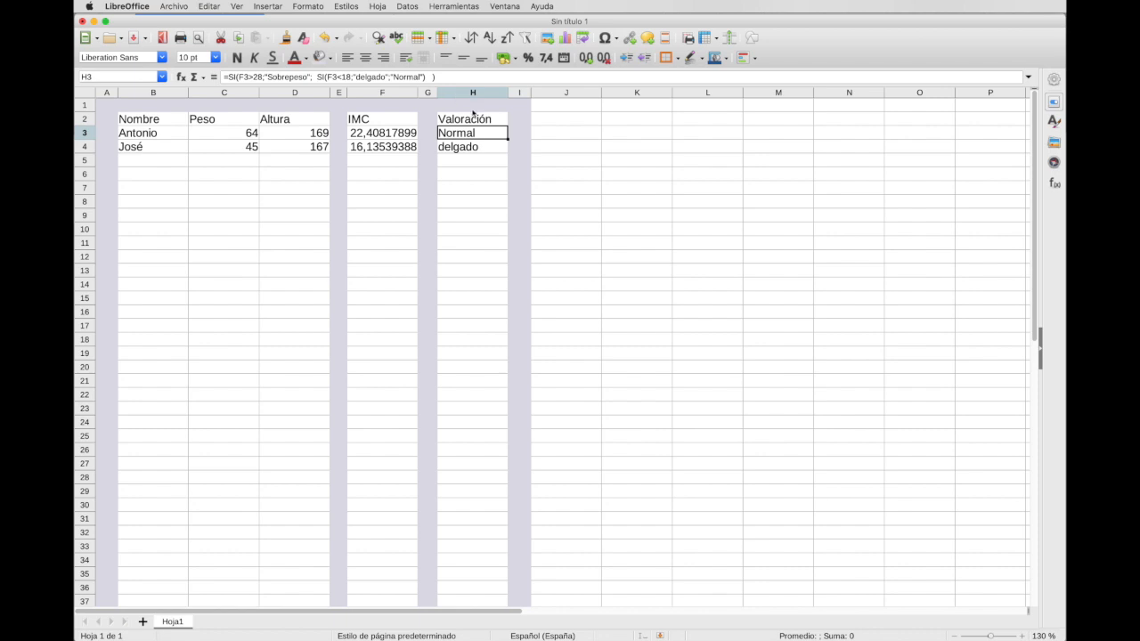
click(470, 148)
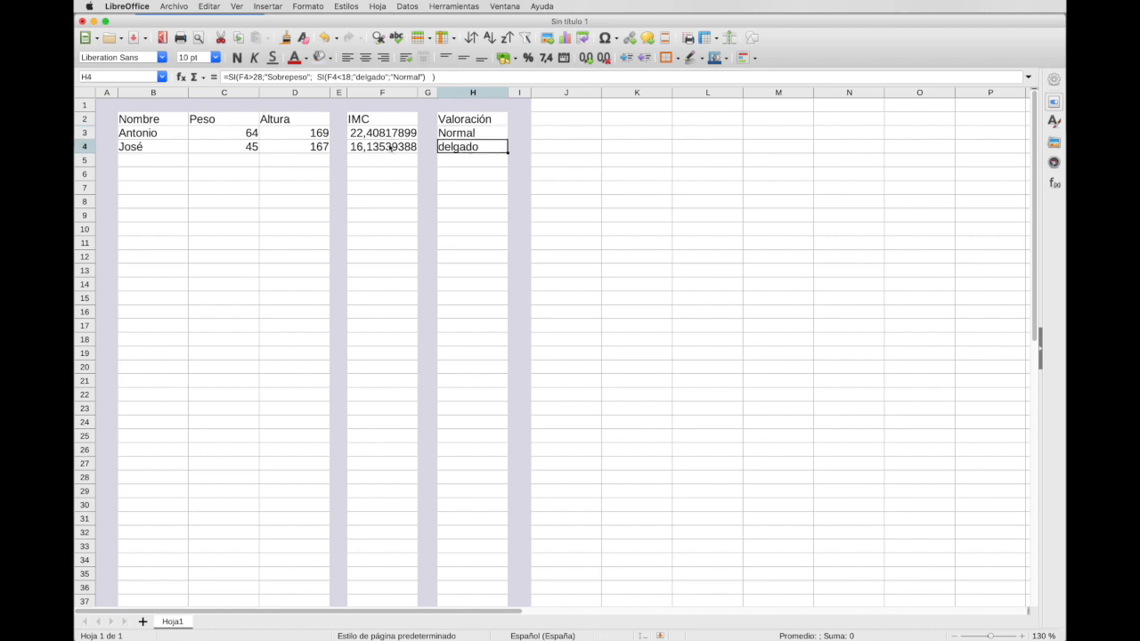
- Copy the IMC formula from F4 down to F5
click(392, 147)
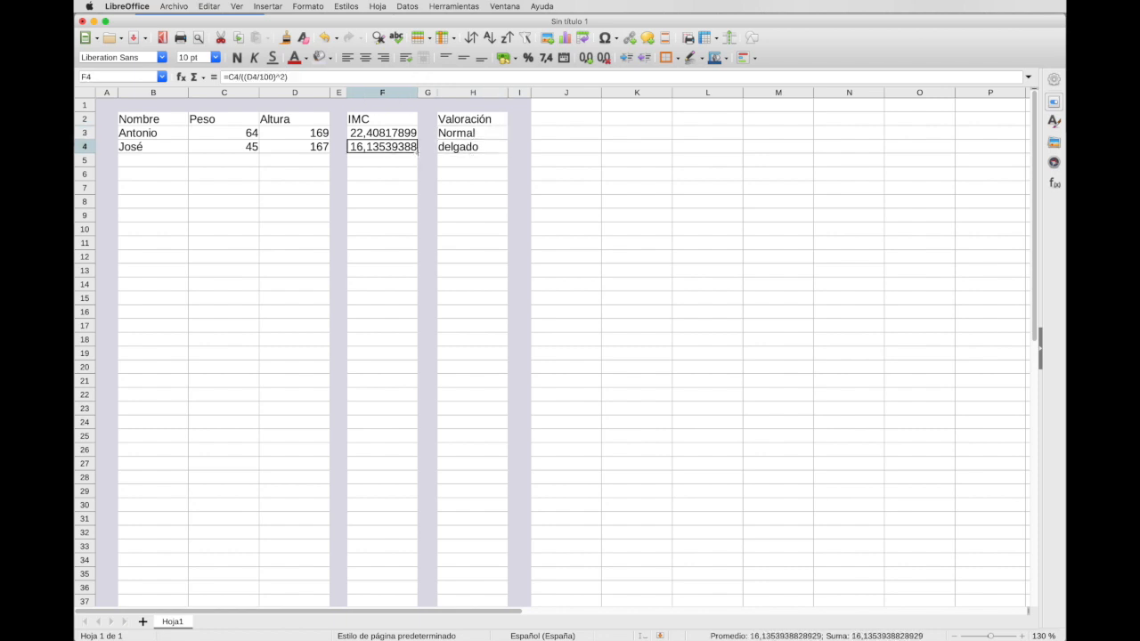
drag(416, 152, 388, 170)
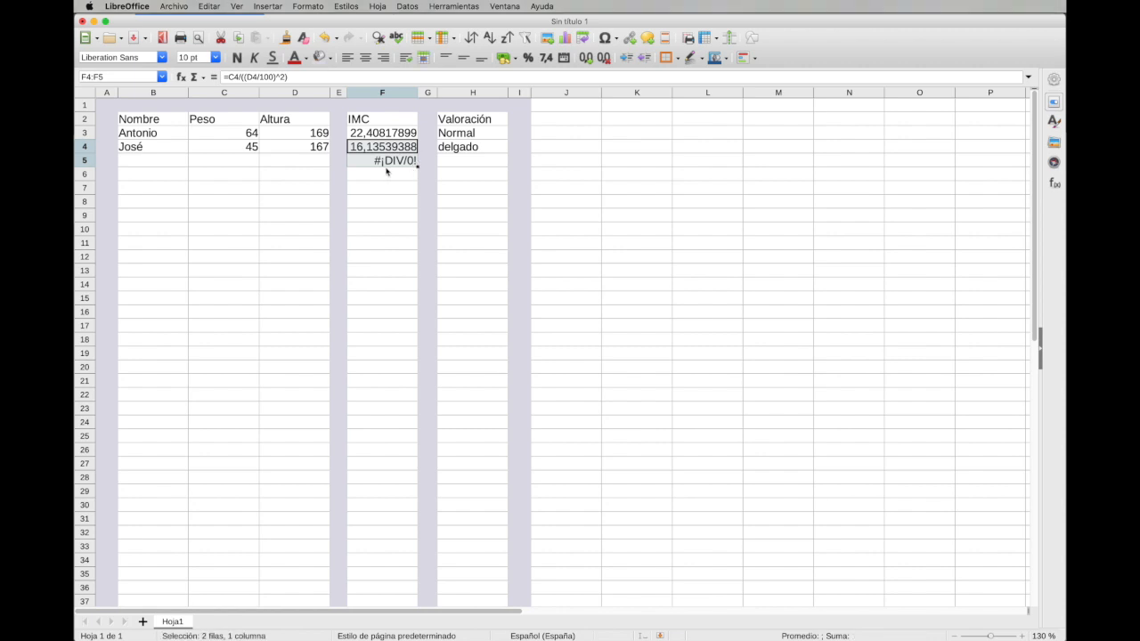
click(388, 165)
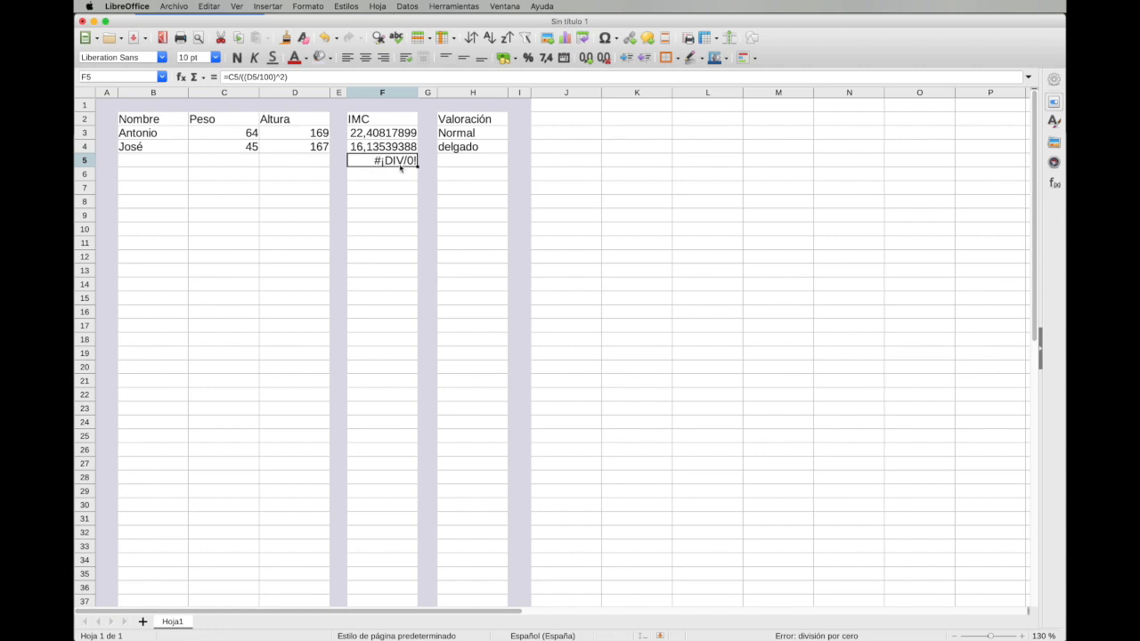
- In F5, turn the IMC calculation into a conditional's second argument, adding a semicolon before it and ; "") after it
click(296, 79)
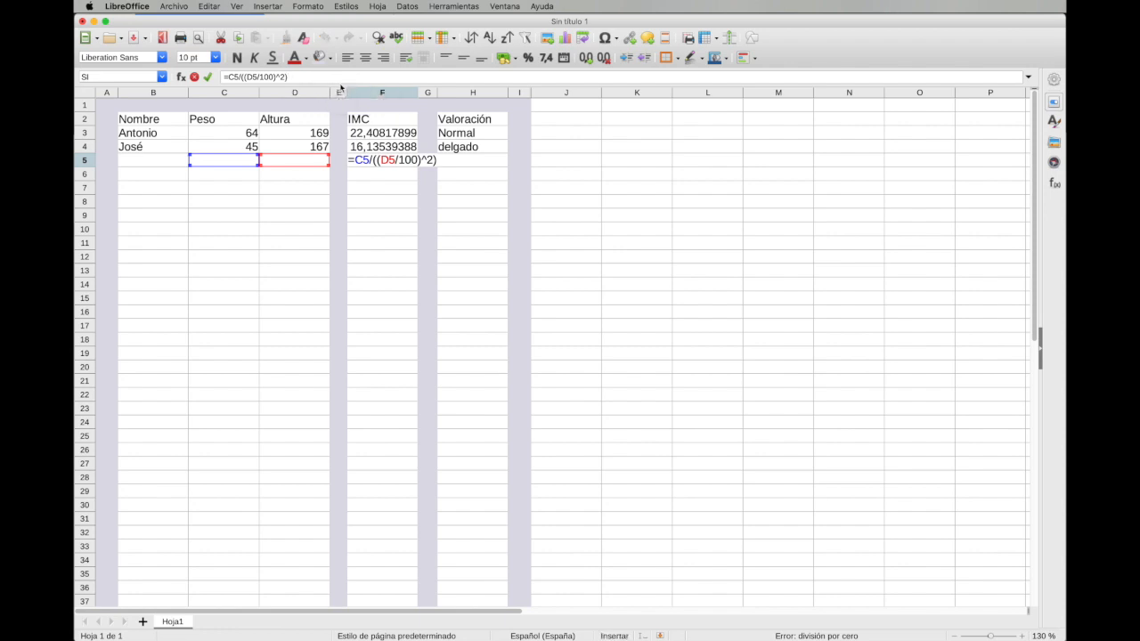
key(Left)
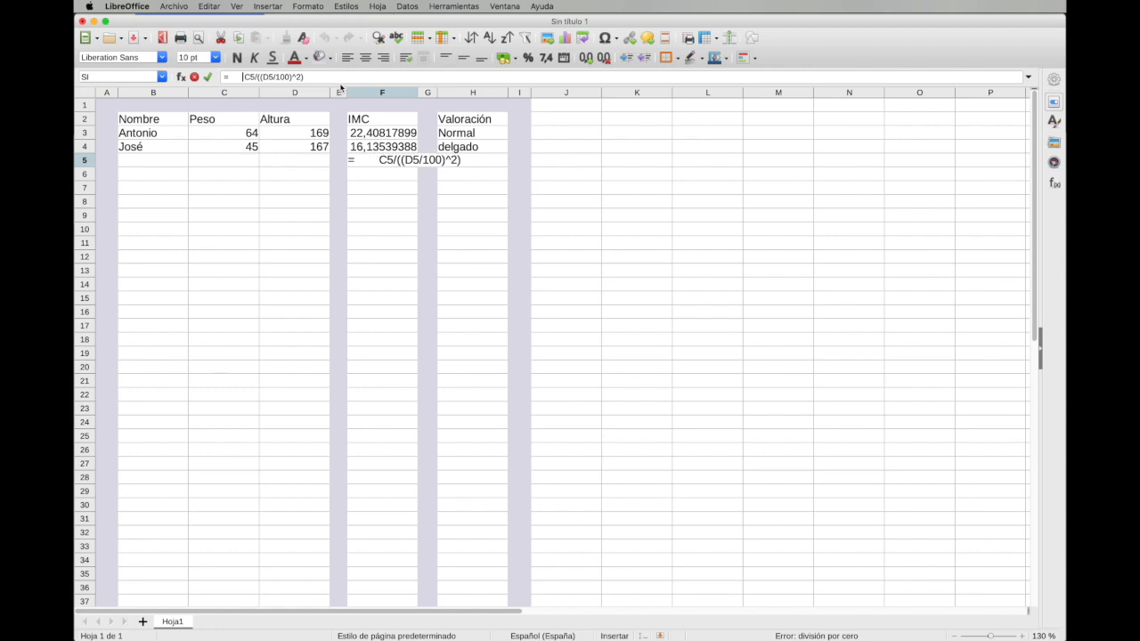
text(;)
click(332, 80)
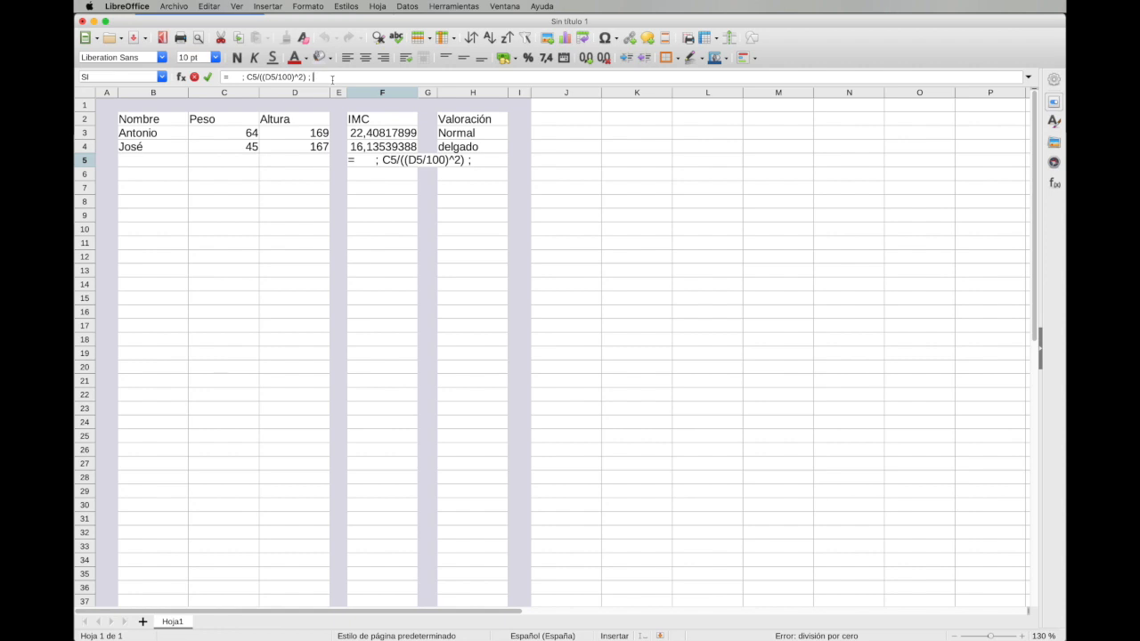
text(; ""))
drag(313, 76, 319, 77)
click(304, 77)
drag(305, 78, 247, 78)
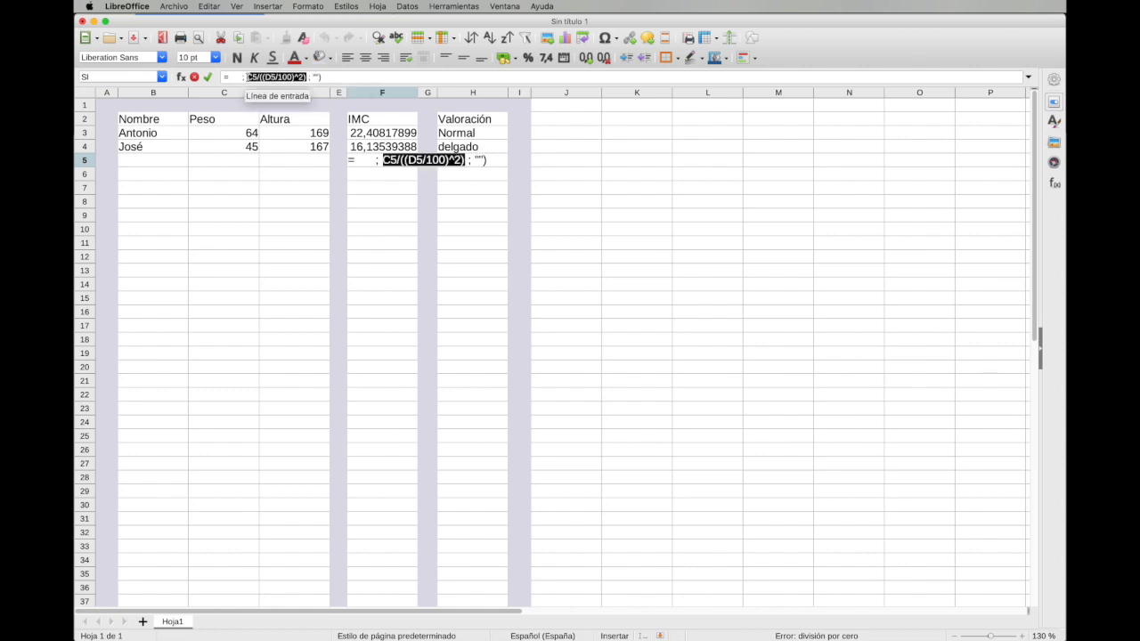
- Insert the test esnumero(d5) before the first semicolon of the F5 formula
double_click(237, 77)
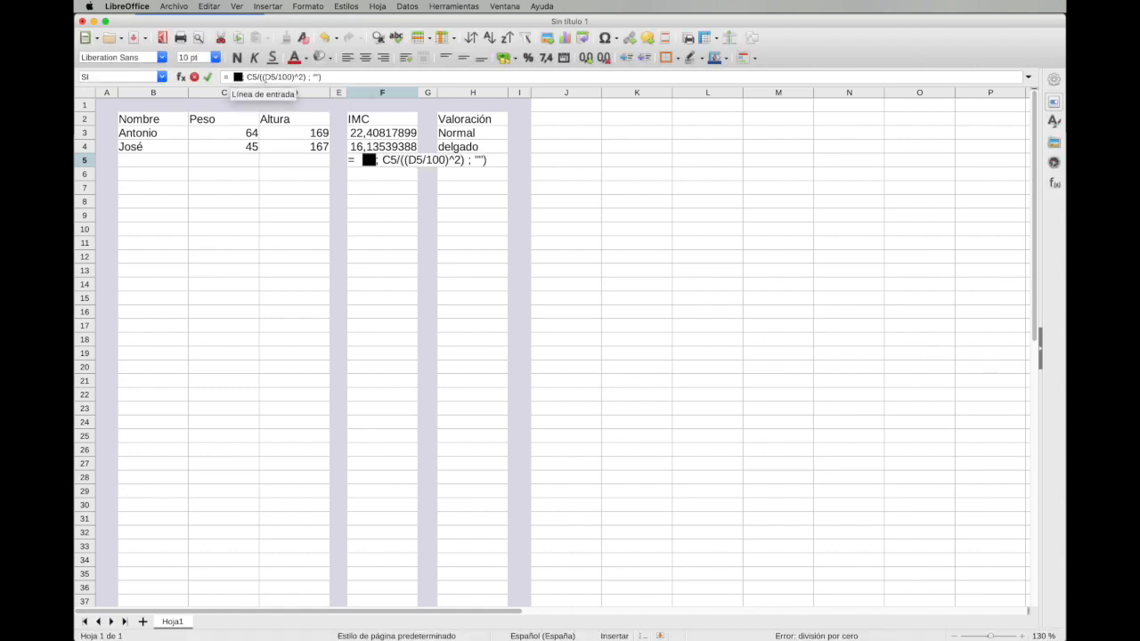
key(Left)
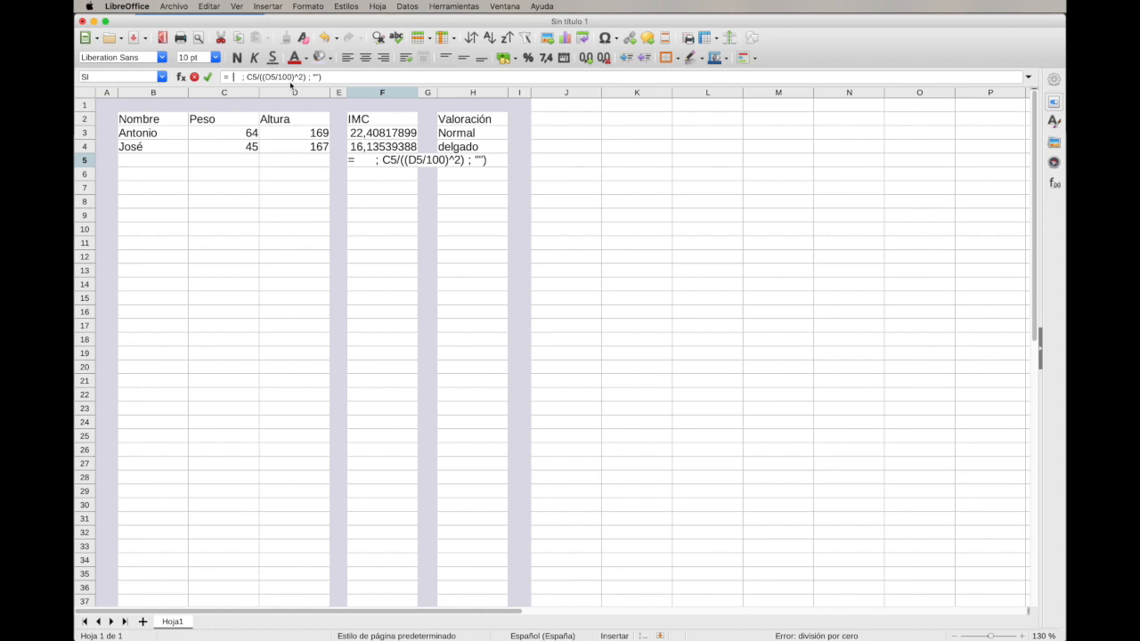
text(esnumero)
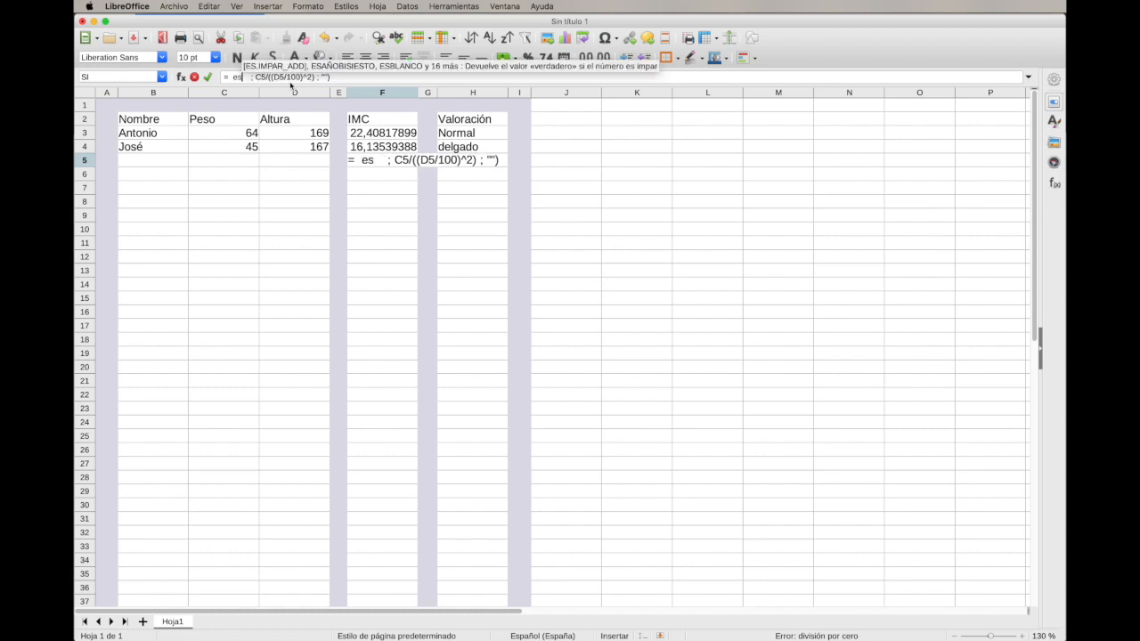
text((d5)
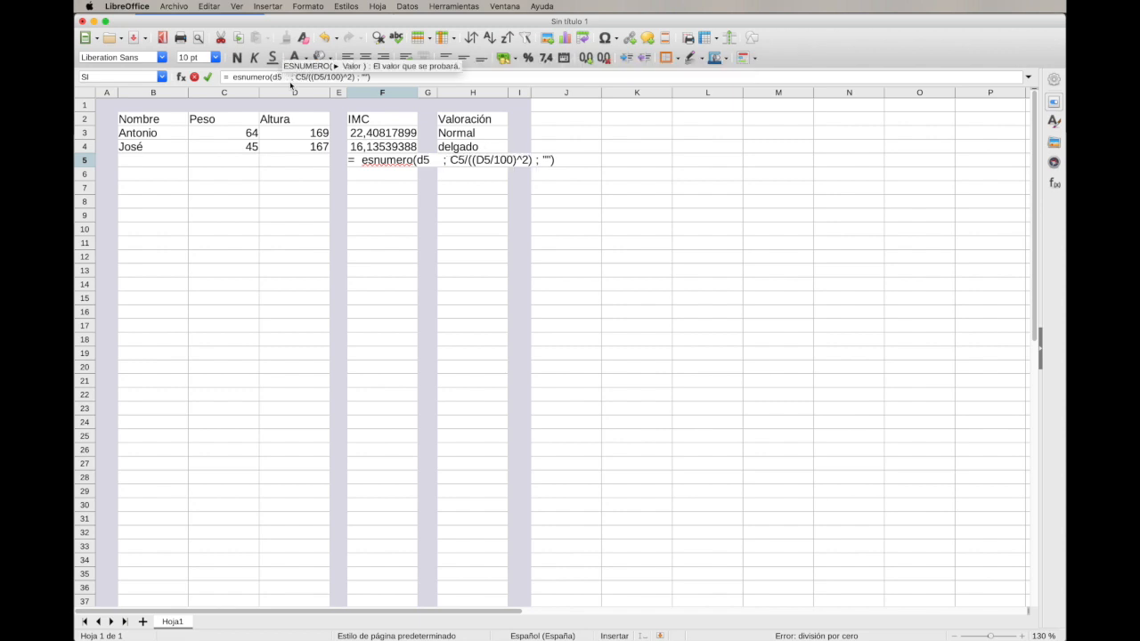
text())
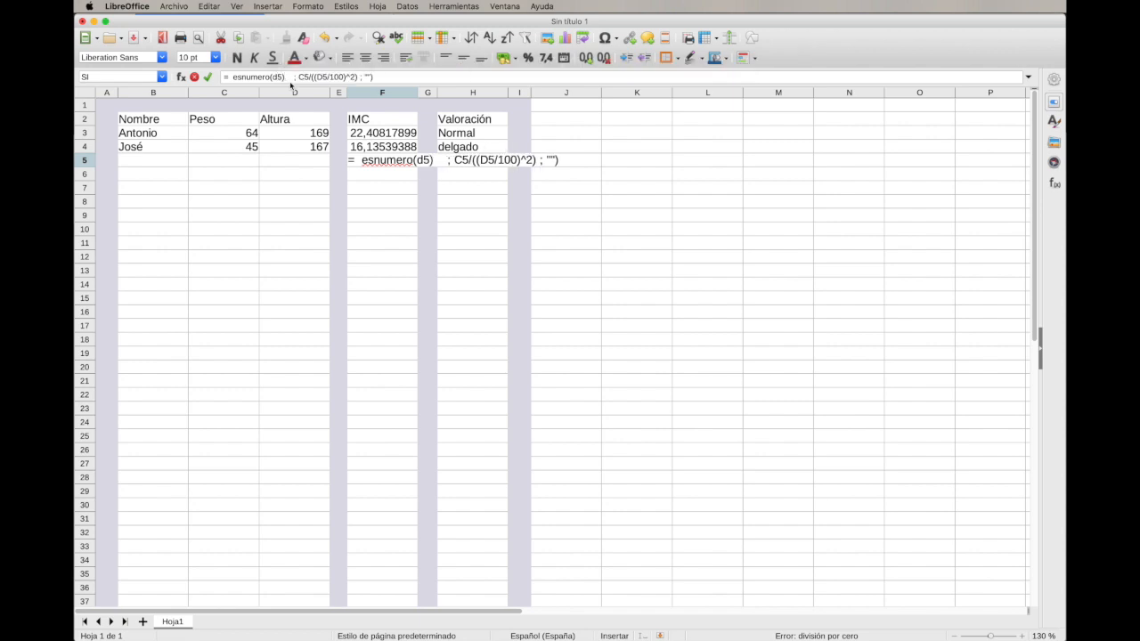
- Add SI( before esnumero(d5) in the F5 formula, leaving no space between SI and its parenthesis
key(Left)
key(Left)
key(Left)
key(Left)
key(Left)
key(Left)
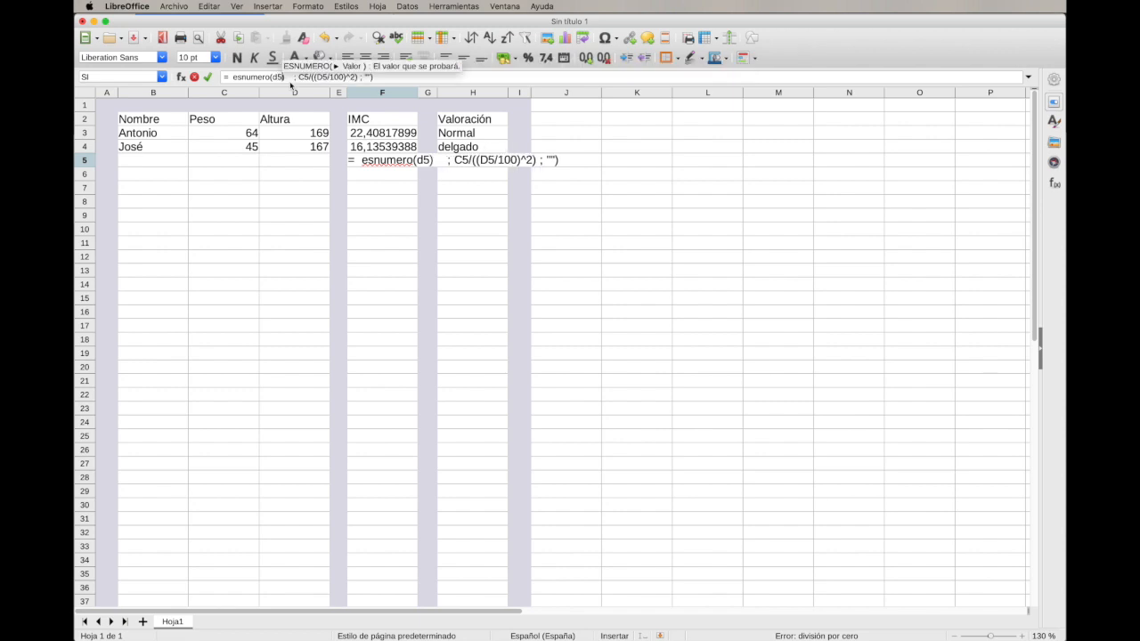
text(( )
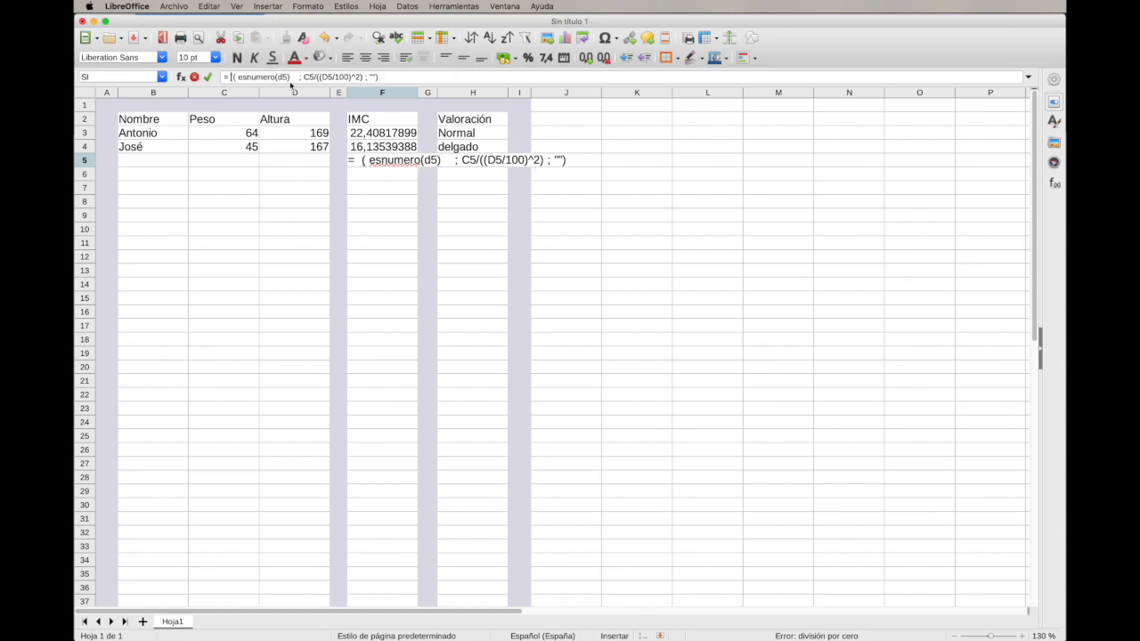
text(SI)
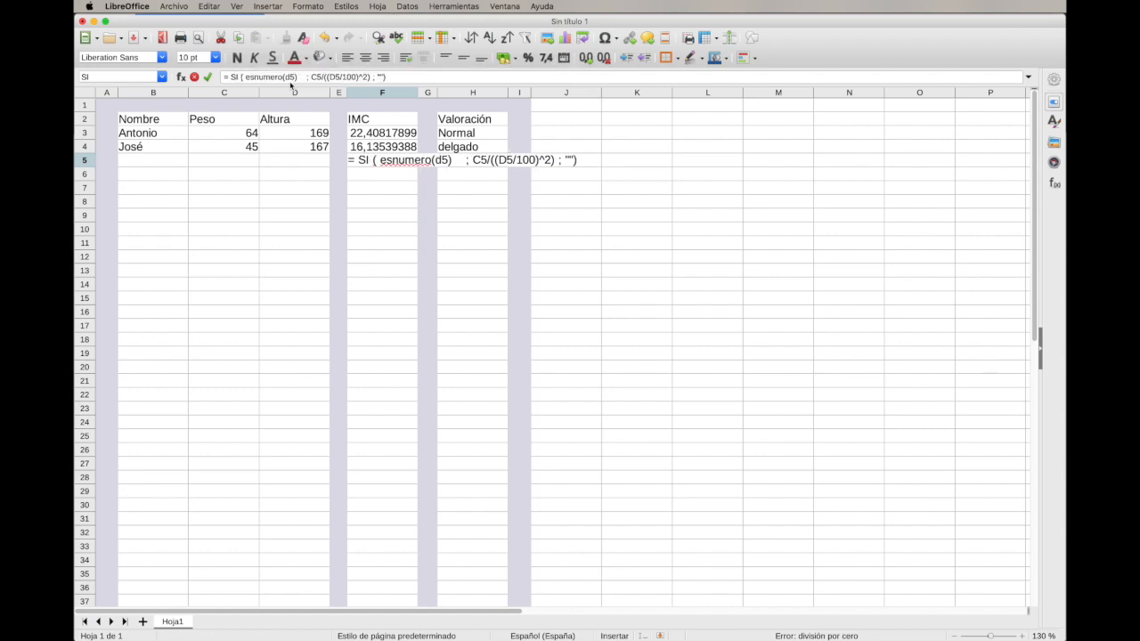
drag(225, 76, 240, 76)
click(236, 77)
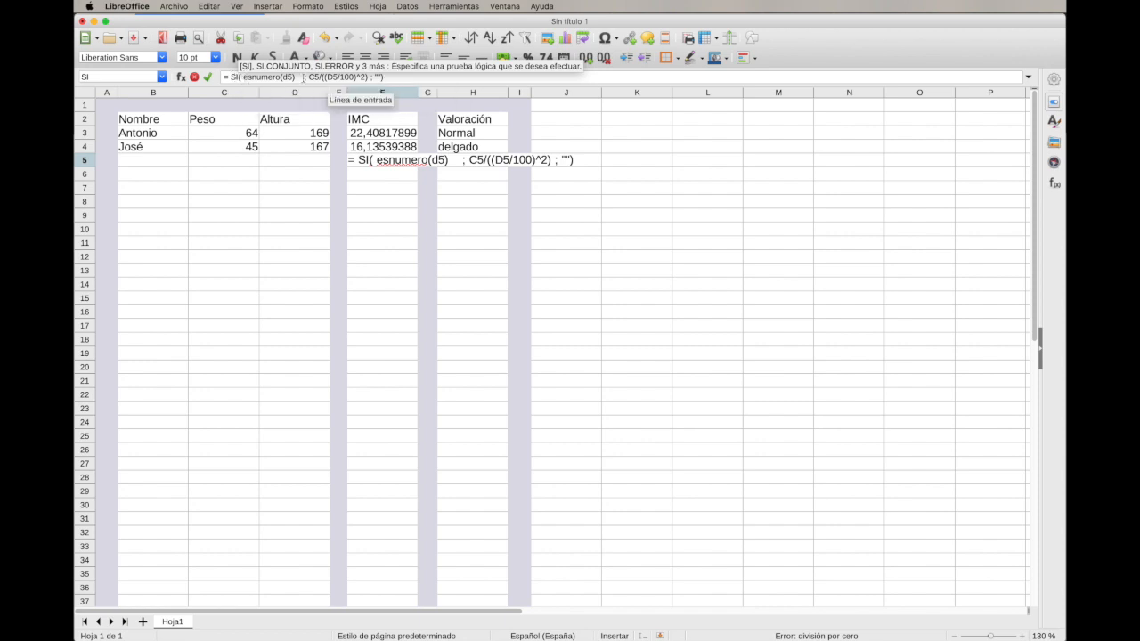
- Remove two surplus spaces after esnumero(d5) in the F5 formula and enter it
drag(303, 78, 246, 78)
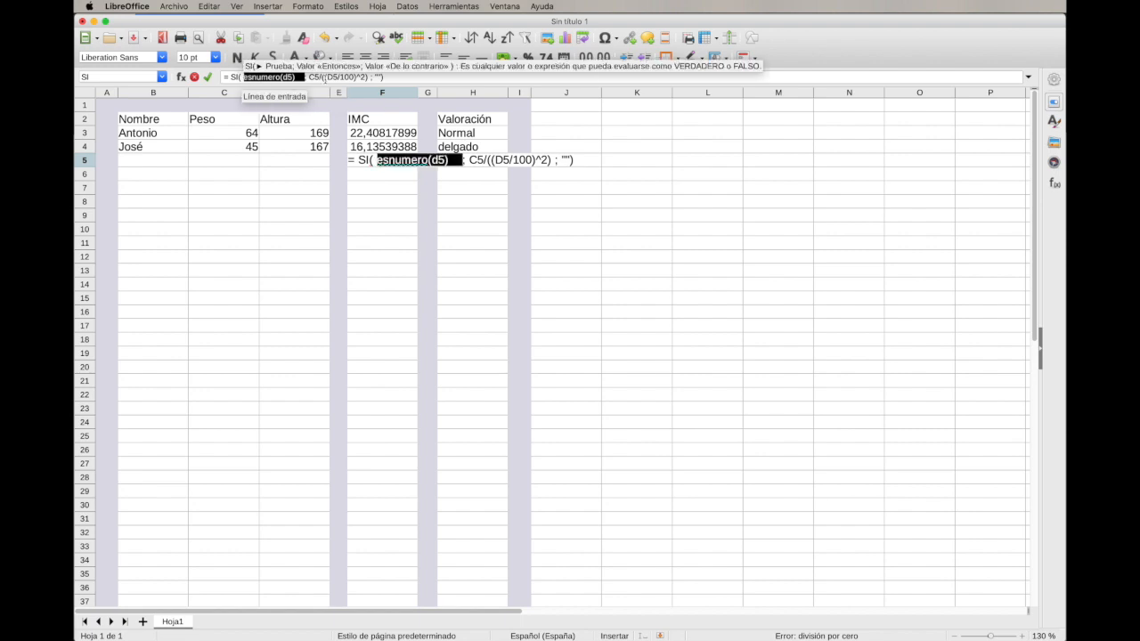
click(299, 78)
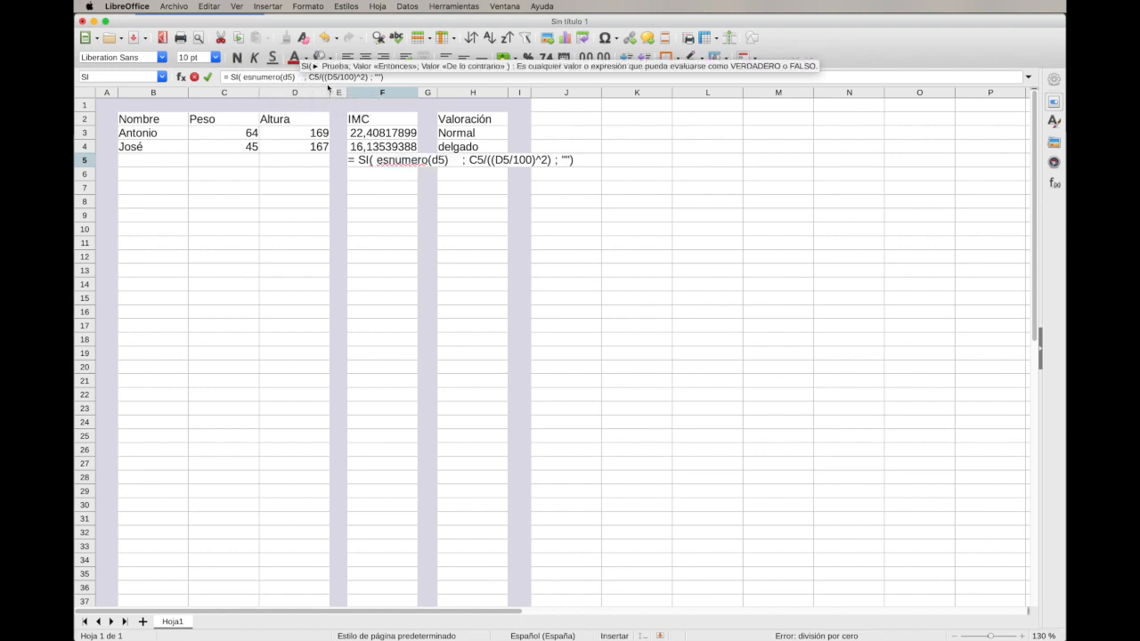
key(Delete)
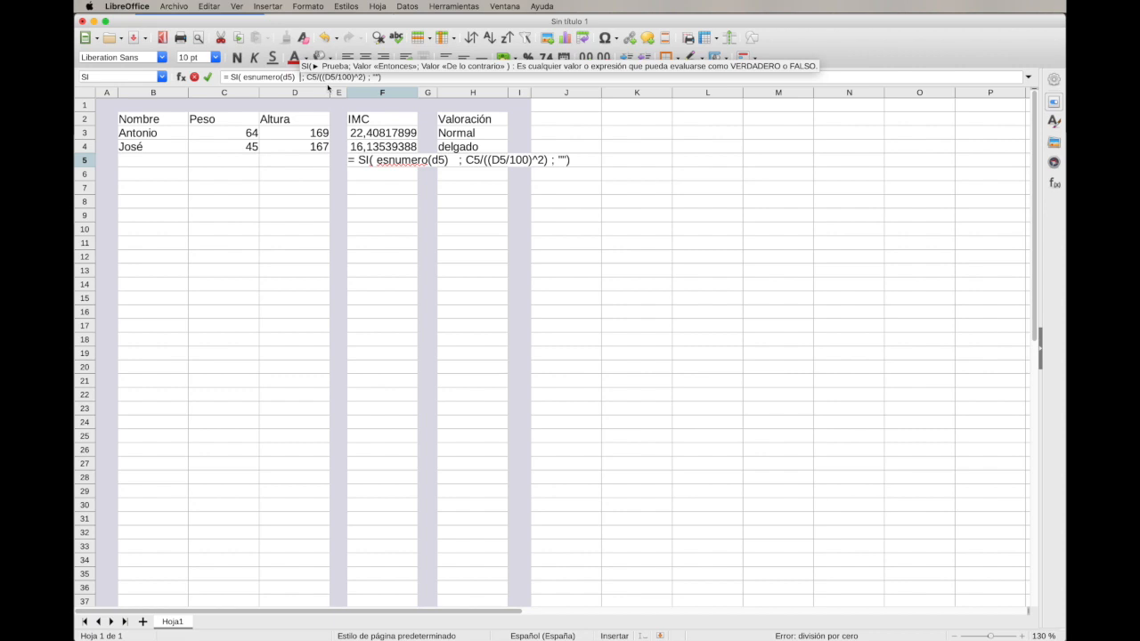
key(Delete)
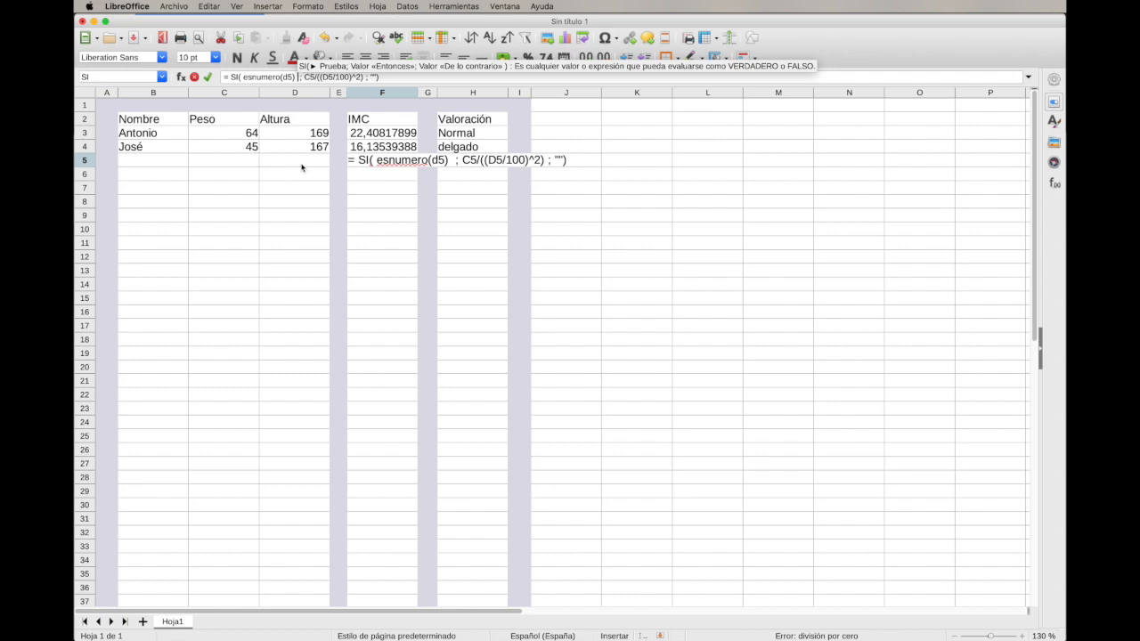
drag(304, 77, 364, 78)
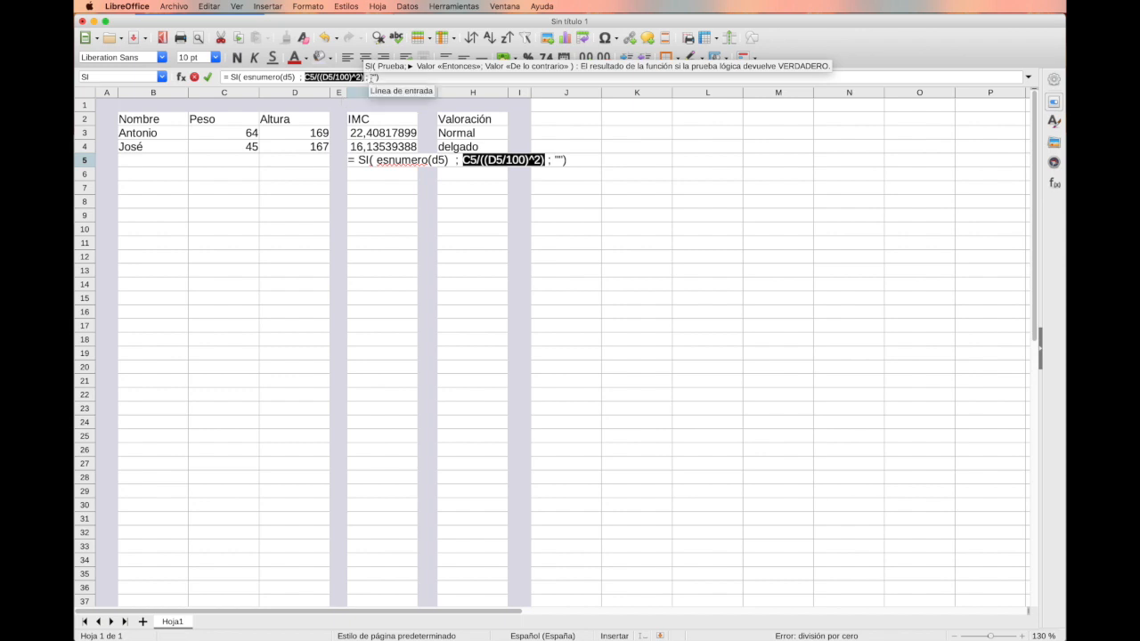
double_click(374, 77)
click(390, 78)
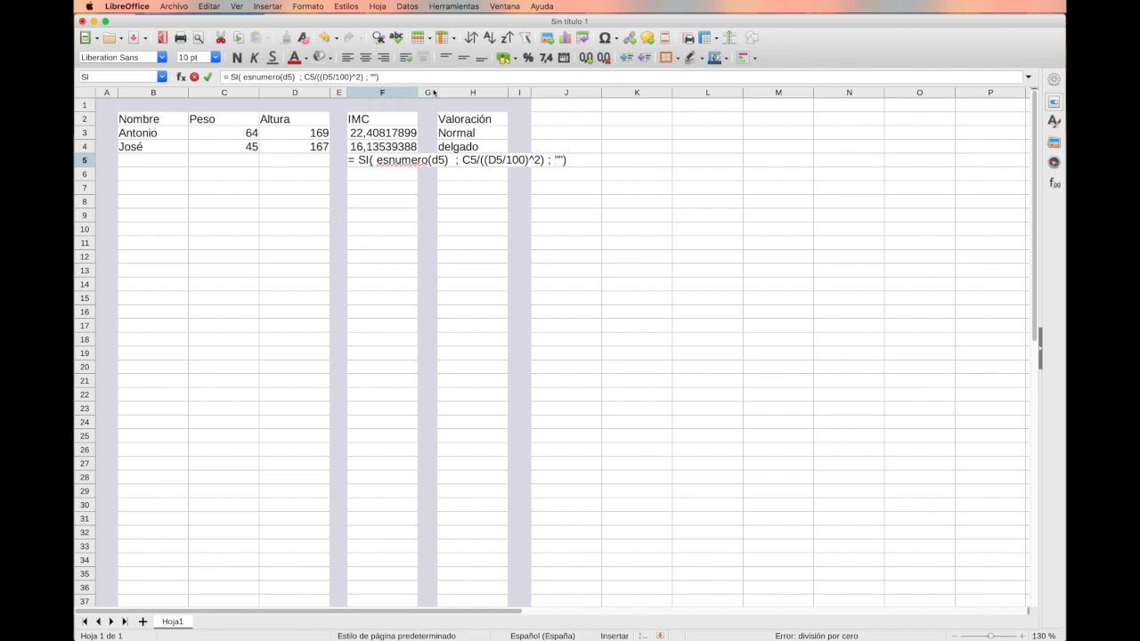
key(Return)
key(Up)
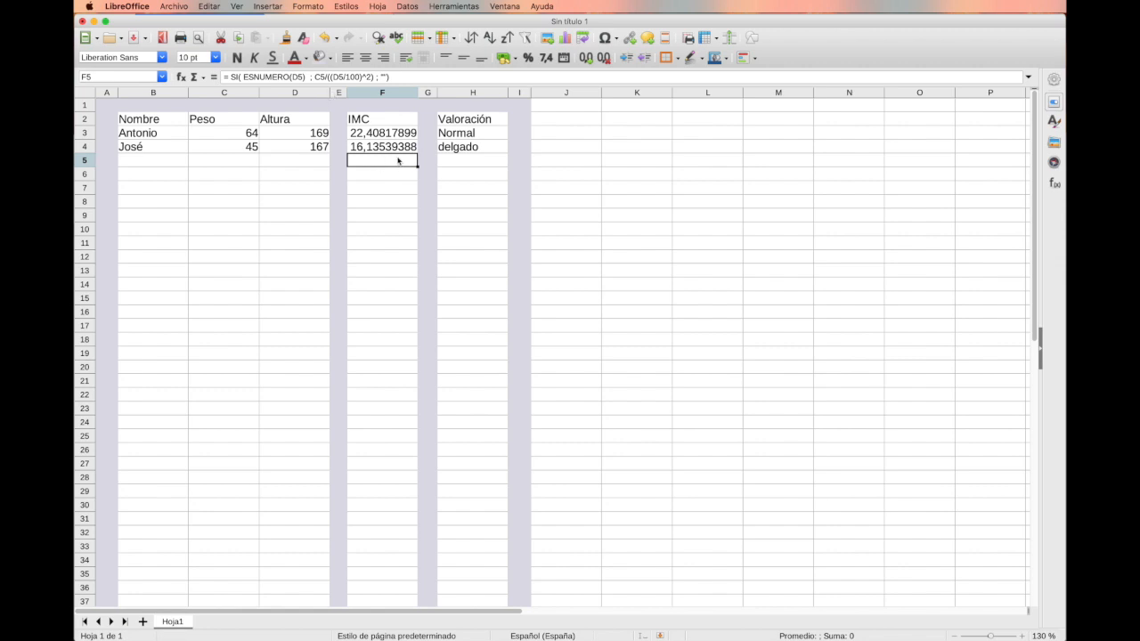
- In H4, insert si(esnumero(F4); before the existing rating conditional and remove the extra spaces in front of it
click(473, 149)
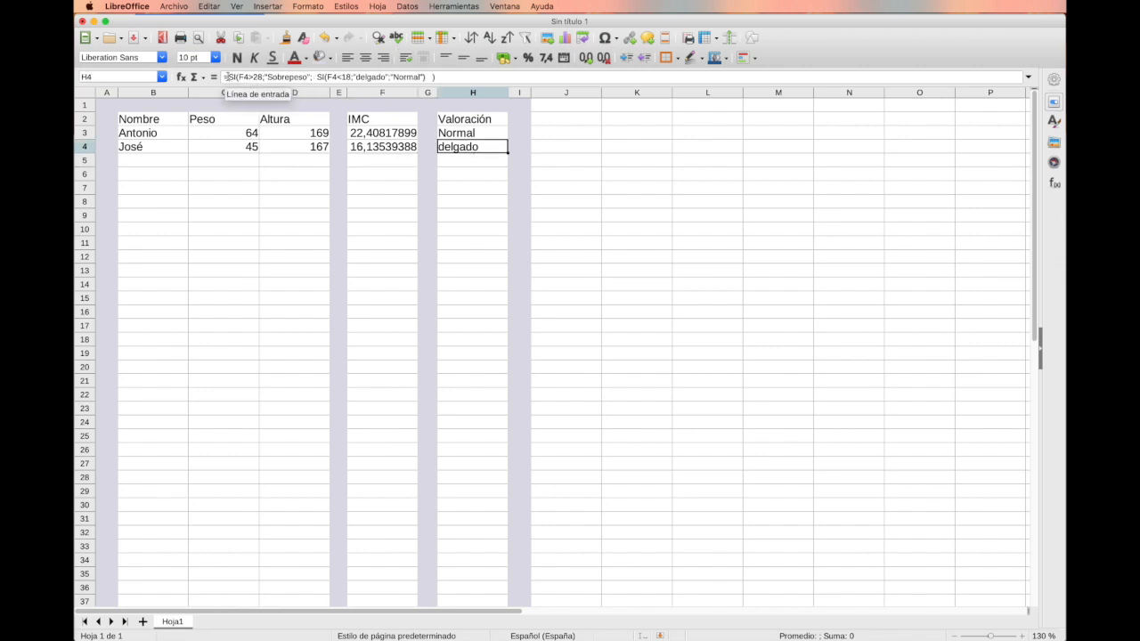
click(225, 78)
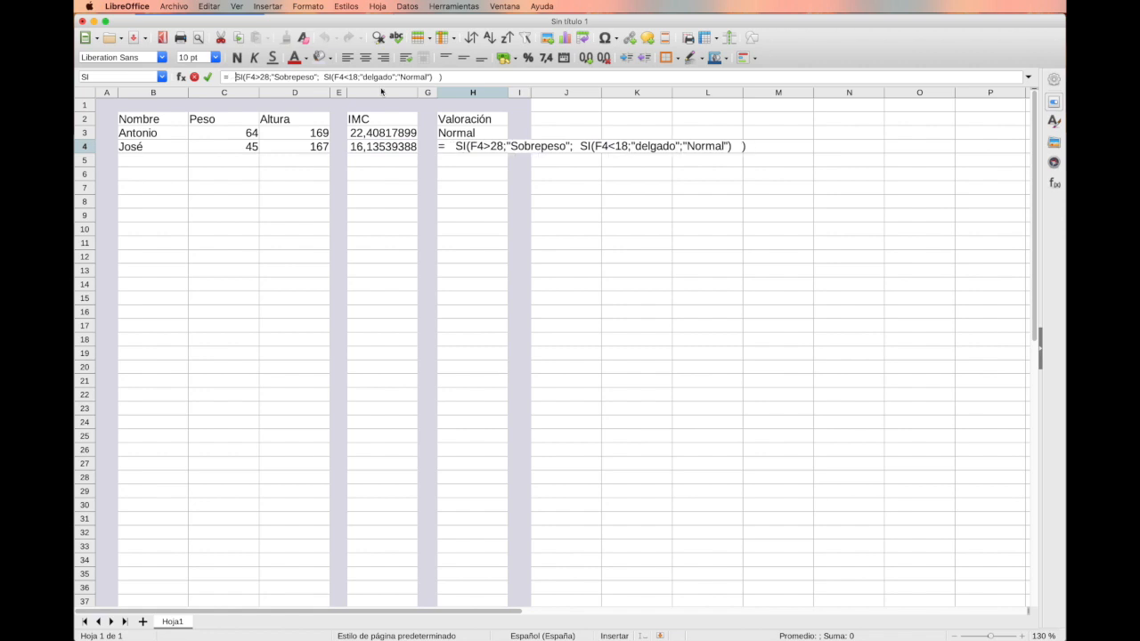
text(si()
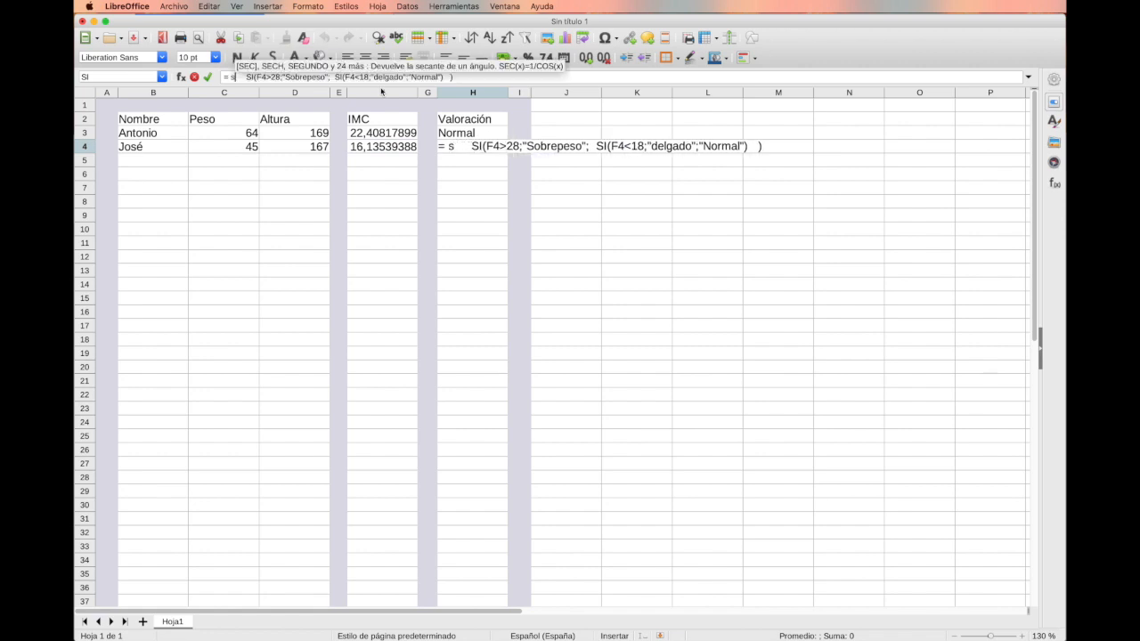
text(esnumer)
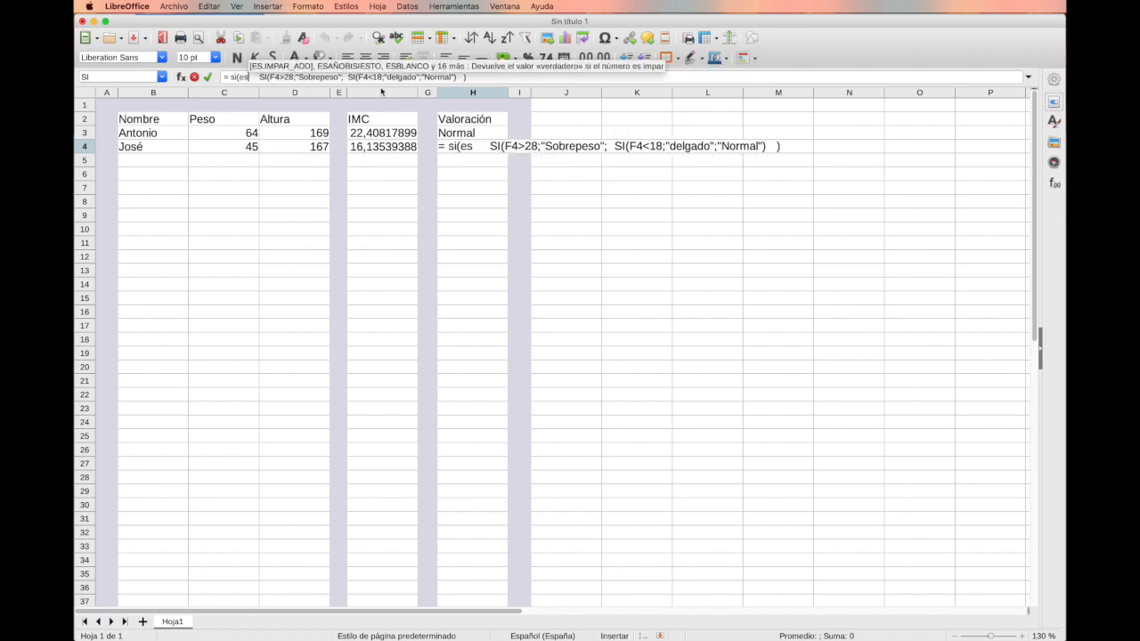
text(o()
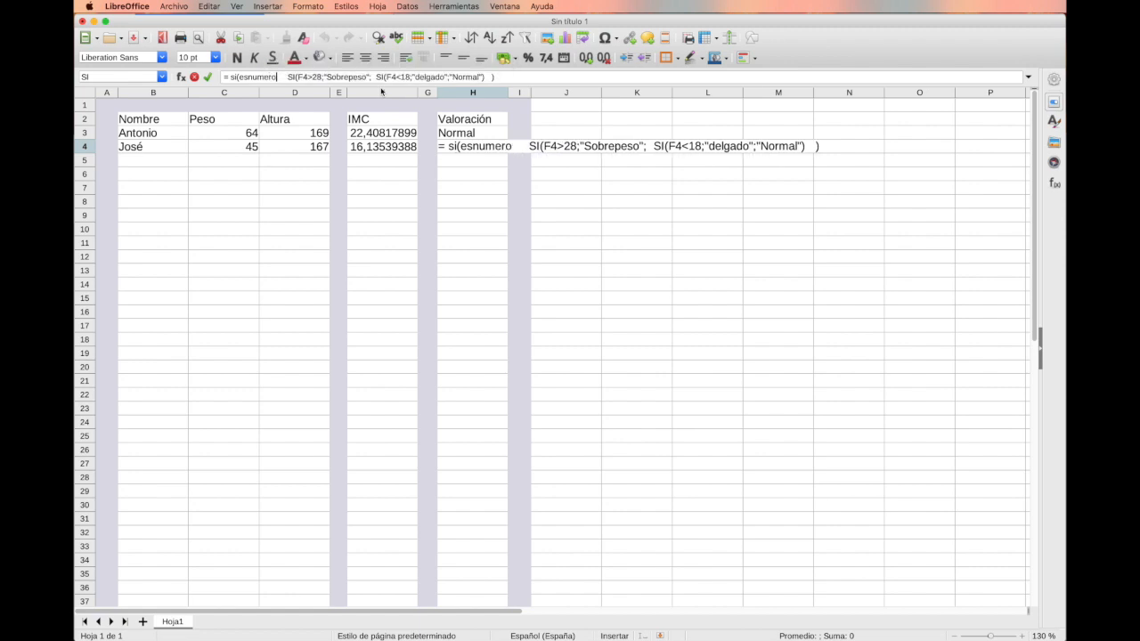
text(F)
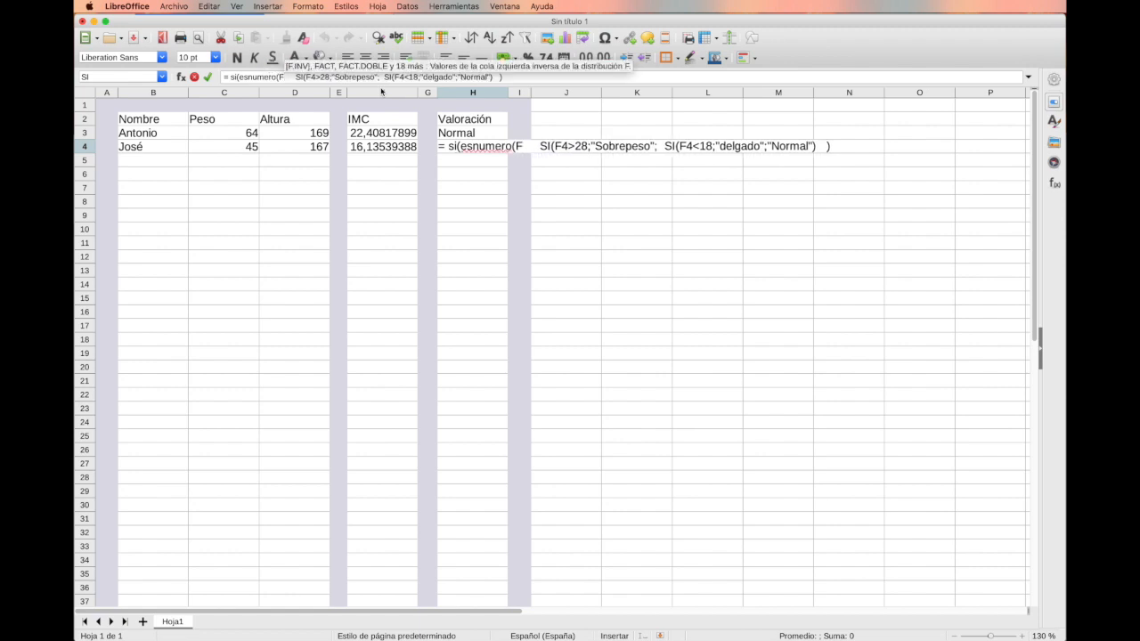
text(4)
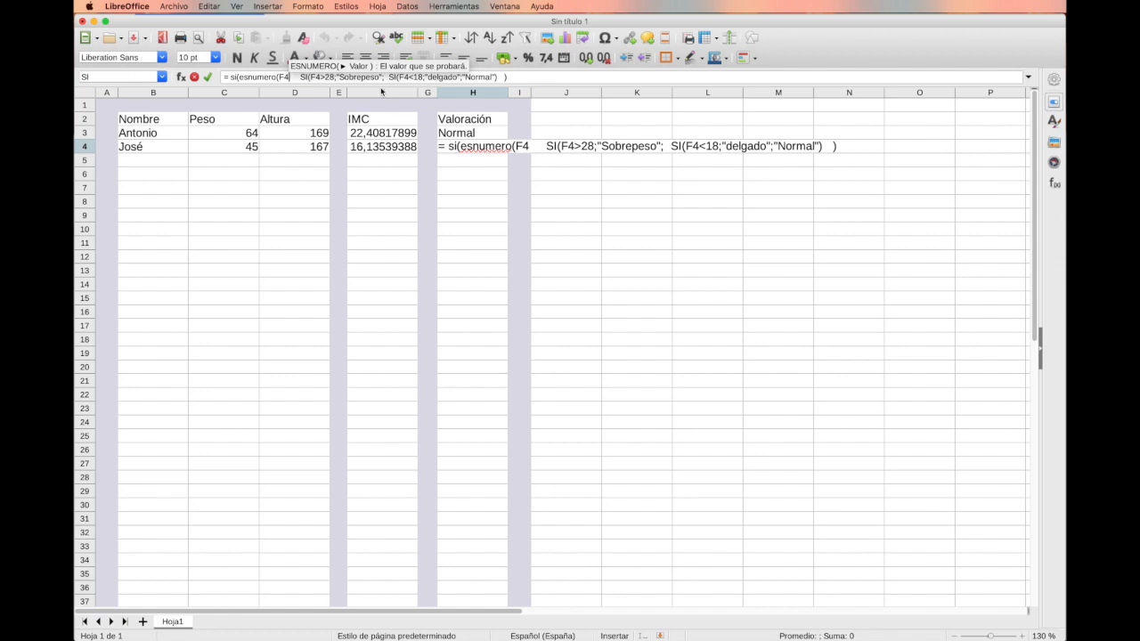
text())
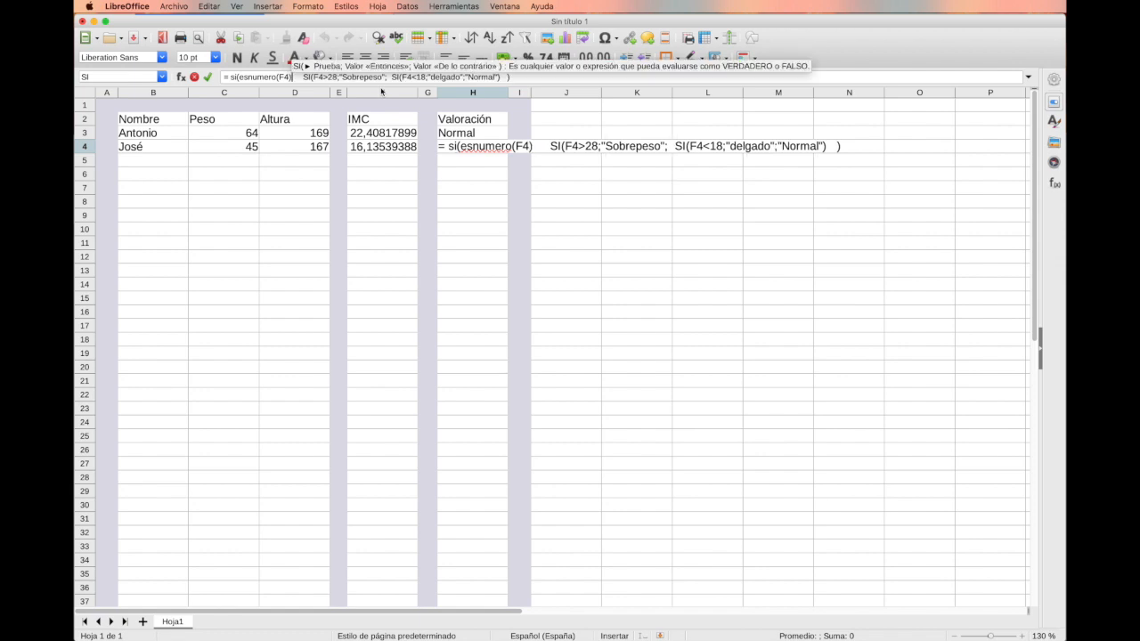
text(;)
key(Delete)
key(Delete)
key(Delete)
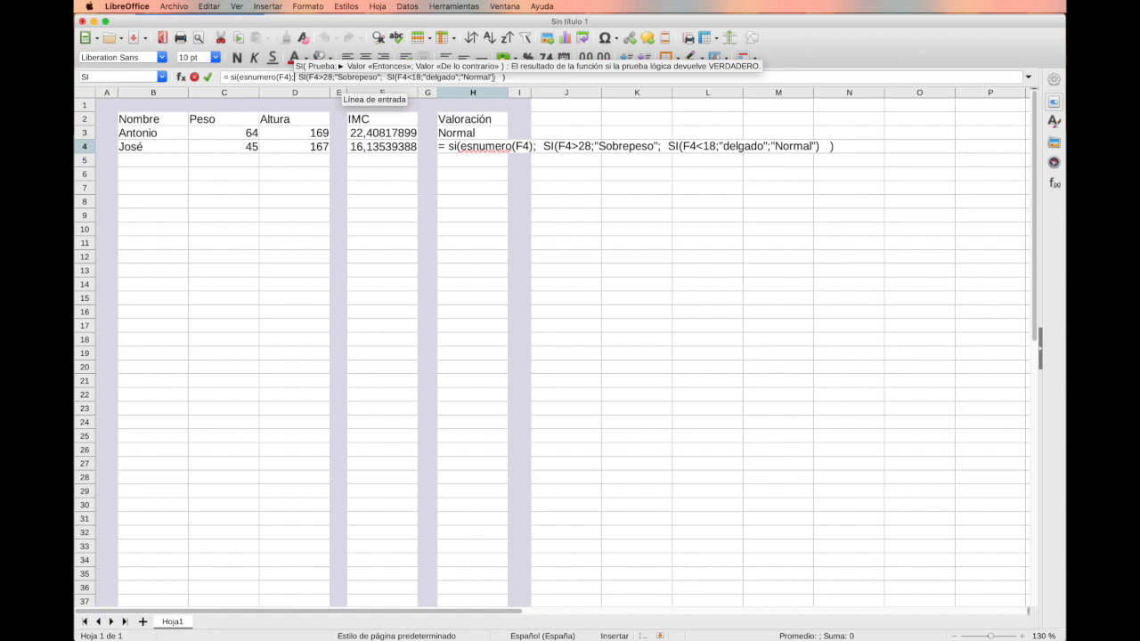
- Finish the outer conditional in H4 with ;"") at the end, remove the spaces after the "Normal") part, and enter the formula
click(518, 77)
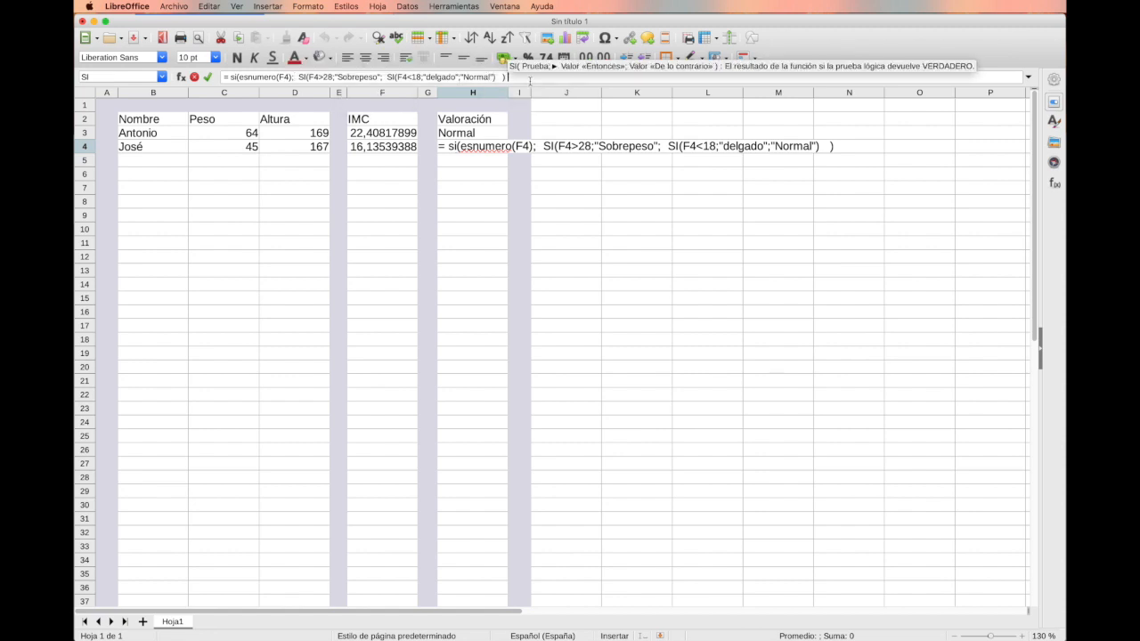
text(;)
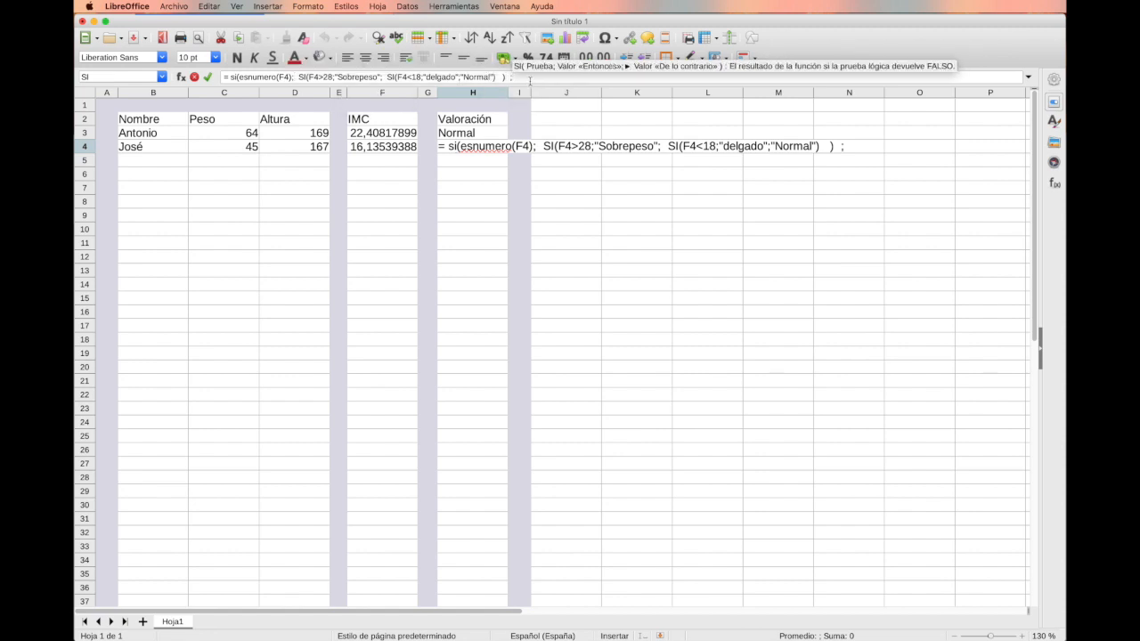
text("")
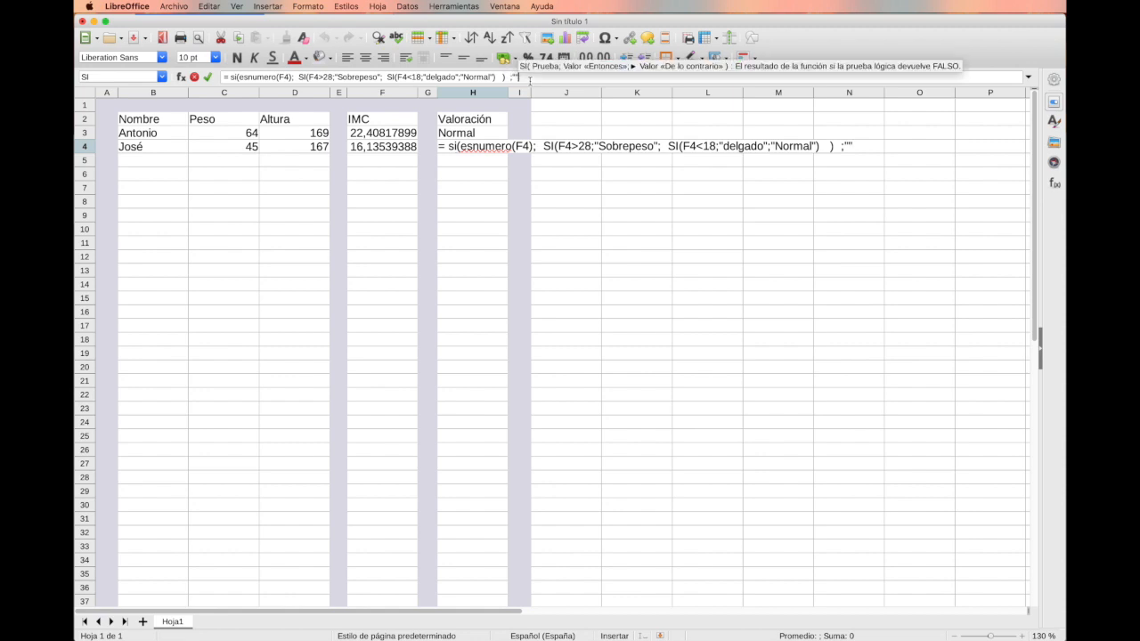
text())
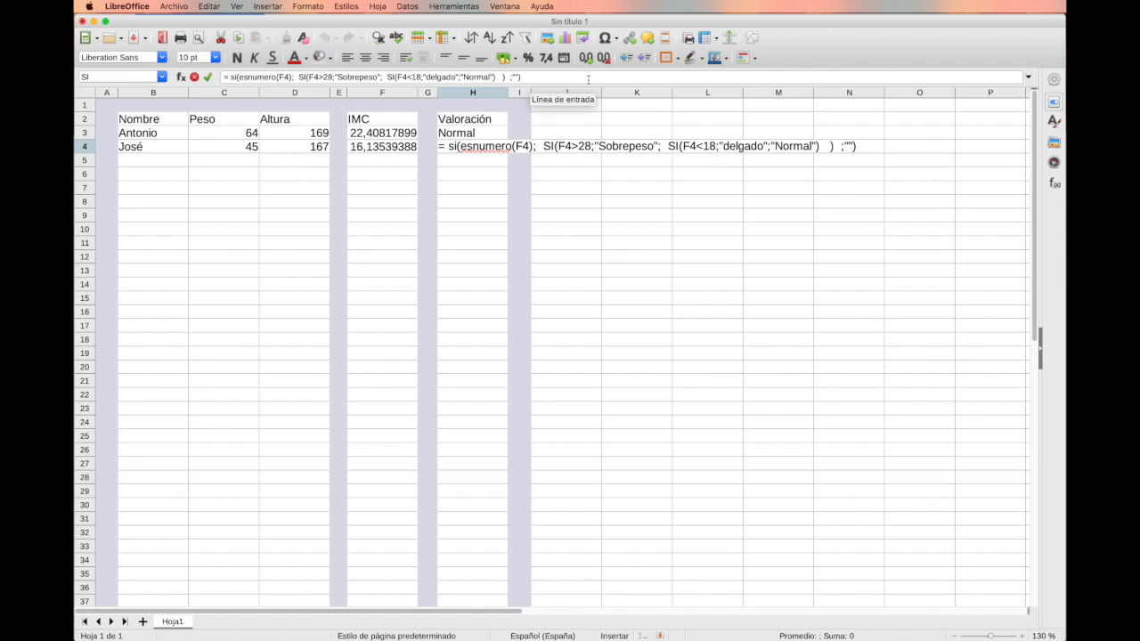
click(501, 79)
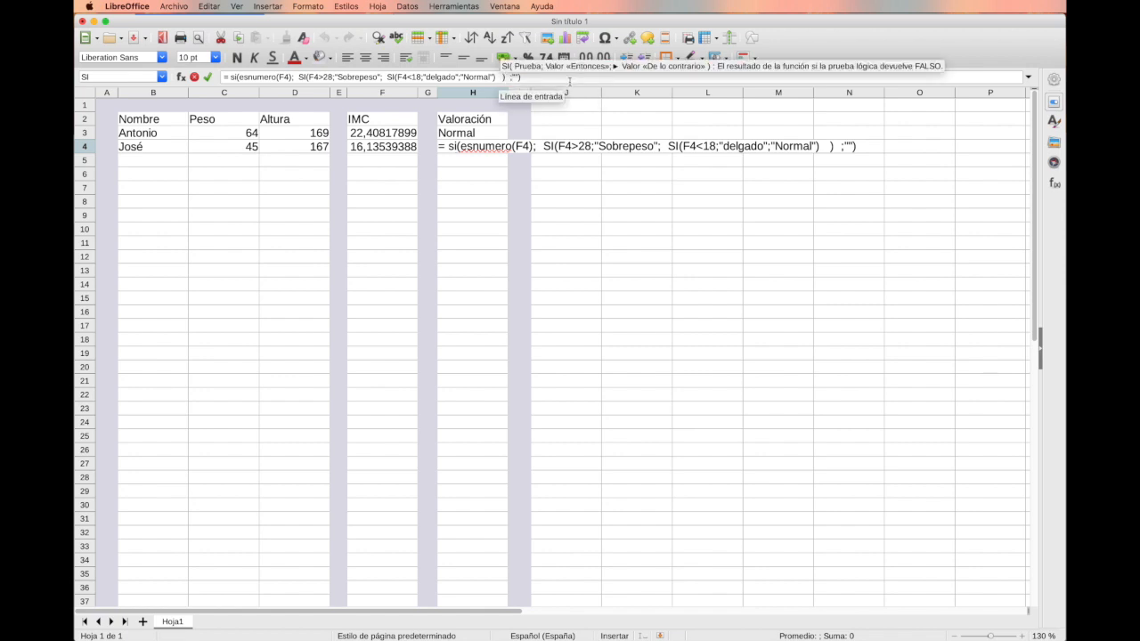
key(BackSpace)
key(BackSpace)
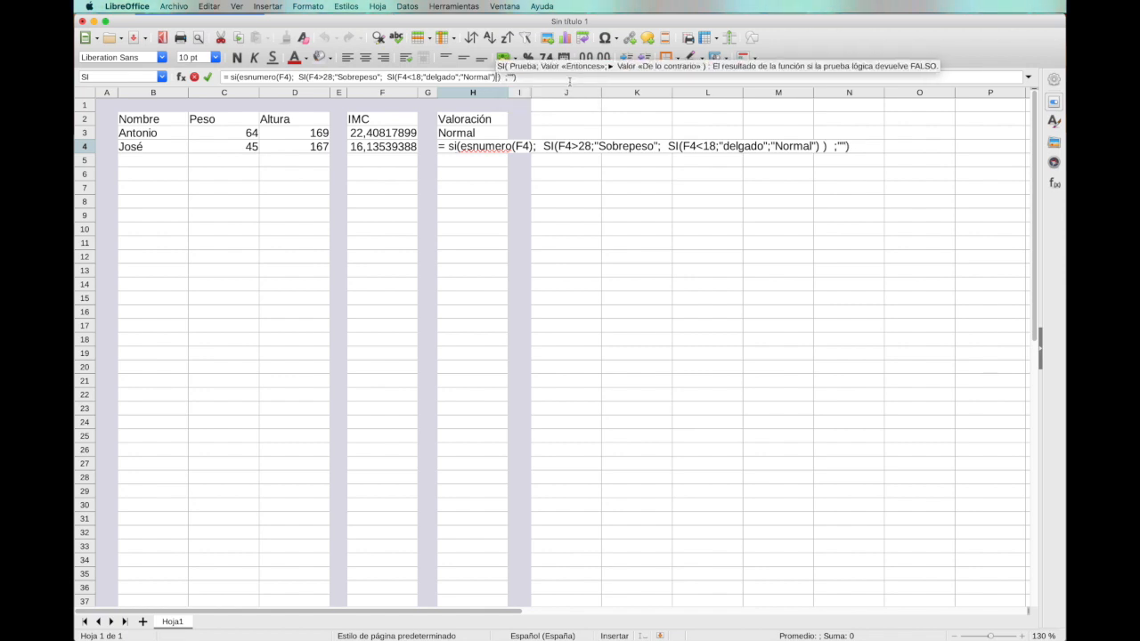
key(BackSpace)
key(Return)
key(Up)
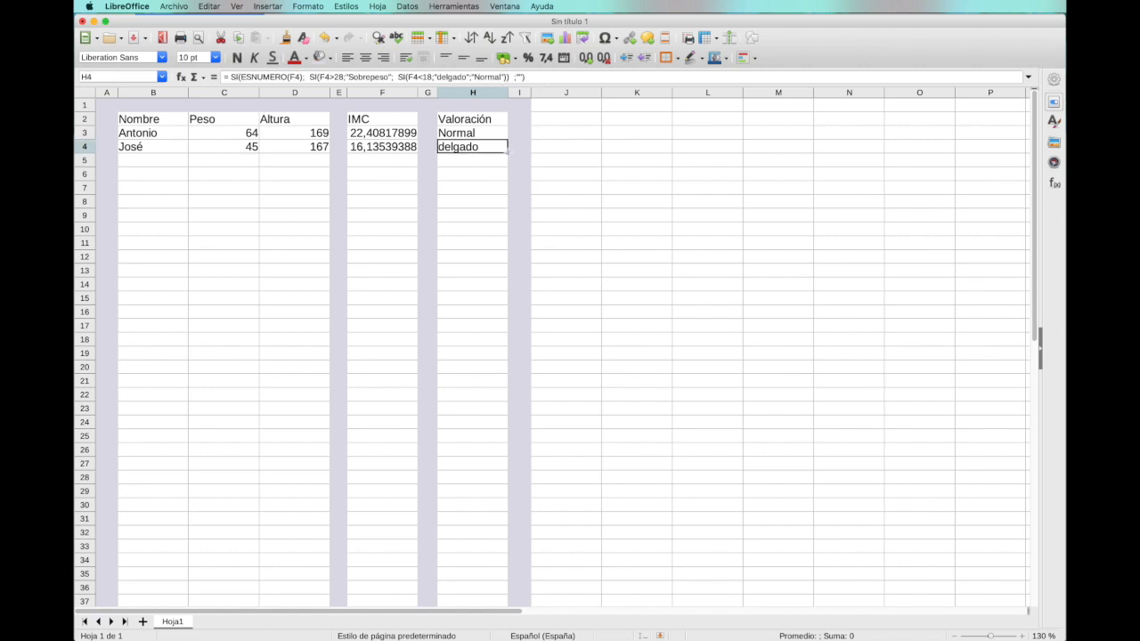
- Fill the H4 rating formula down to H5 and copy the unguarded H3 formula into H6 for comparison
drag(505, 156, 505, 168)
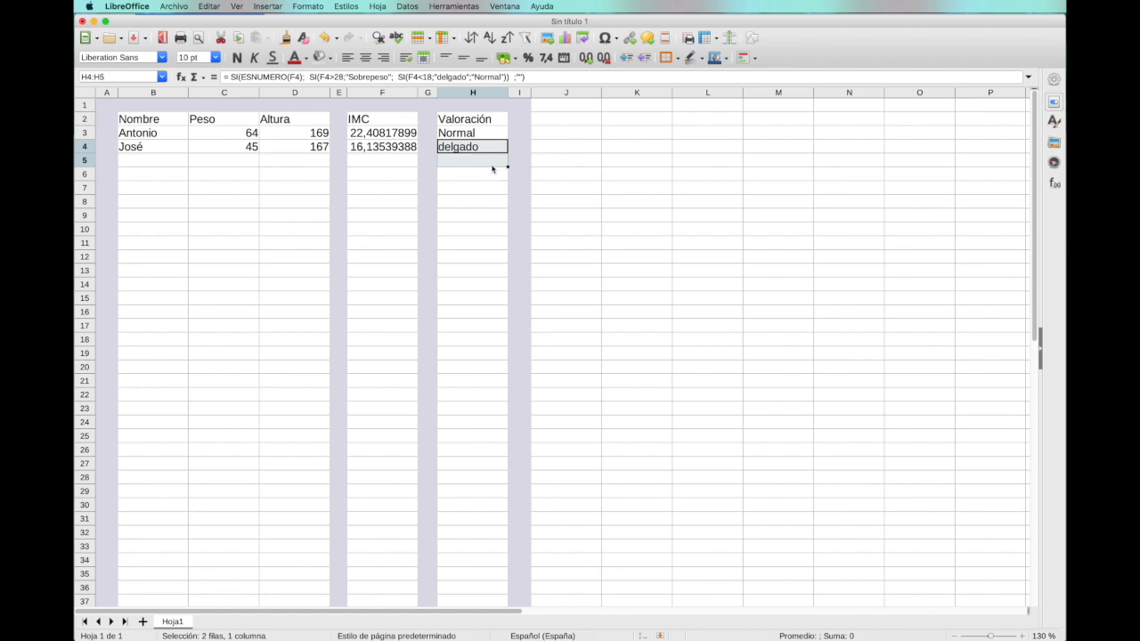
click(481, 133)
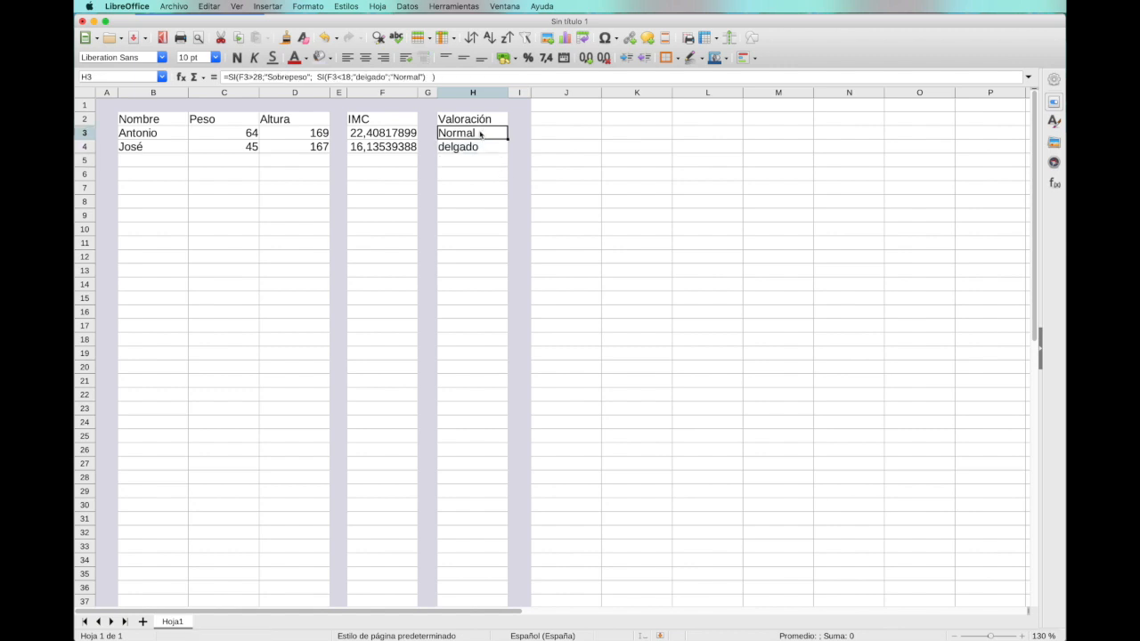
key(super+c)
click(479, 174)
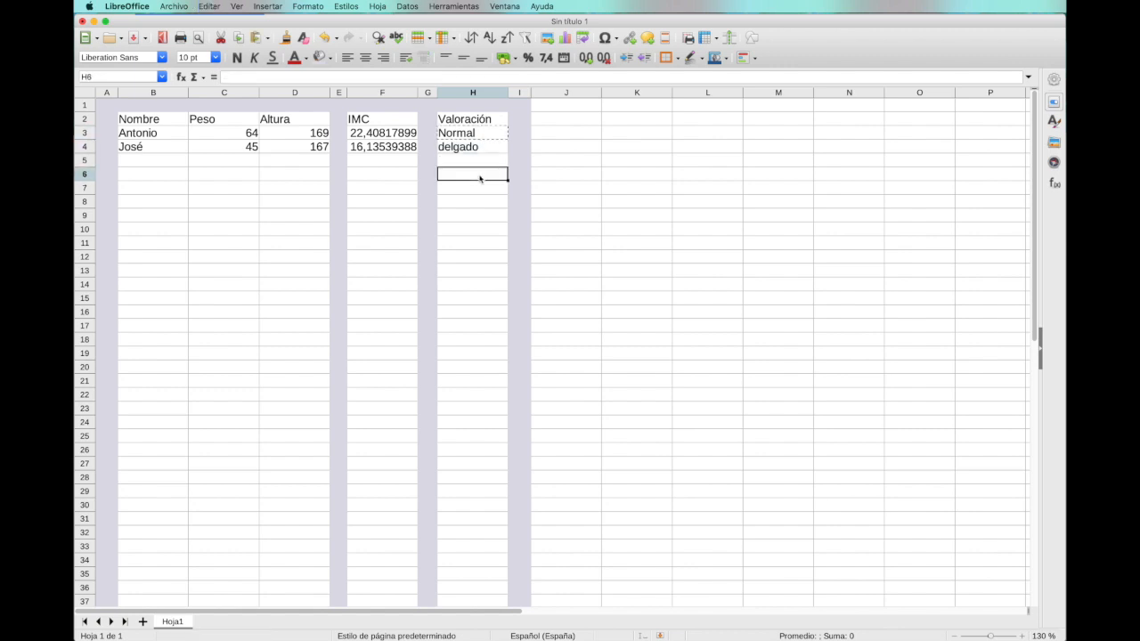
key(super+v)
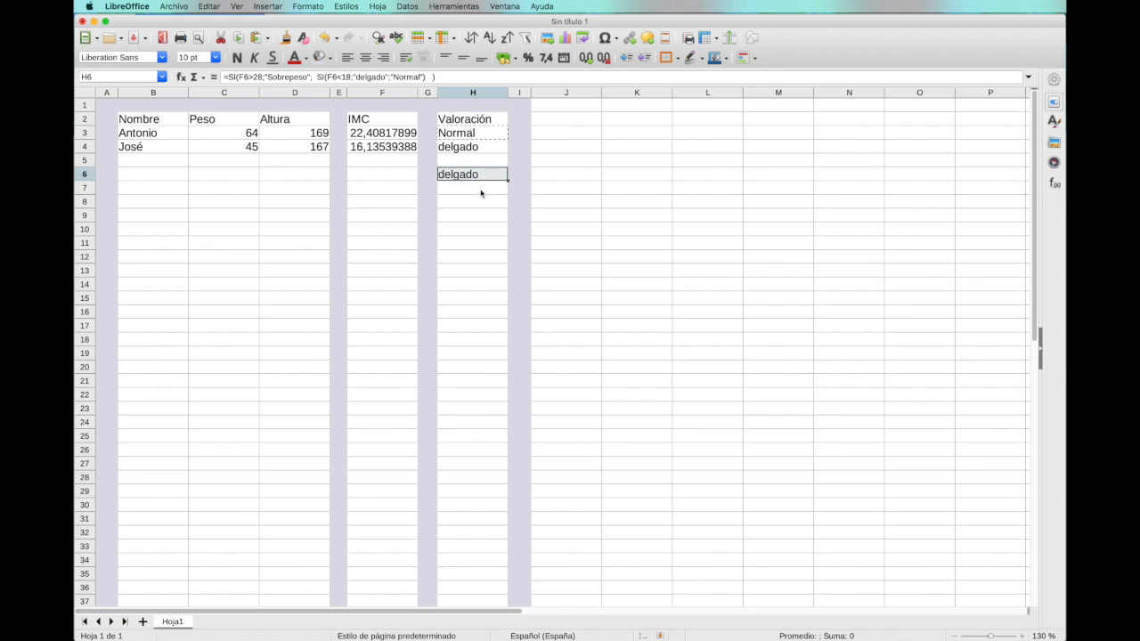
click(479, 189)
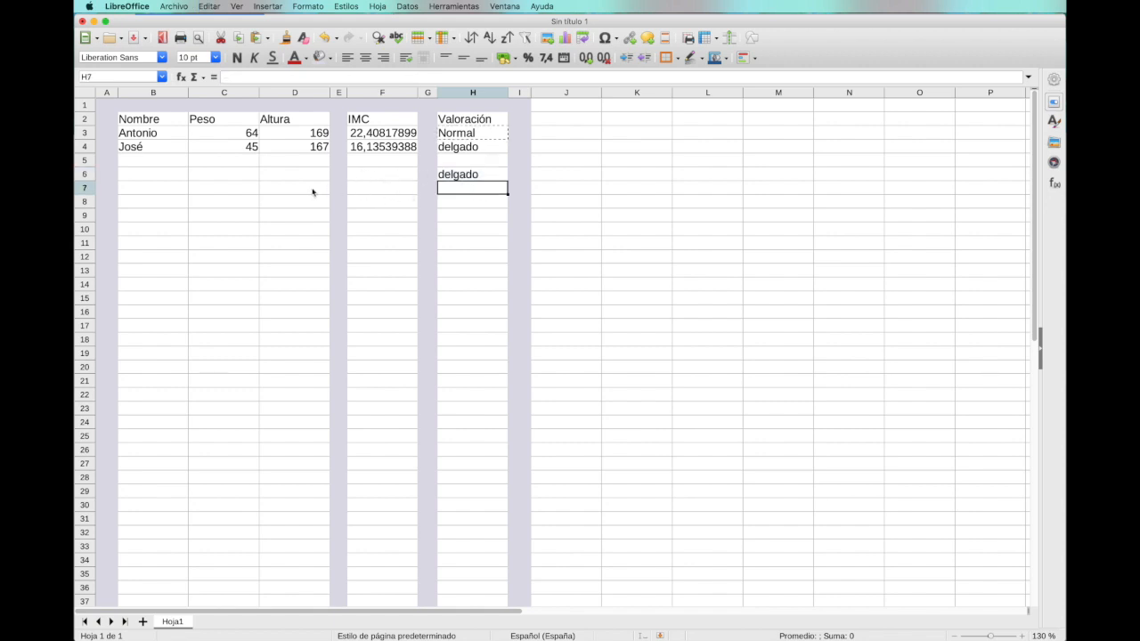
click(442, 176)
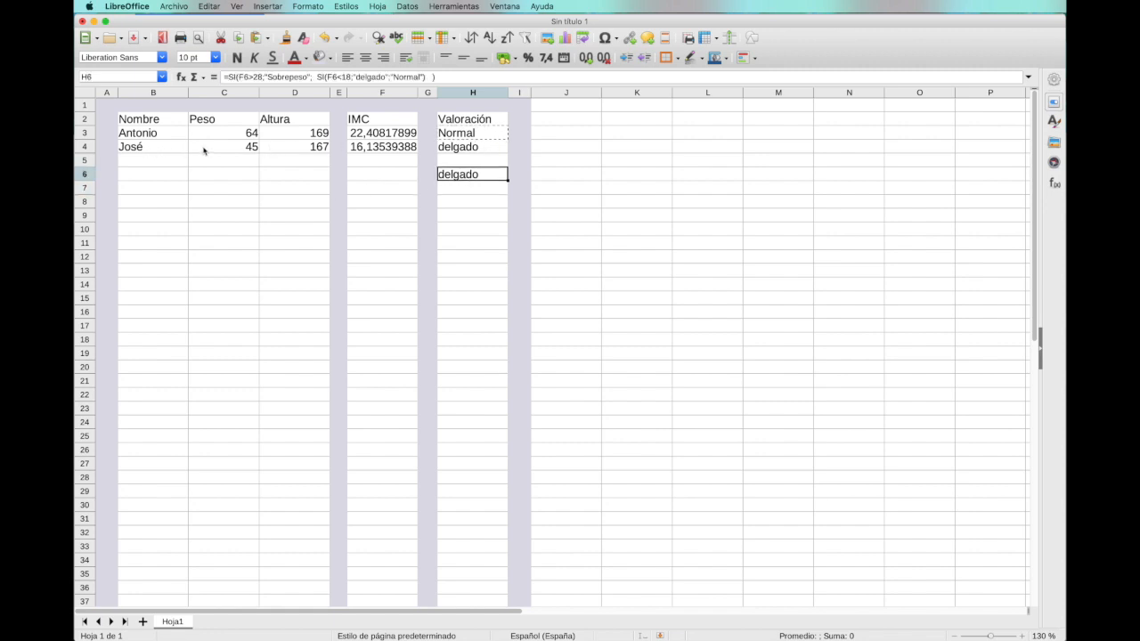
- Try filling the plain F4 IMC formula down to F36, and undo the fill
click(413, 148)
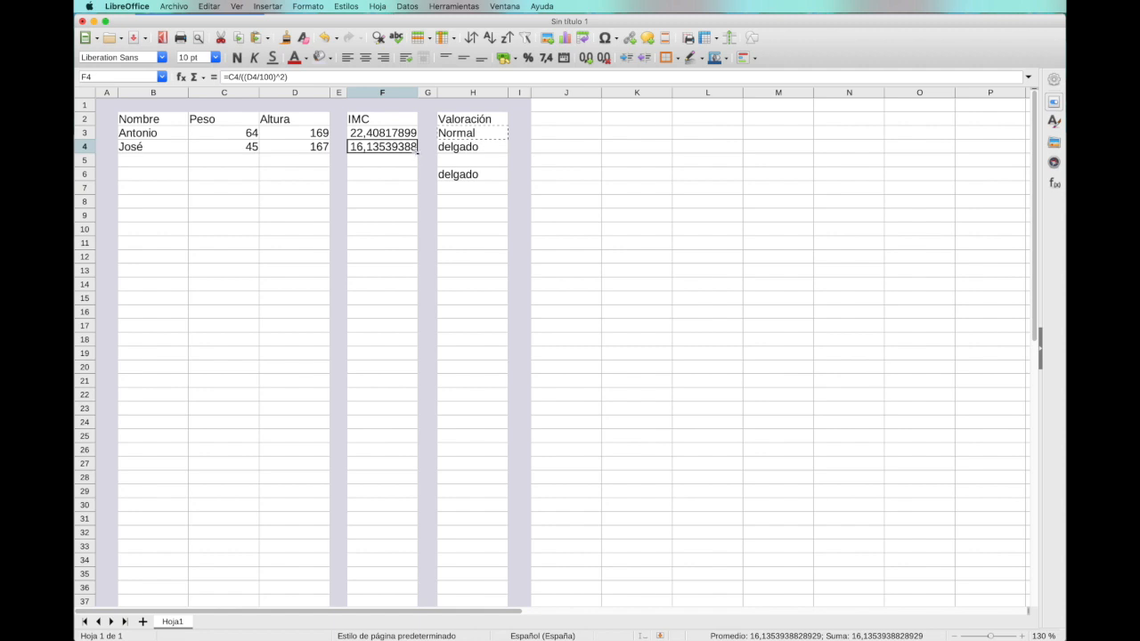
drag(417, 153, 437, 488)
click(409, 149)
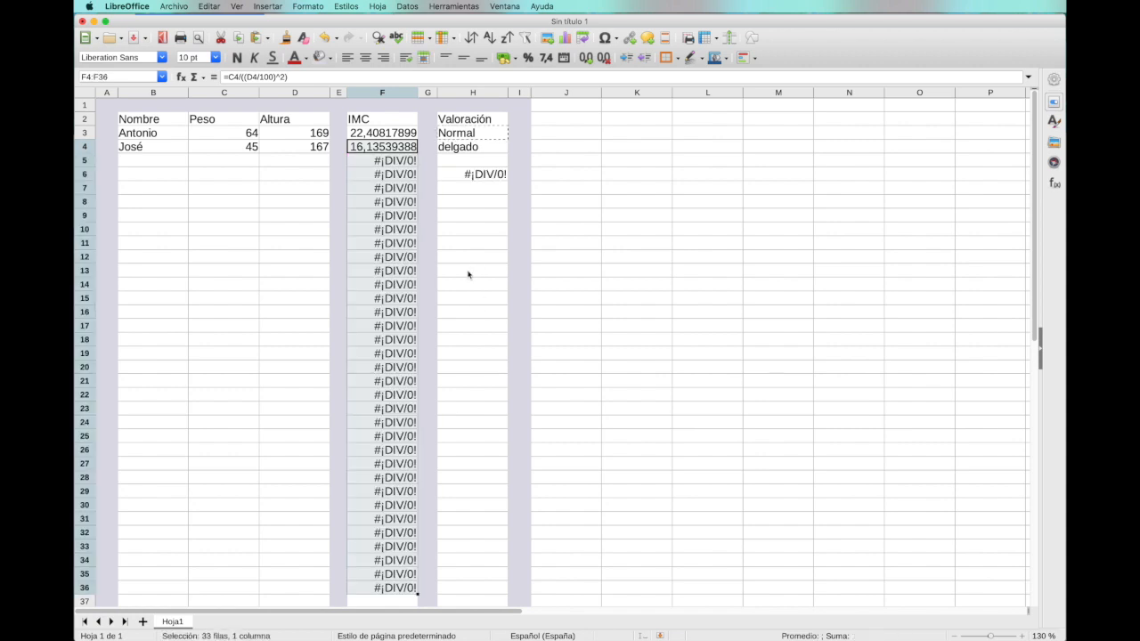
click(372, 150)
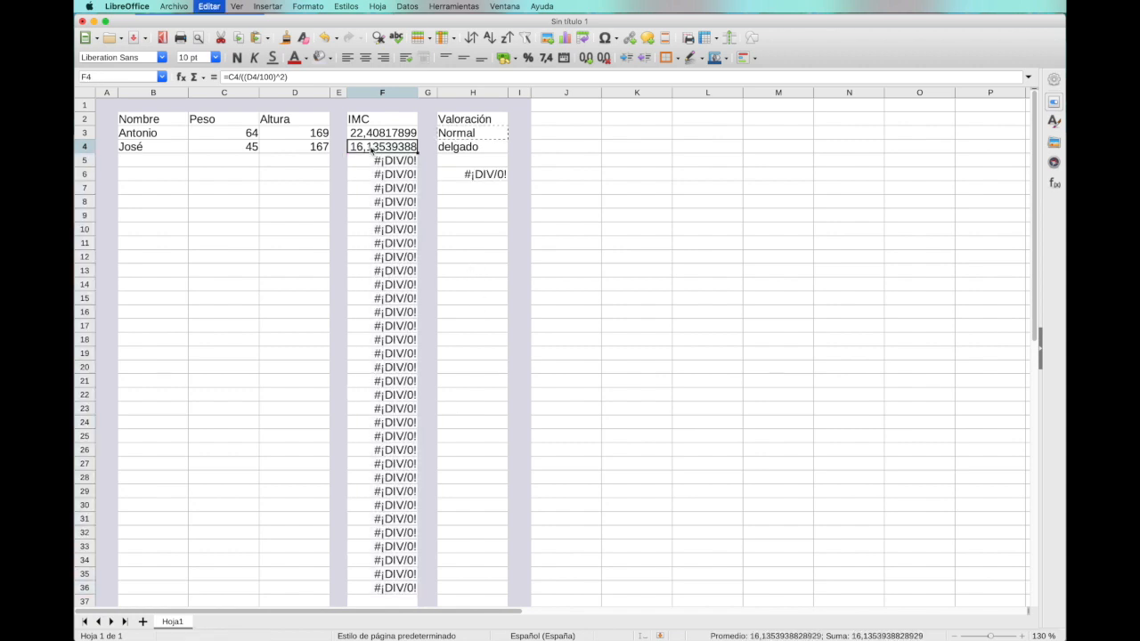
key(super+z)
- Fill the guarded IMC formula from F5 down to F36
click(389, 165)
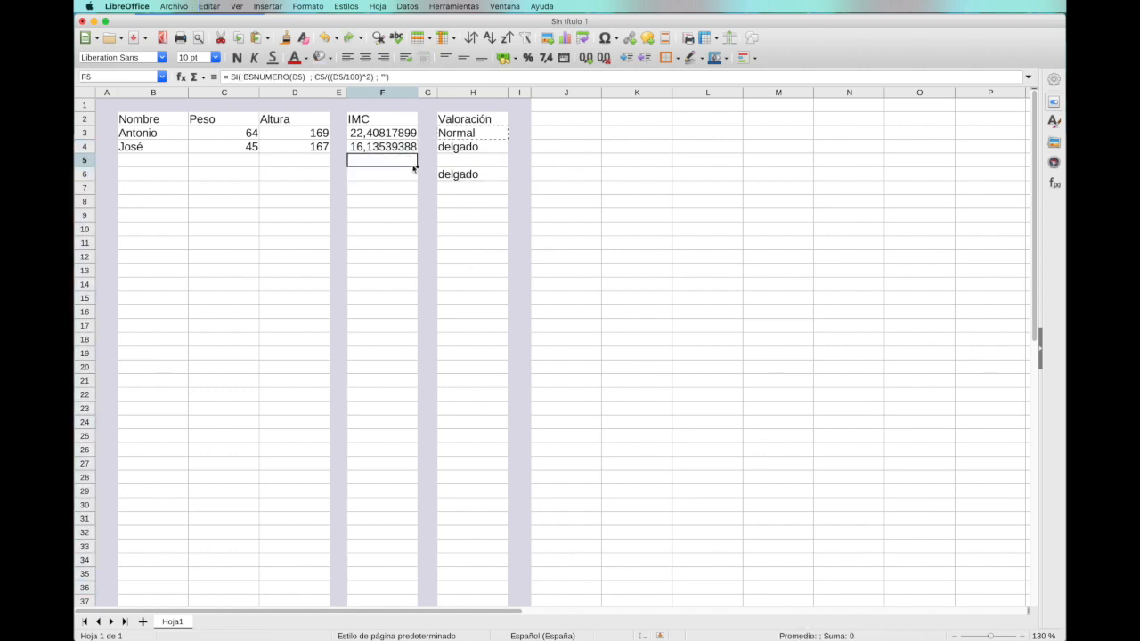
drag(417, 166, 402, 602)
click(402, 165)
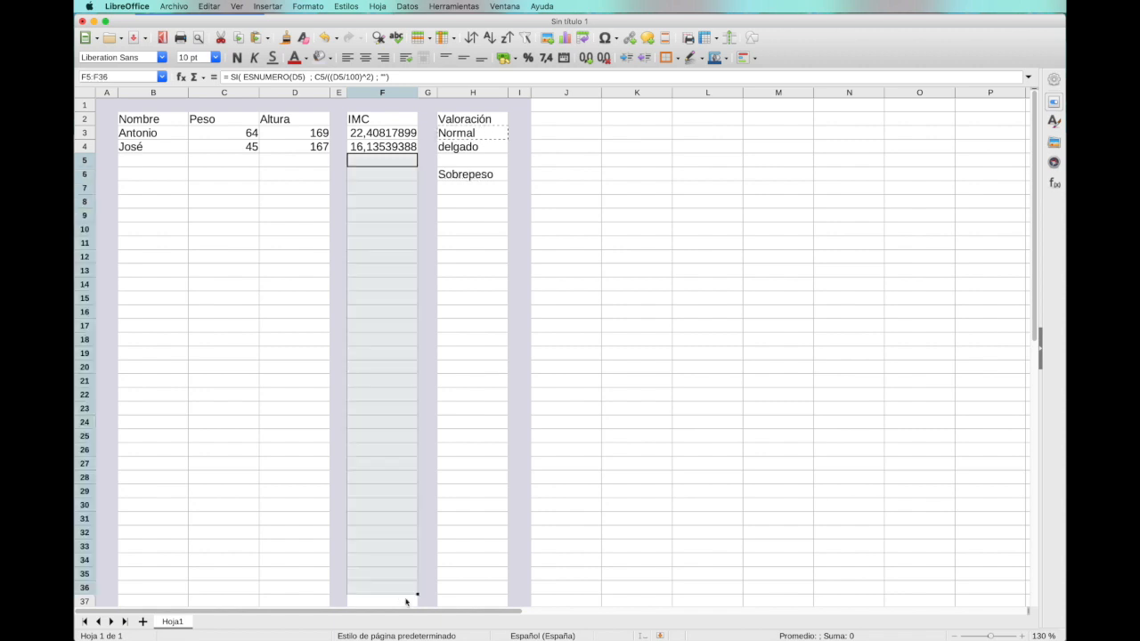
- Fill the guarded rating formula from H4 down to H38, replacing the copy in H6
click(465, 148)
drag(508, 154, 503, 597)
scroll(476, 365, up, 1)
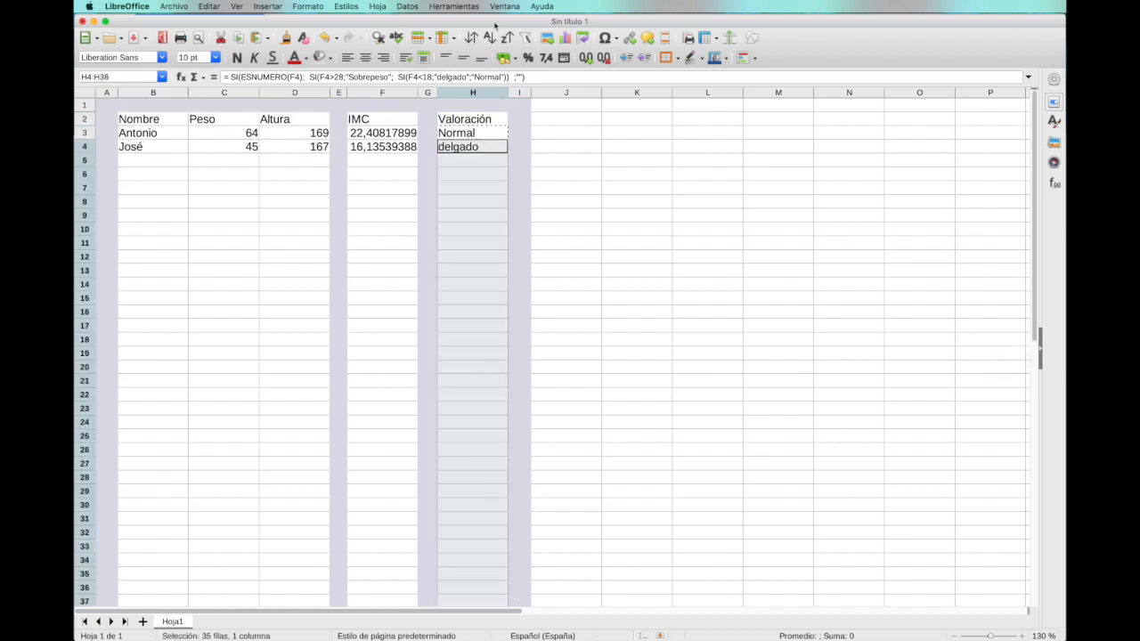
- Fill the guarded rating formula from H4 up into H3
click(493, 151)
drag(507, 153, 503, 133)
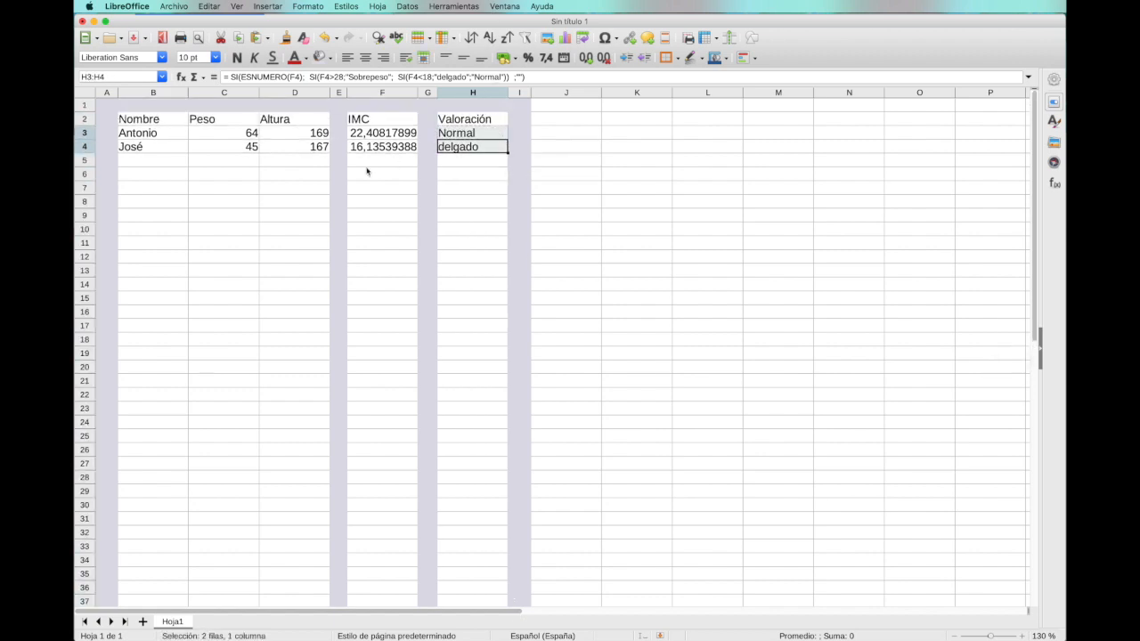
click(219, 163)
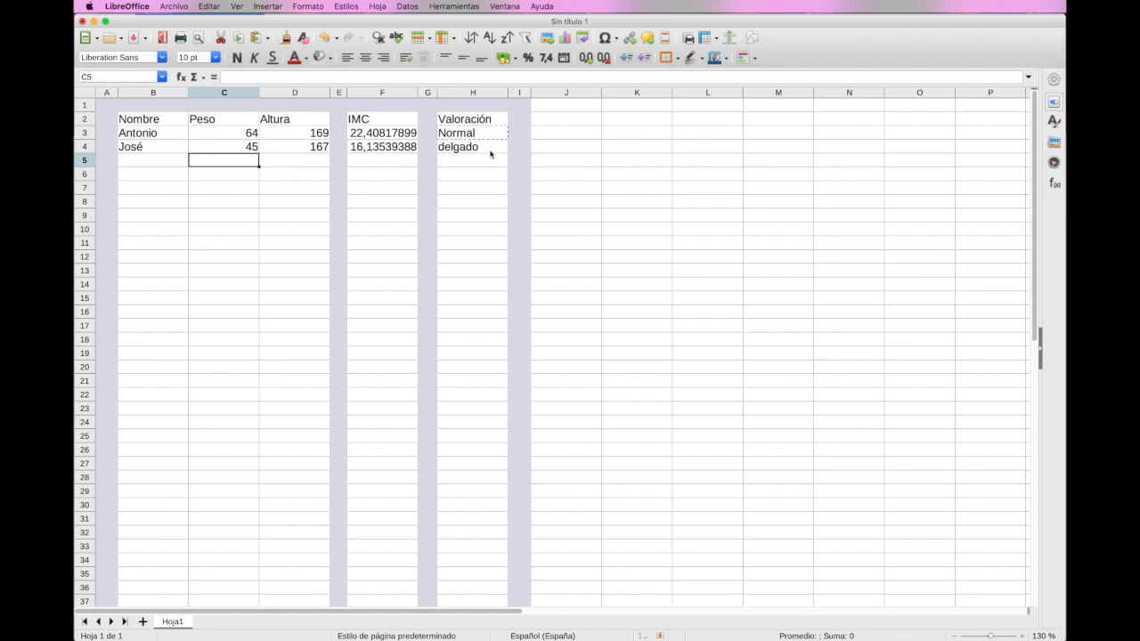
- Start saving a copy of the spreadsheet as "Cálculo IMC" in Excel 2007-365 (.xlsx) format
click(174, 7)
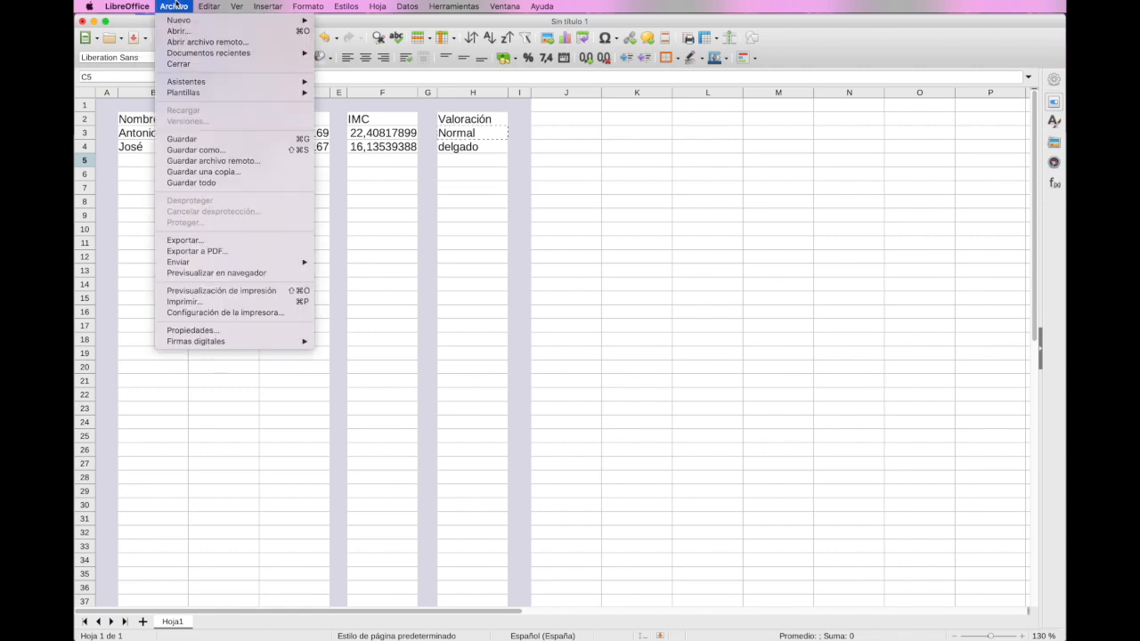
click(210, 153)
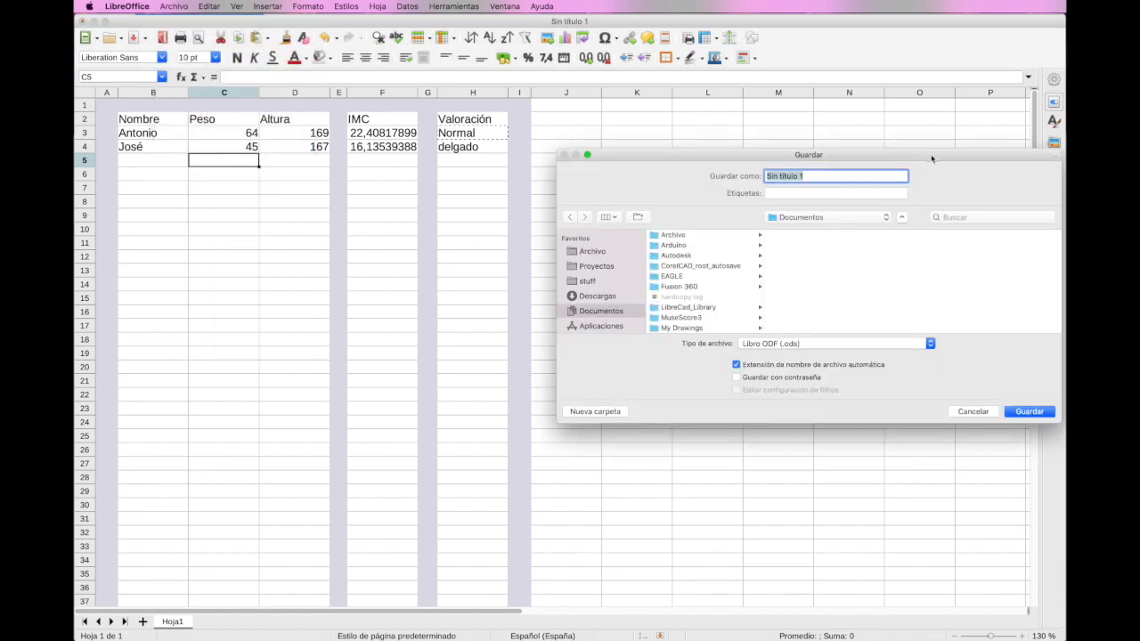
drag(933, 159, 730, 133)
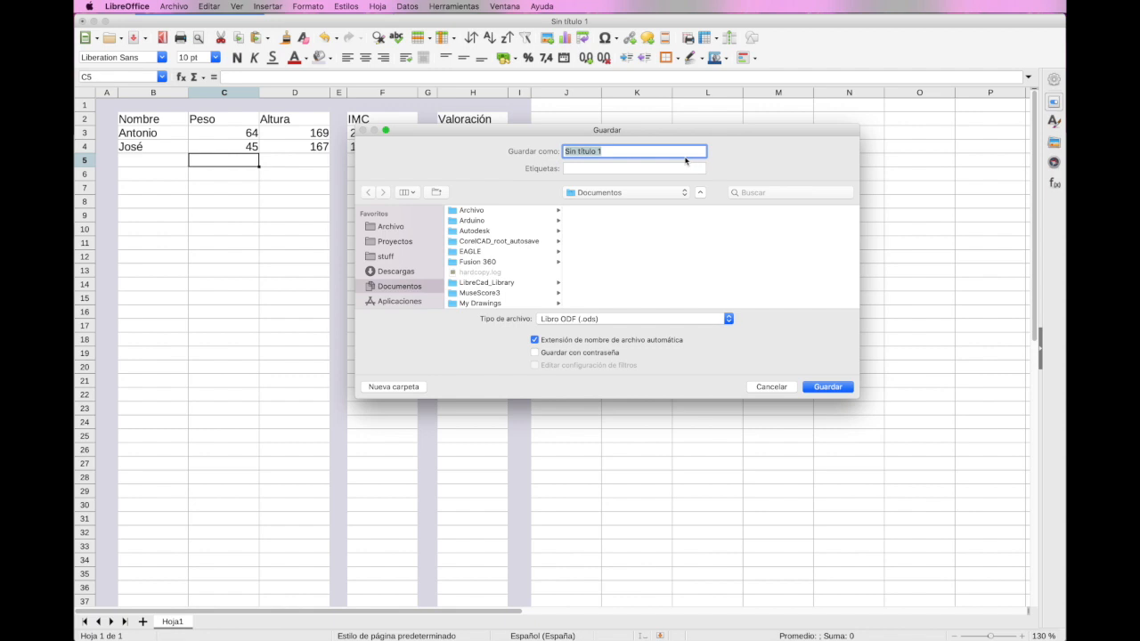
text(Cálculo)
text(IMC)
click(727, 319)
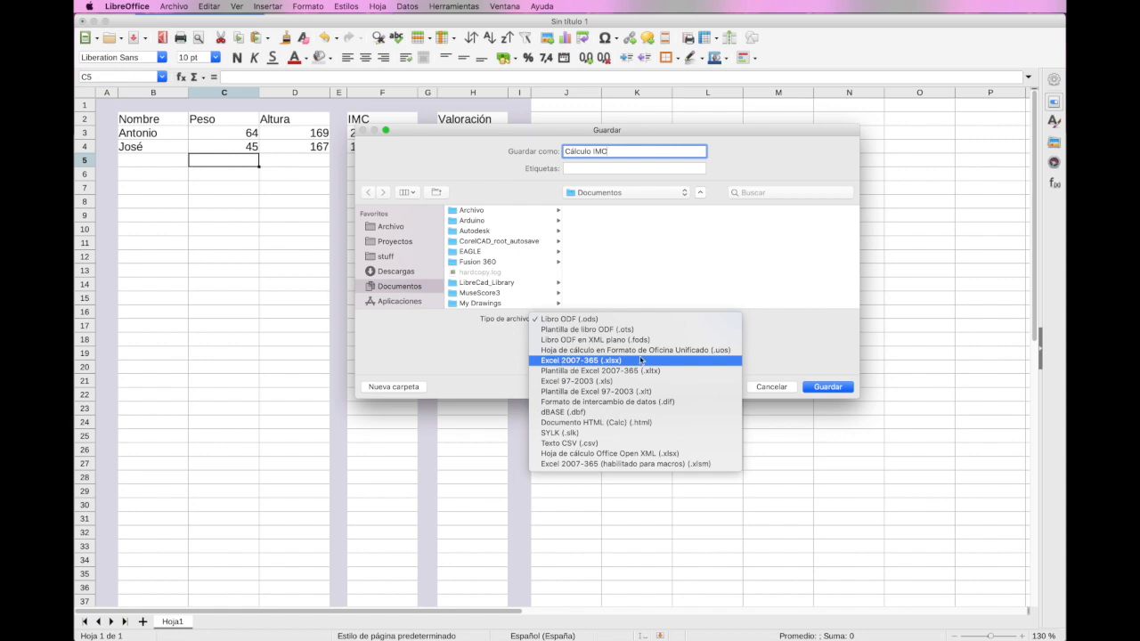
click(575, 361)
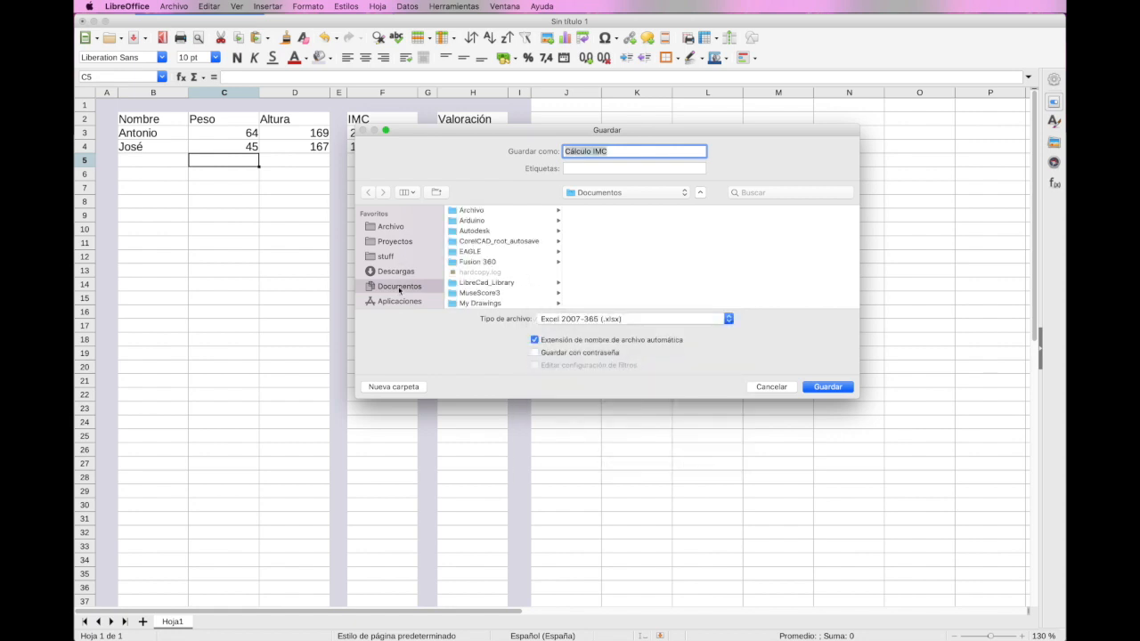
- Save the file in the Archivo > Tecnología > TSEAS folder, keeping the Excel 2007-365 format
click(386, 228)
scroll(468, 267, down, 5)
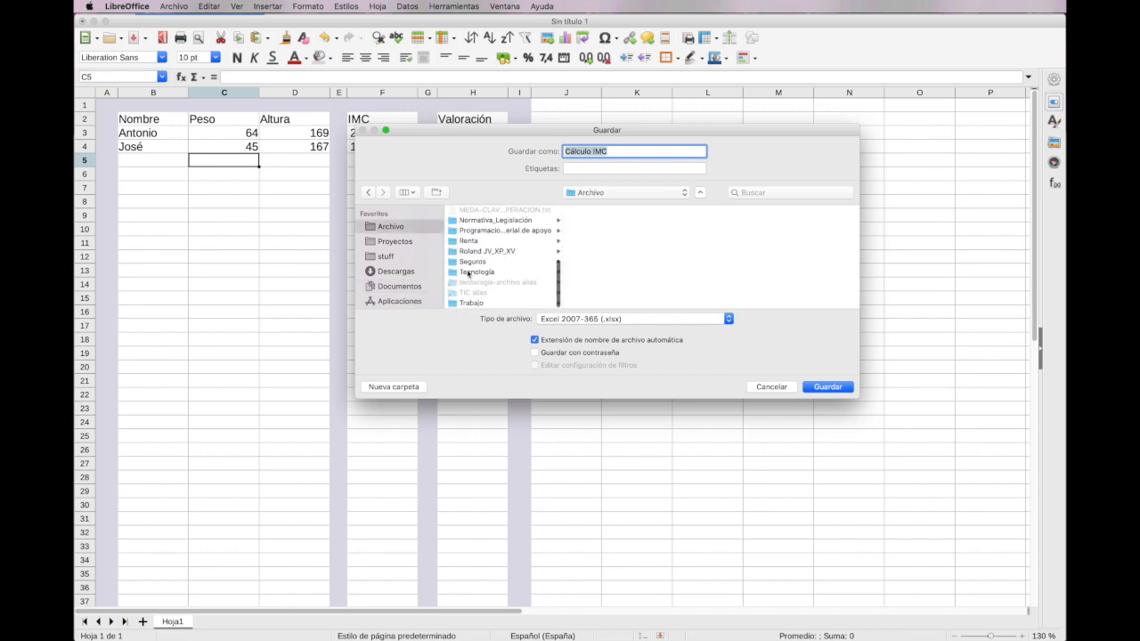
click(473, 273)
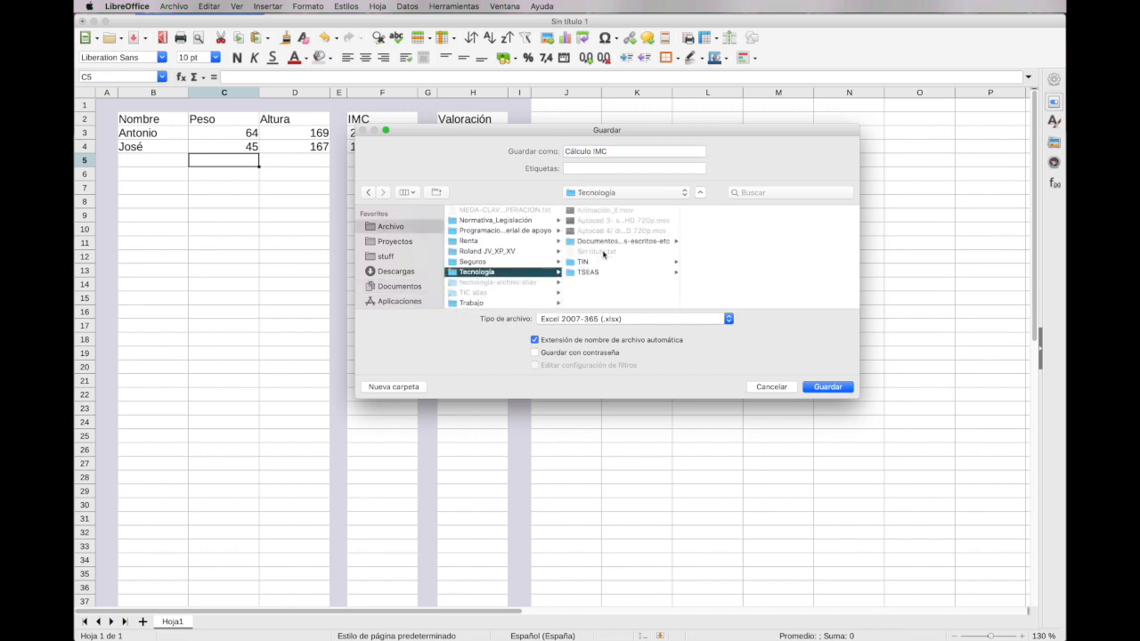
click(588, 273)
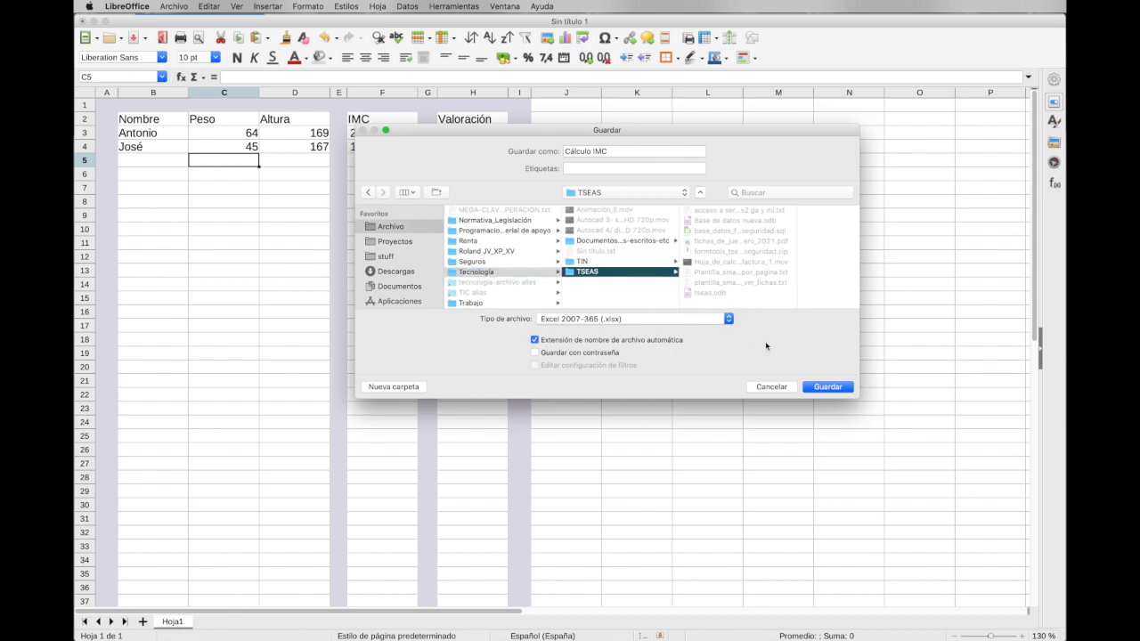
click(836, 388)
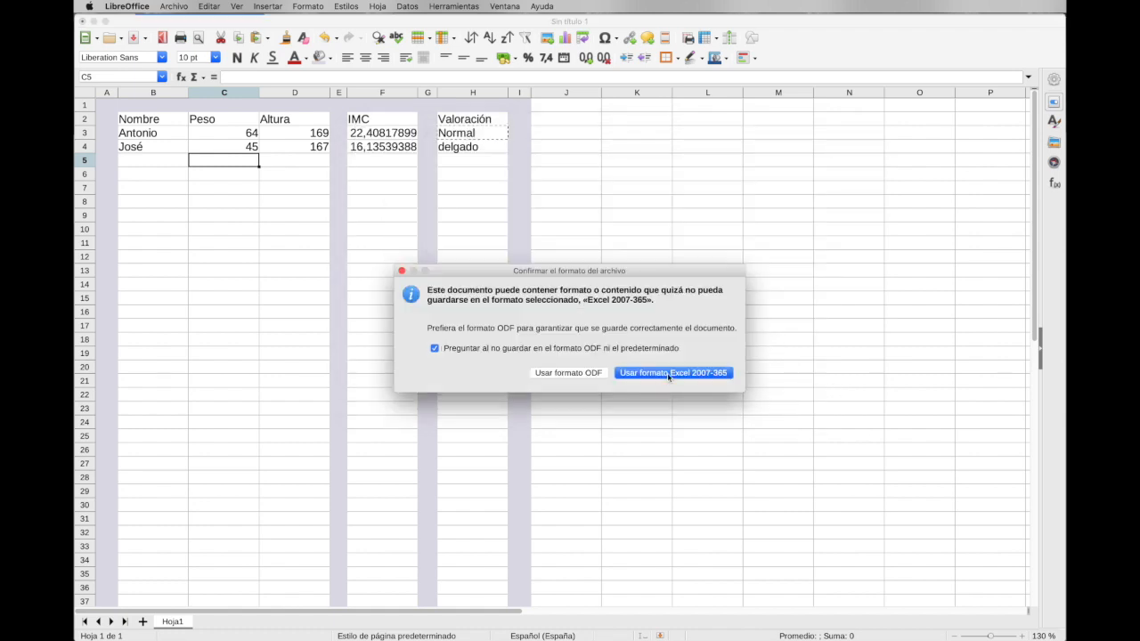
click(671, 374)
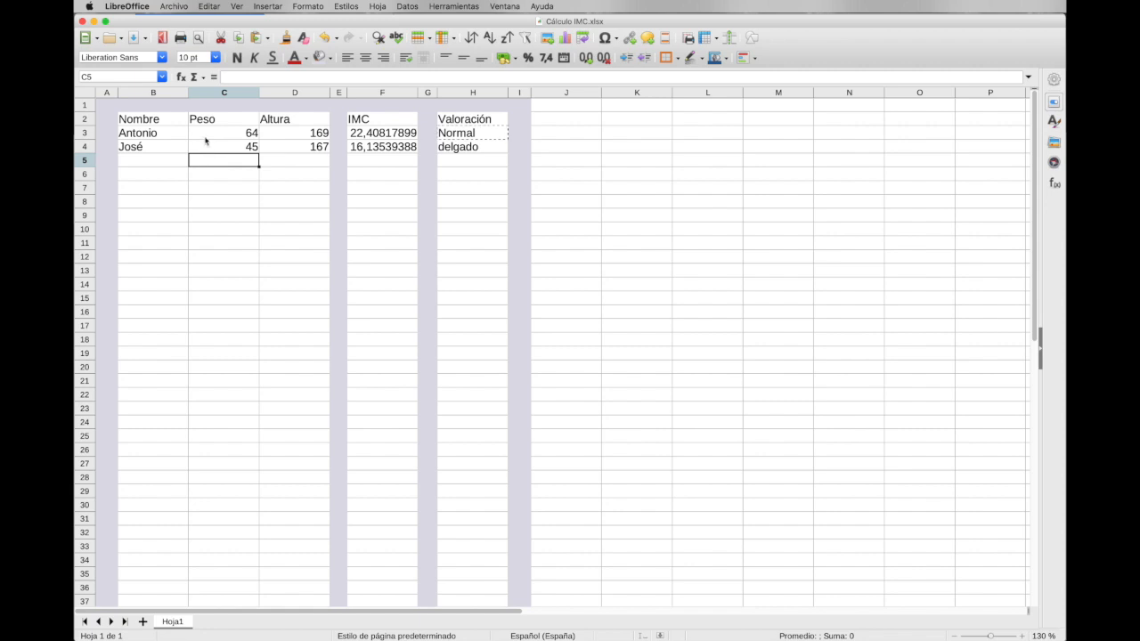
- Switch to Firefox and look at the Google Sheets home page and the tseas folder in Google Drive
key(super+Tab)
key(super+Tab)
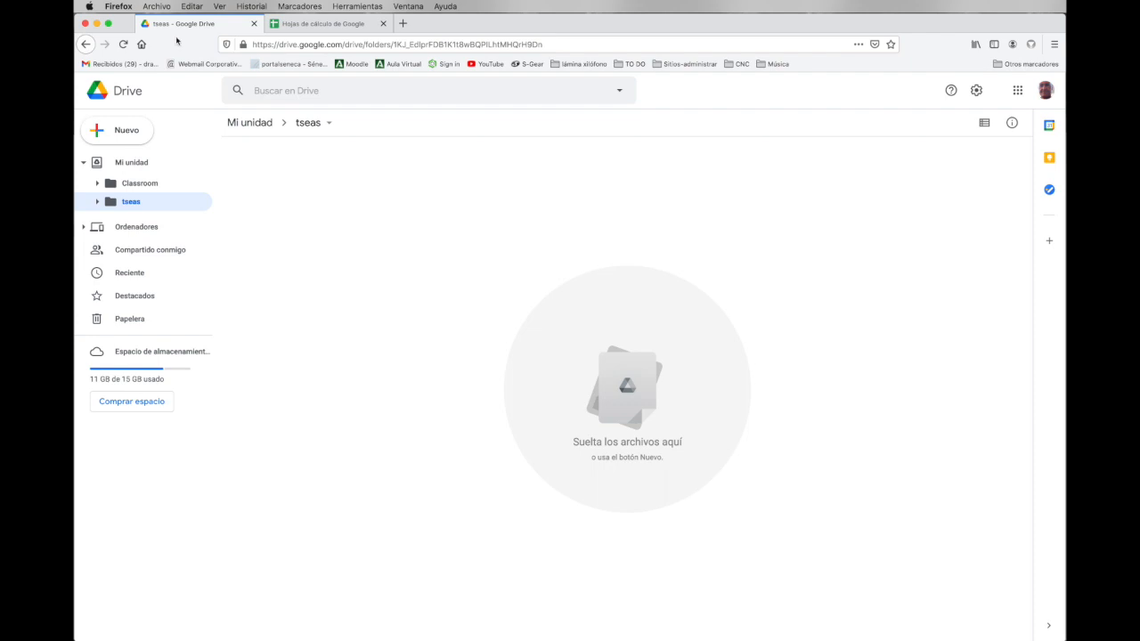
click(285, 25)
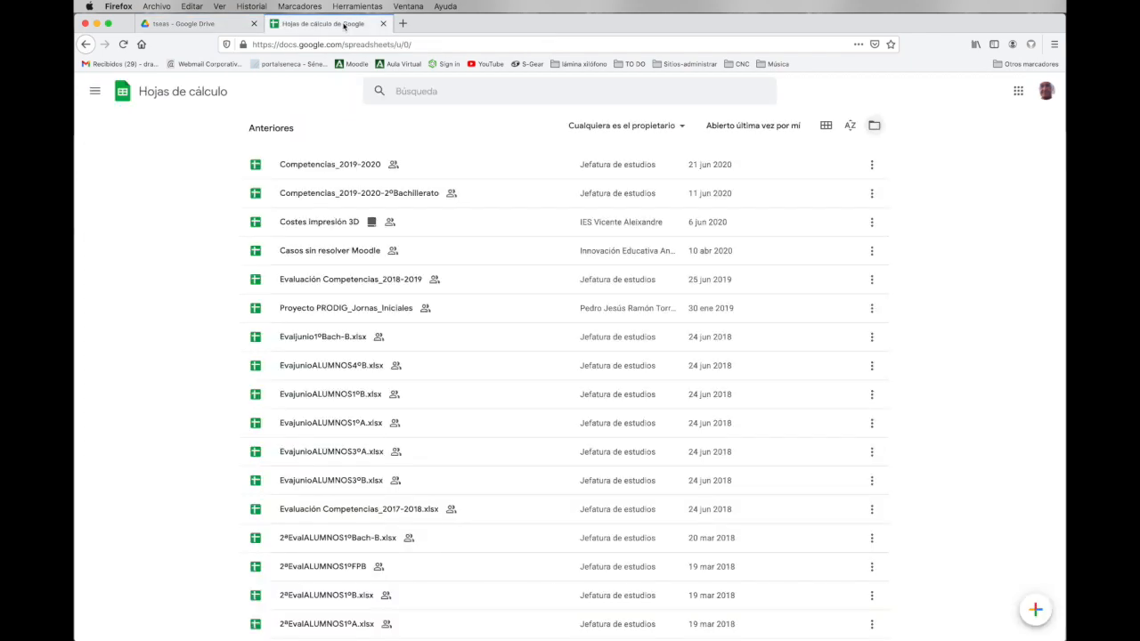
click(185, 24)
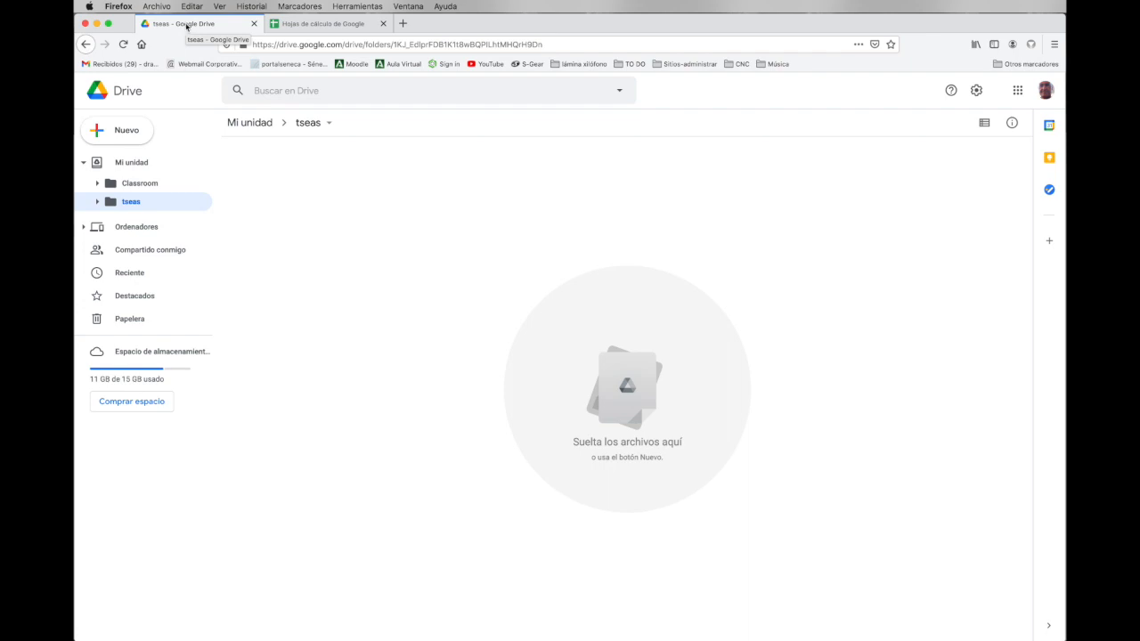
- Switch to Finder, close the two extra windows and upload Cálculo IMC.xlsx from TSEAS to the tseas Drive folder
key(super+Tab)
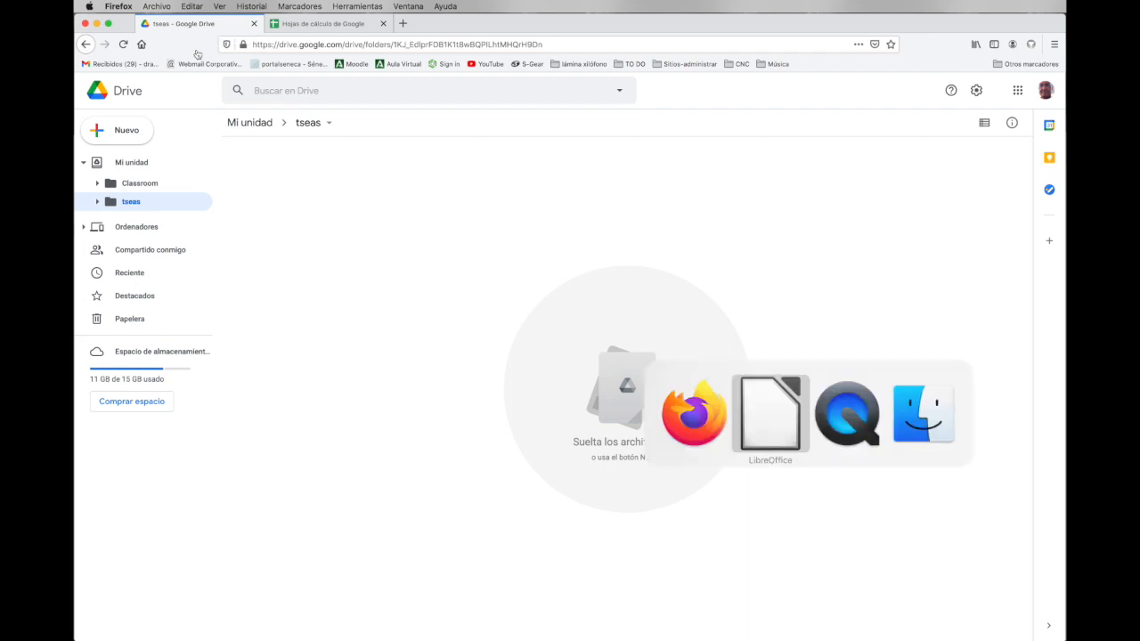
key(super+Tab)
key(super+Tab)
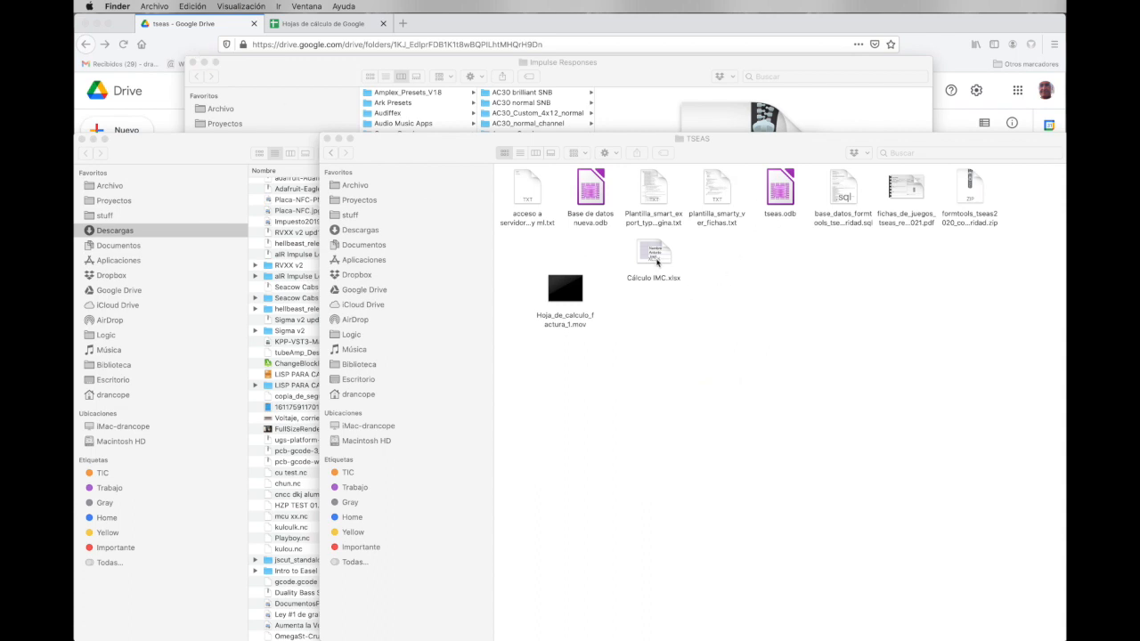
drag(653, 141, 657, 155)
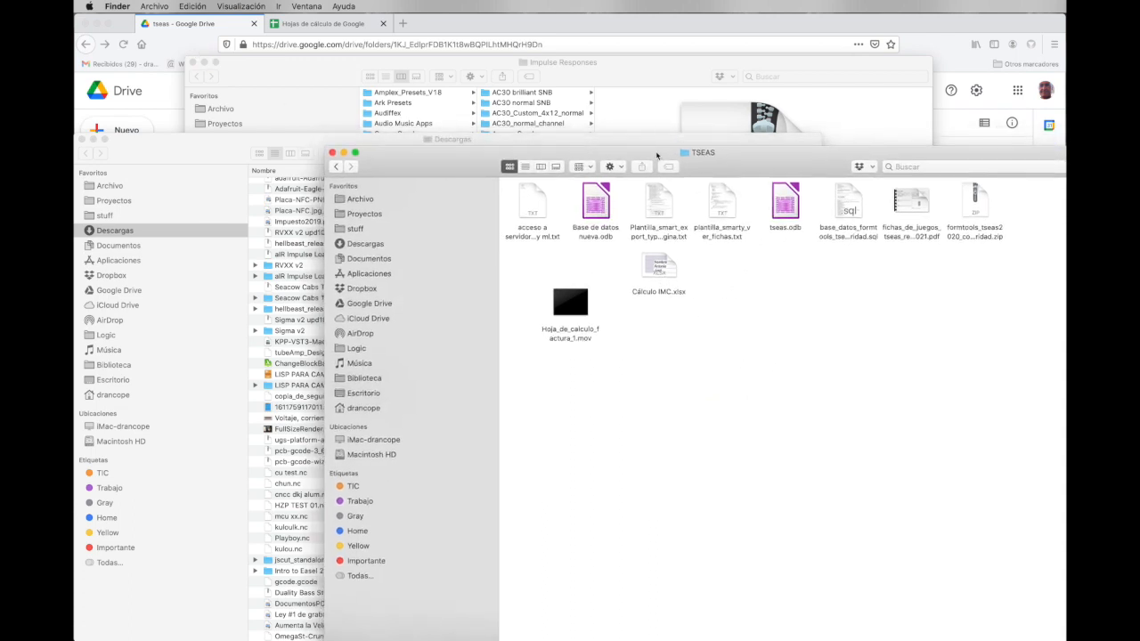
click(80, 139)
click(191, 62)
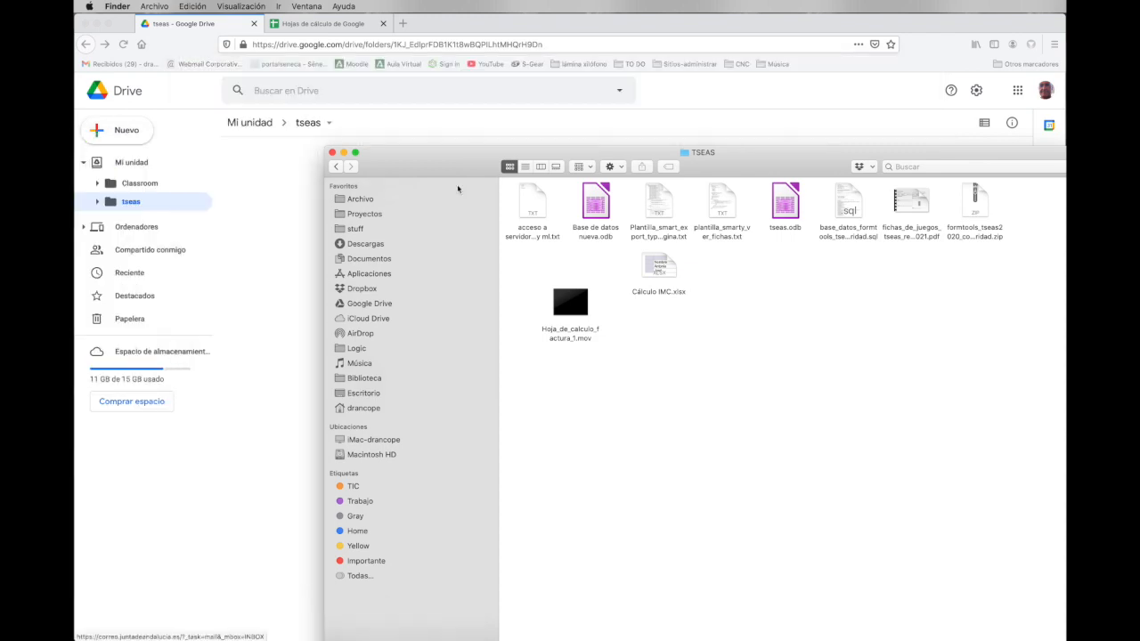
drag(567, 153, 488, 372)
drag(581, 485, 654, 311)
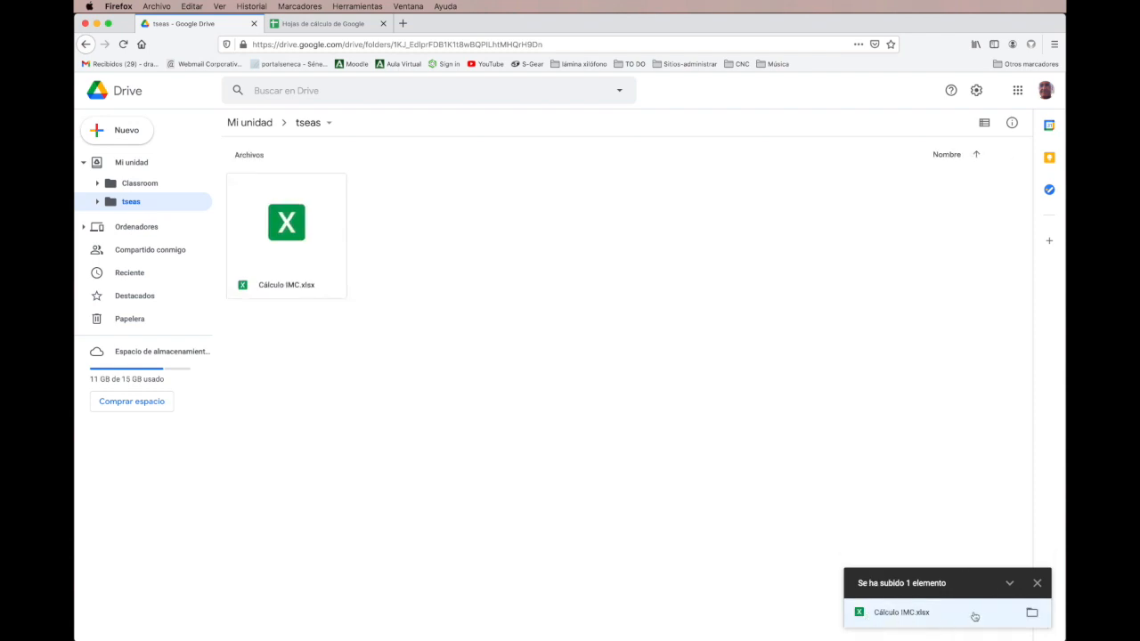
- Upload Cálculo IMC.xlsx from Finder through the Google Sheets file opener
click(317, 25)
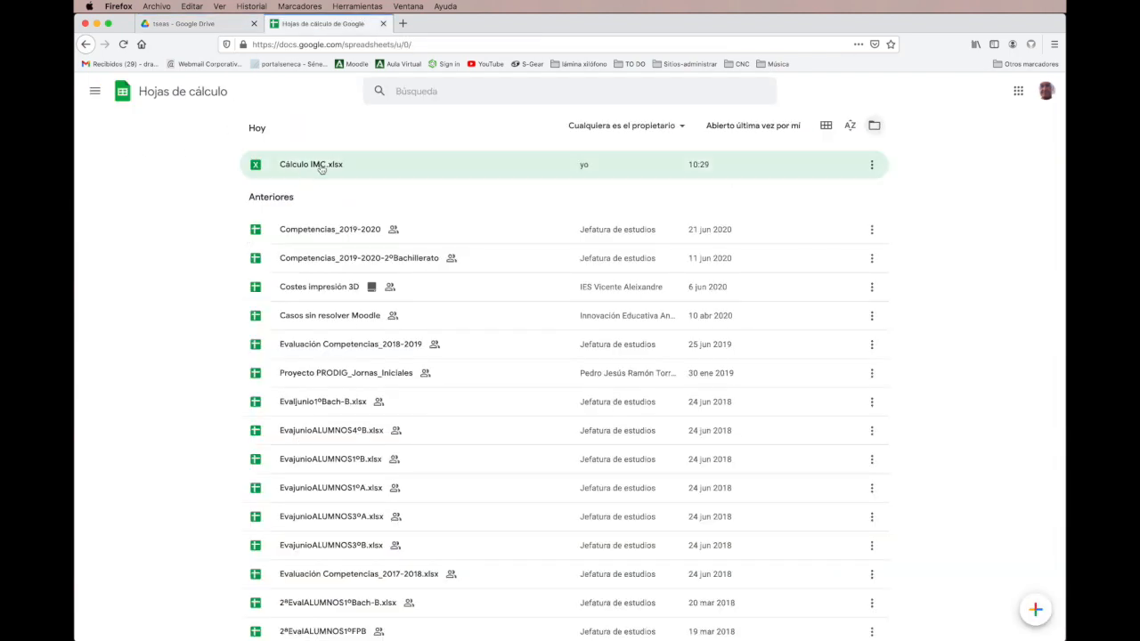
click(874, 127)
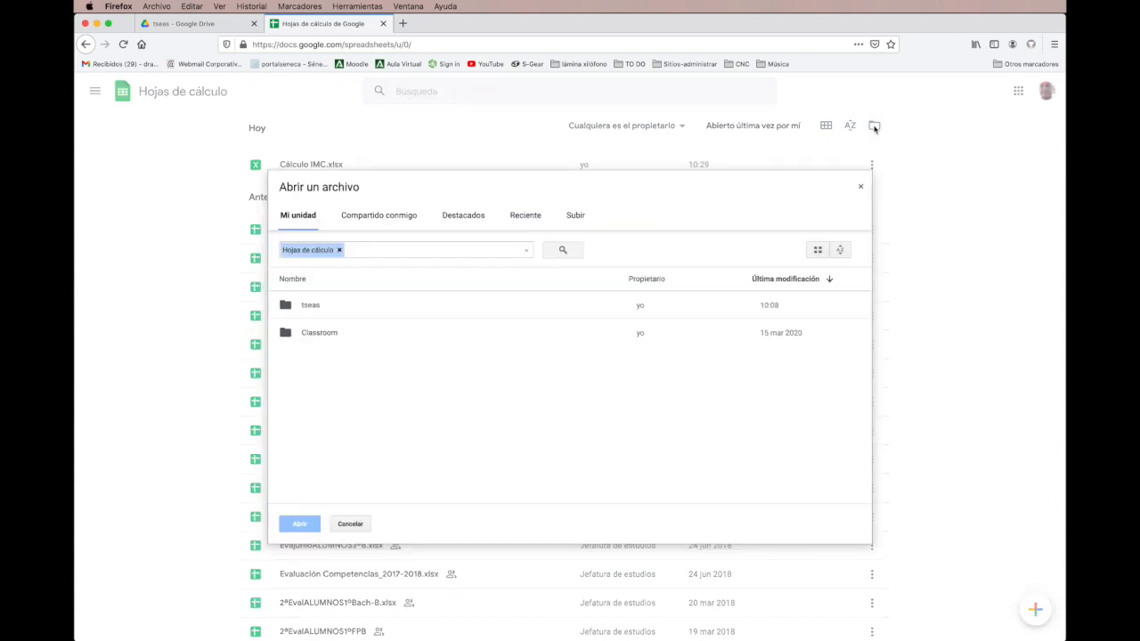
click(577, 218)
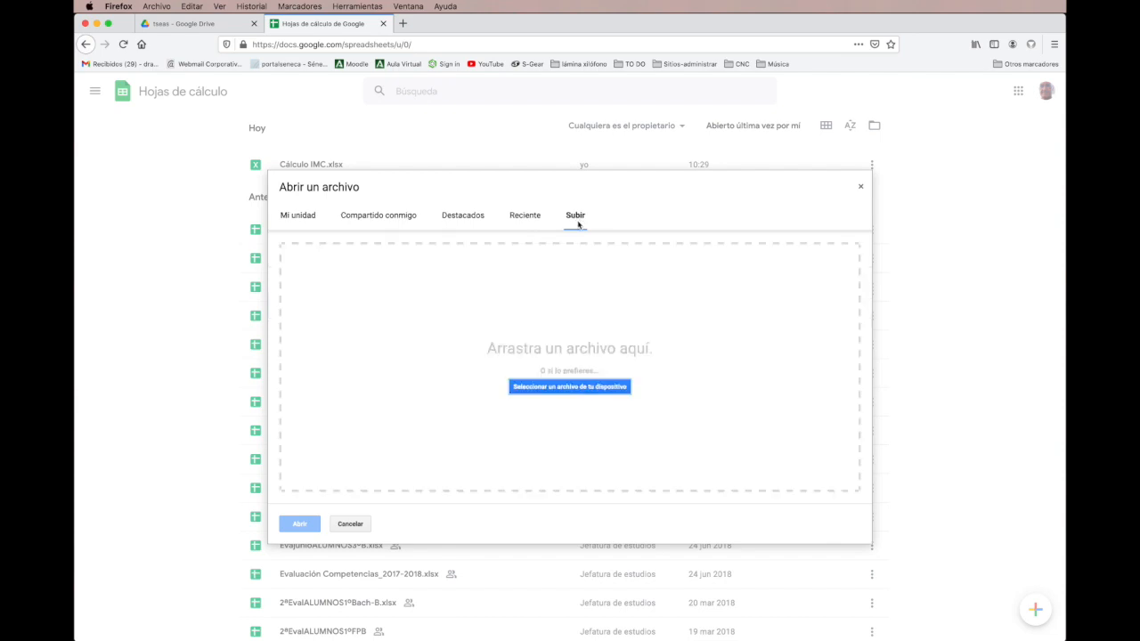
key(super+Tab)
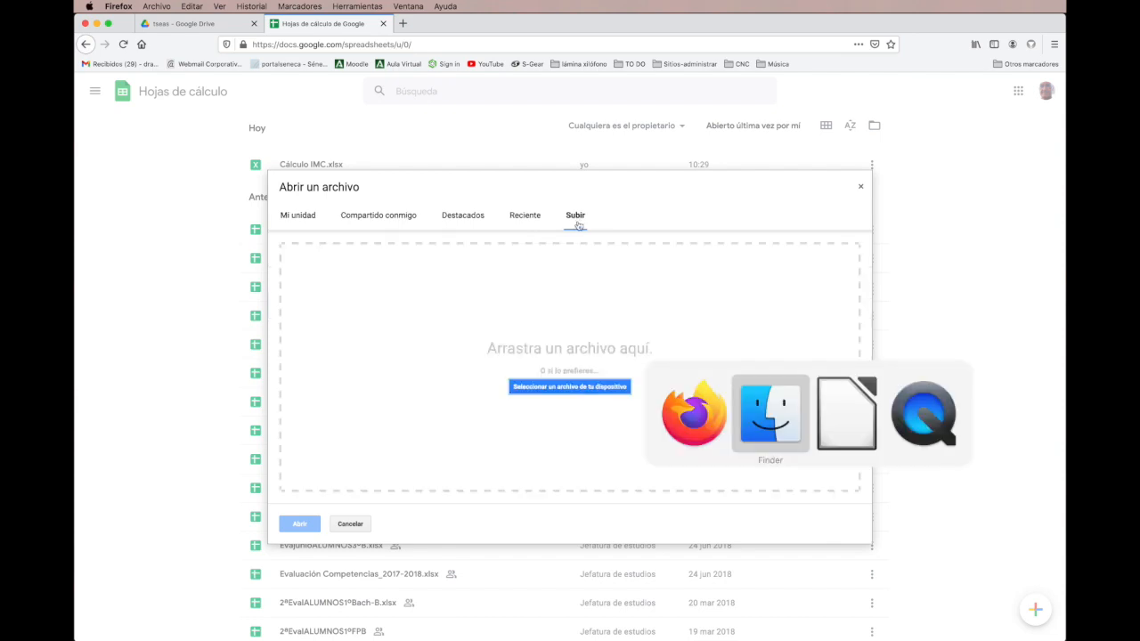
drag(580, 489, 603, 315)
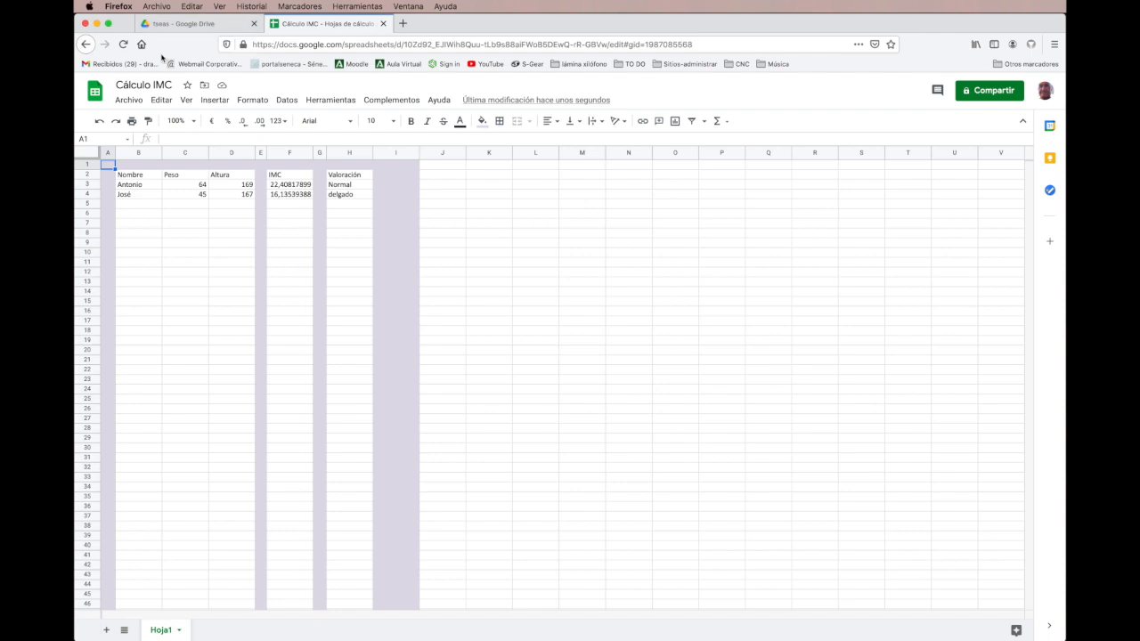
- Return to the Google Sheets home page and compare its file list with the tseas Drive folder
click(94, 91)
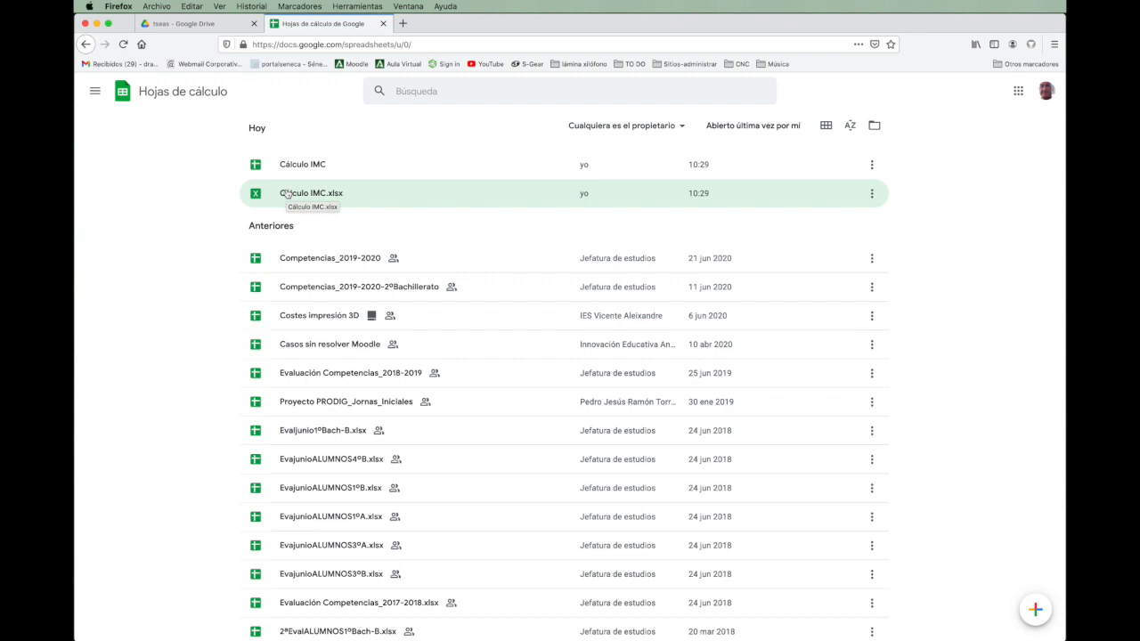
click(186, 27)
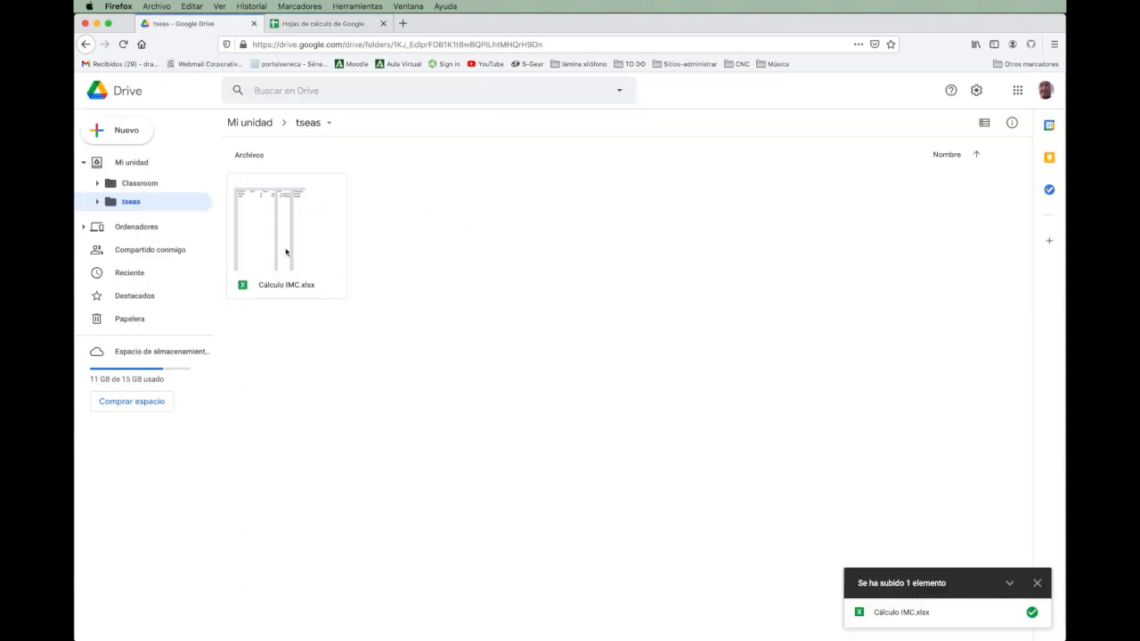
click(341, 25)
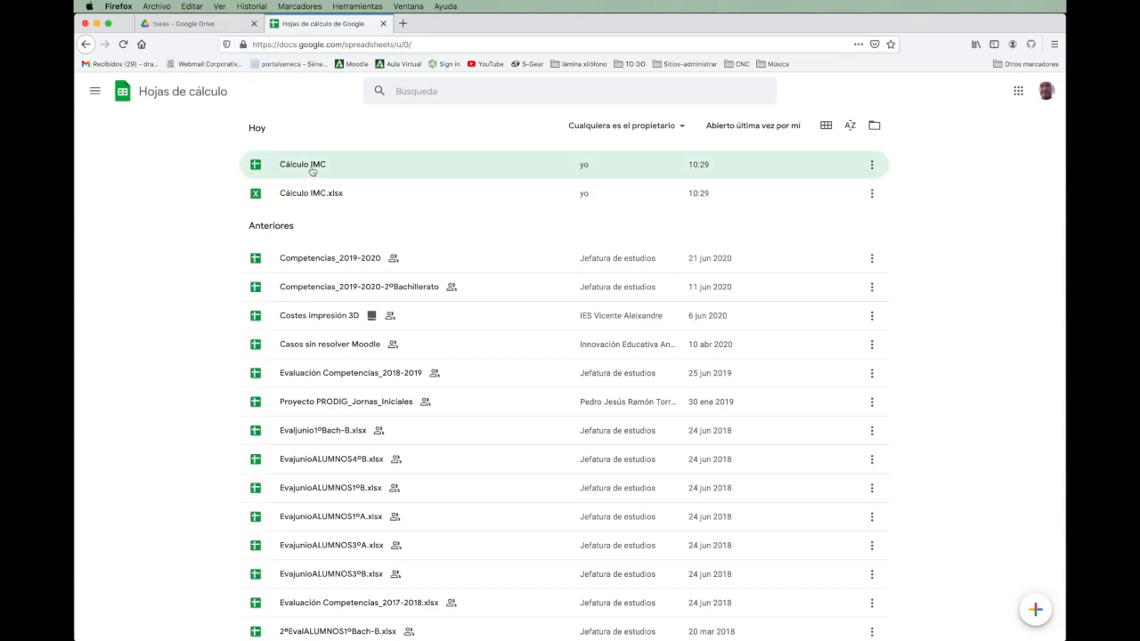
click(194, 27)
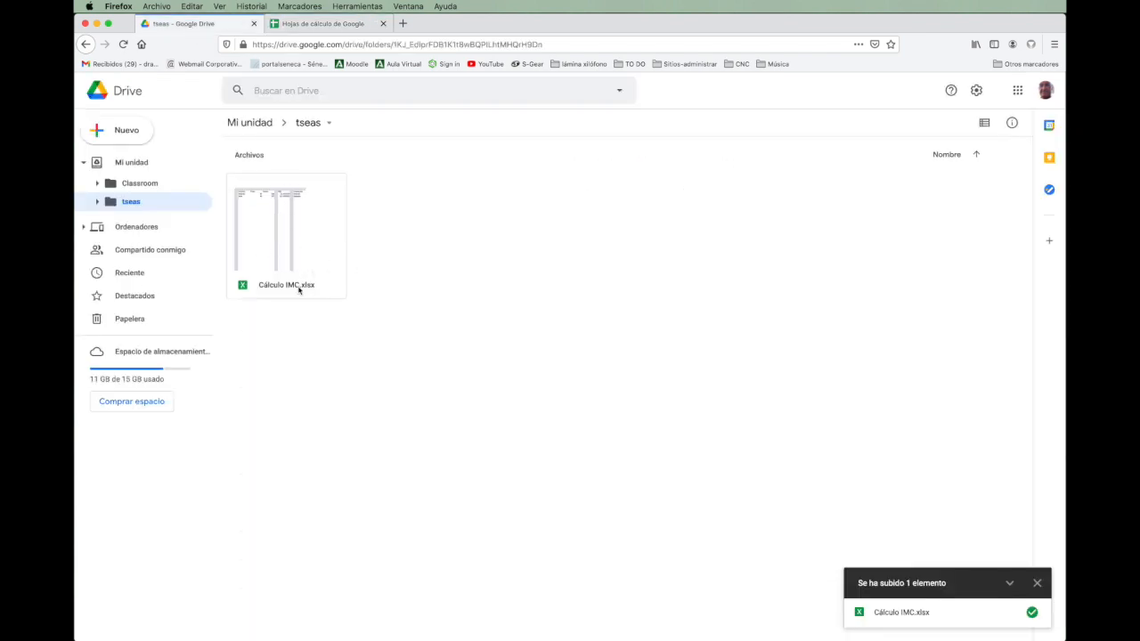
click(321, 25)
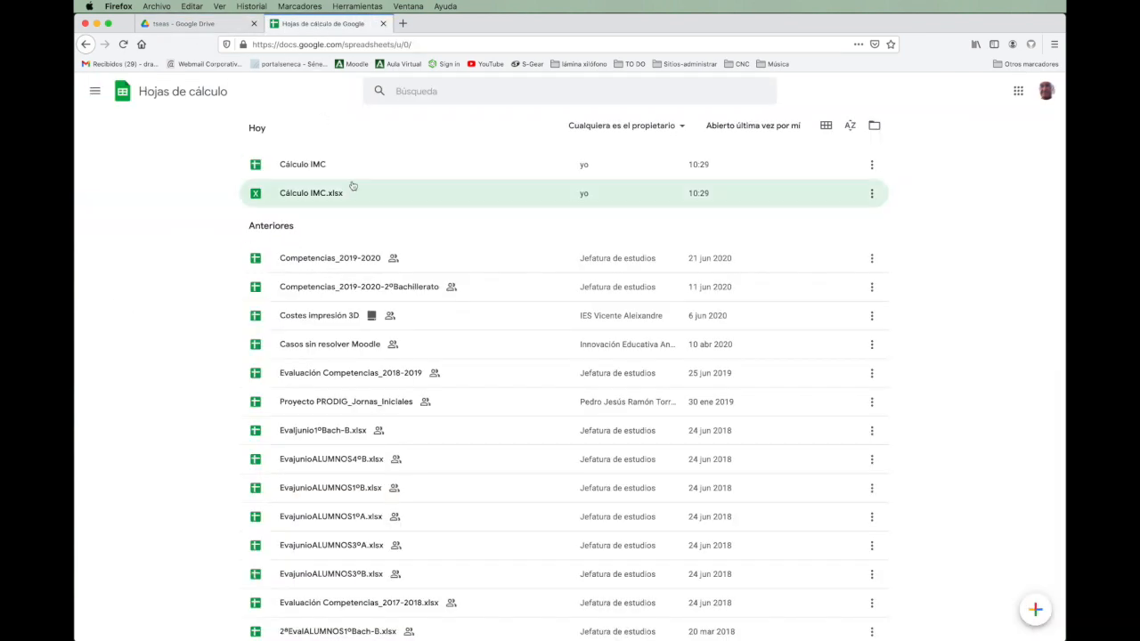
- Open Cálculo IMC.xlsx in Google Sheets, save it as a Google spreadsheet, and return to the tseas Drive folder
click(314, 195)
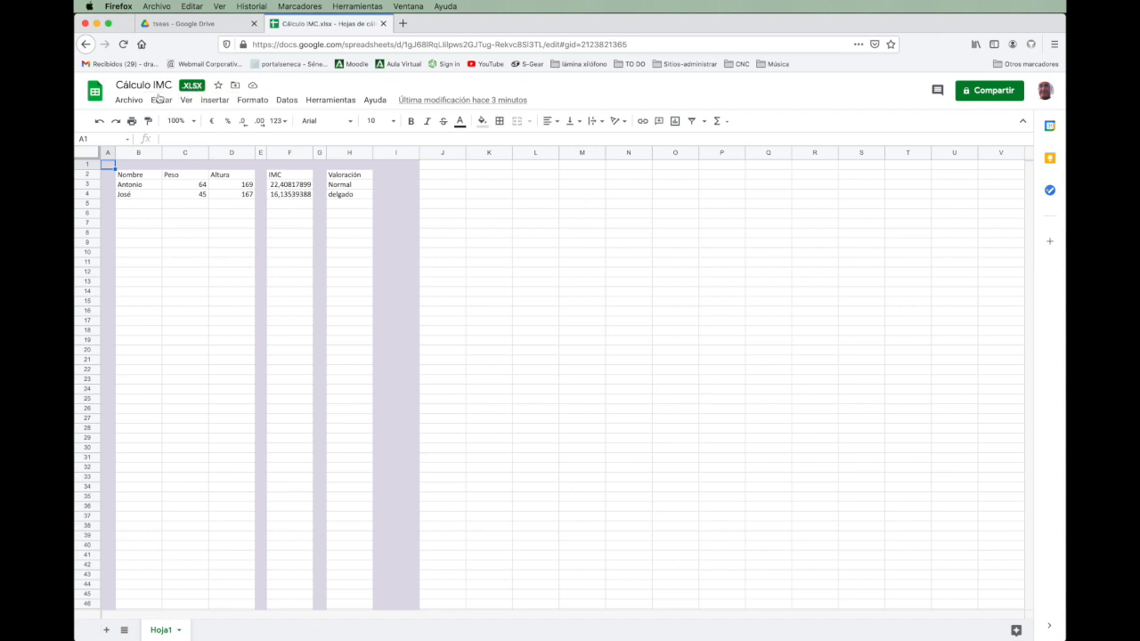
click(129, 101)
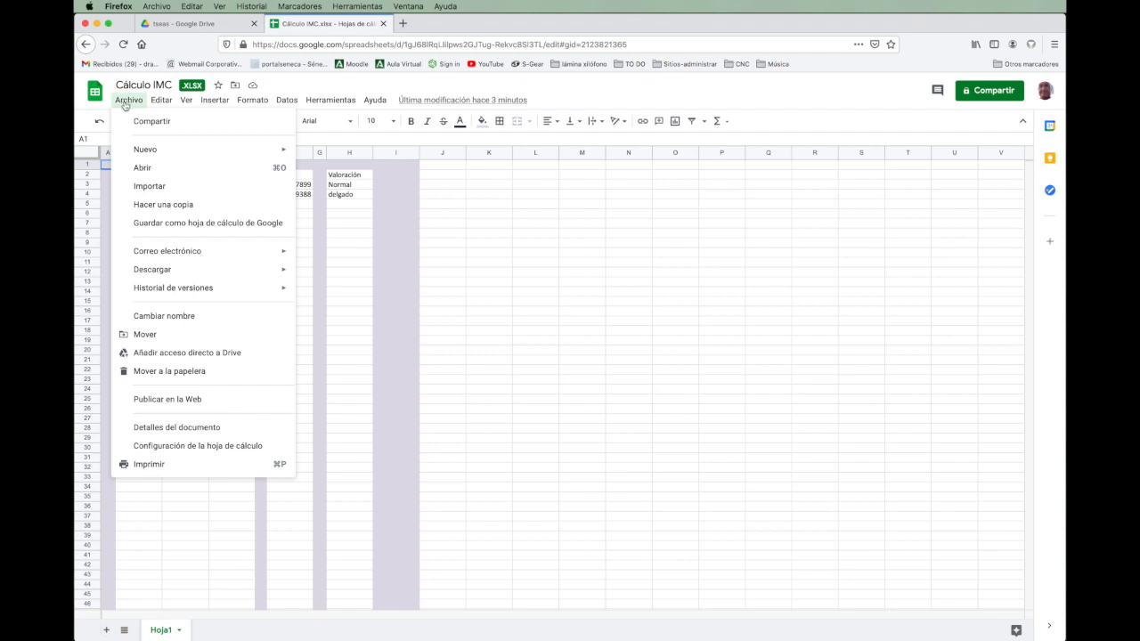
click(223, 224)
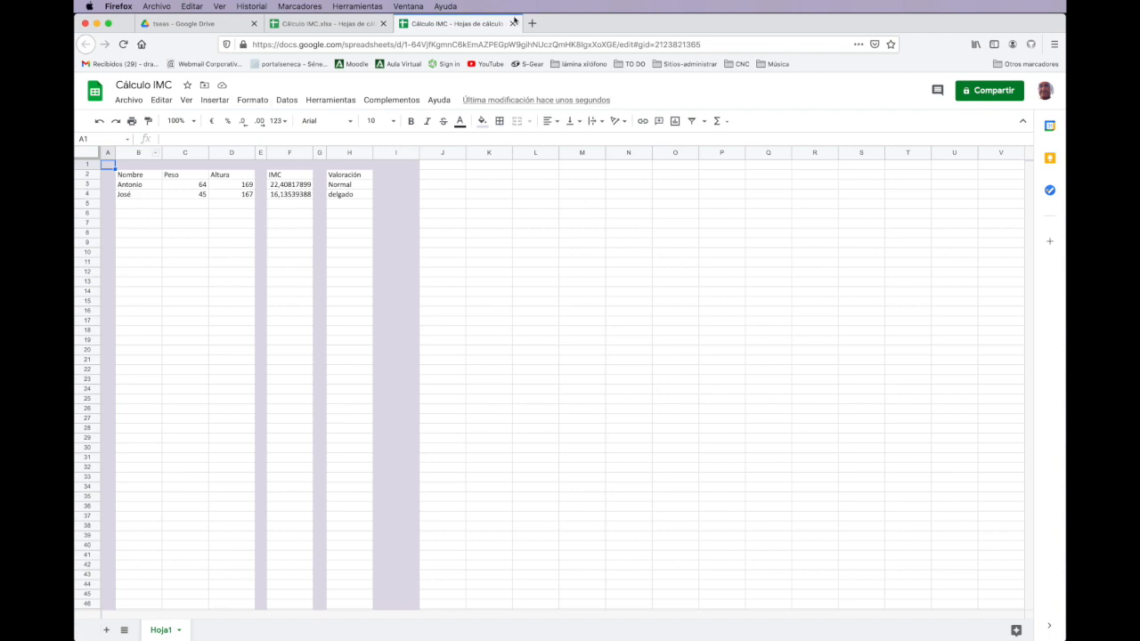
click(513, 24)
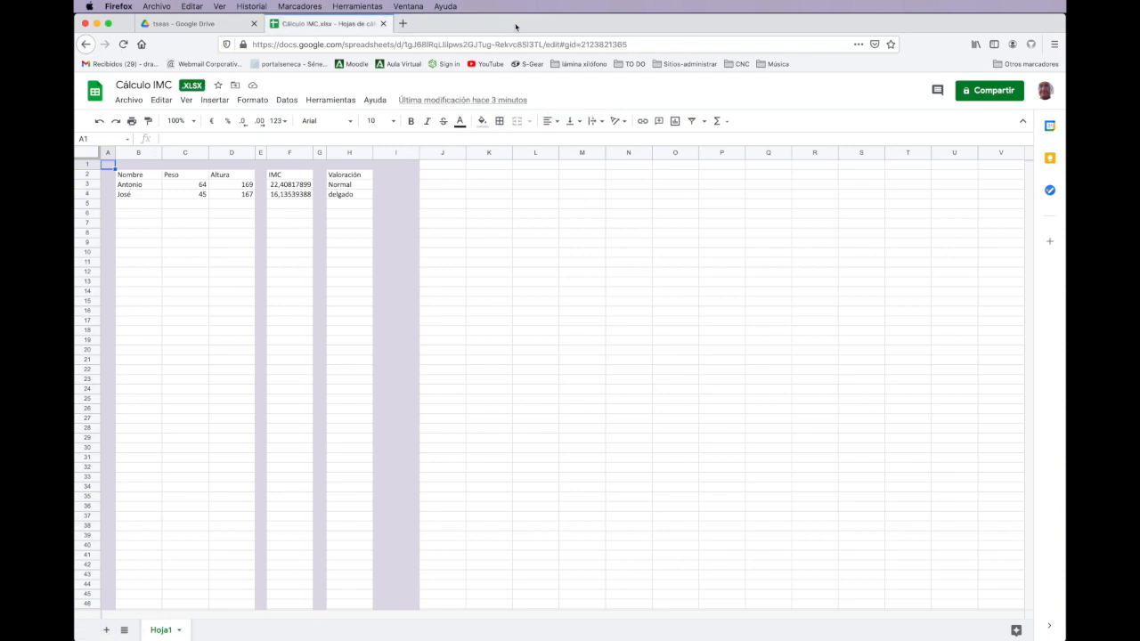
click(185, 24)
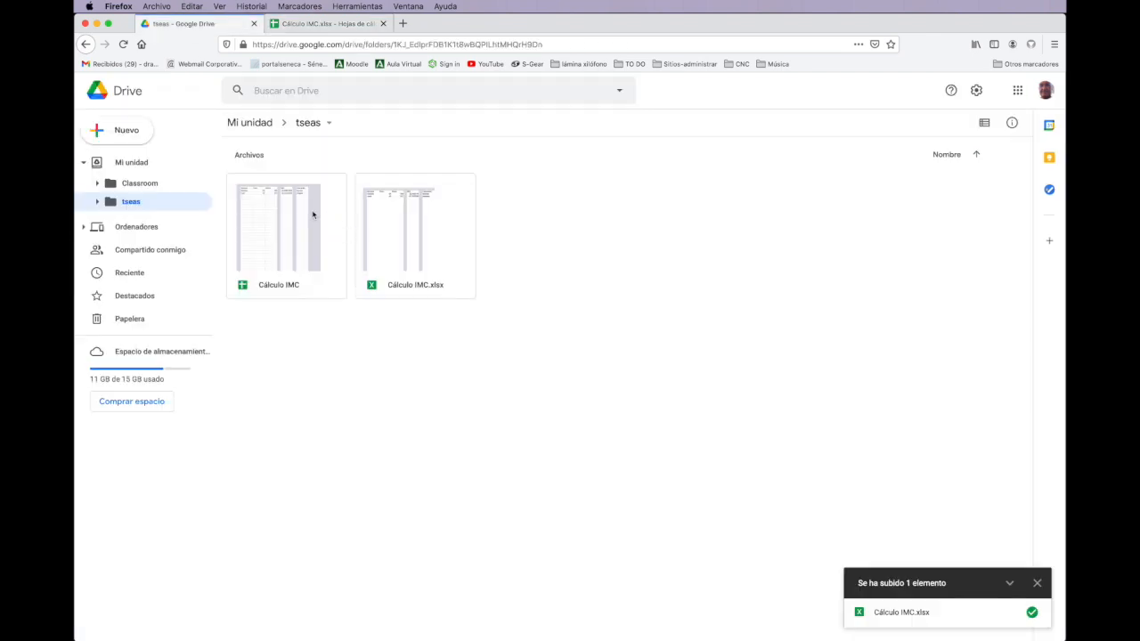
- Go from Drive through Google Sheets to Google Forms, create a blank form and title it "Cálculo del IMC"
click(126, 131)
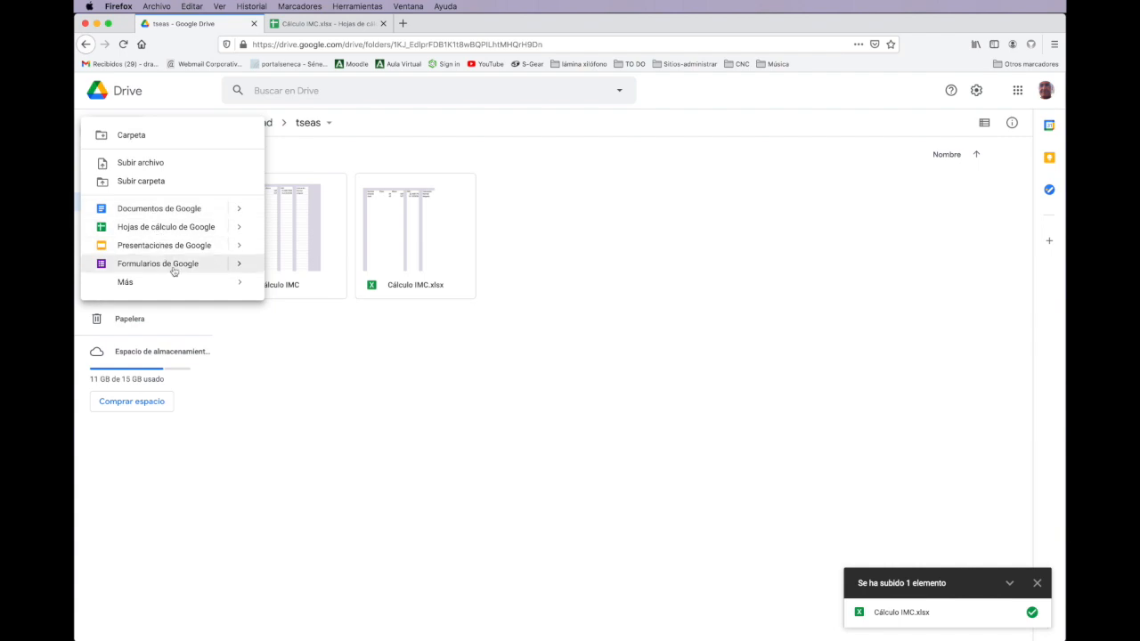
click(465, 412)
click(330, 23)
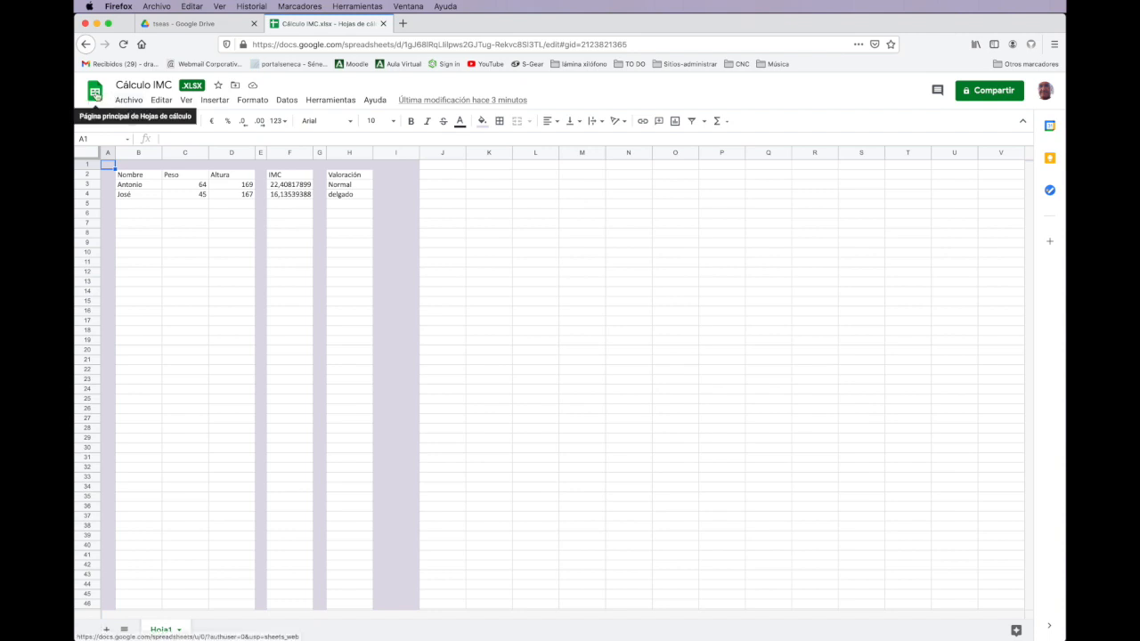
click(105, 93)
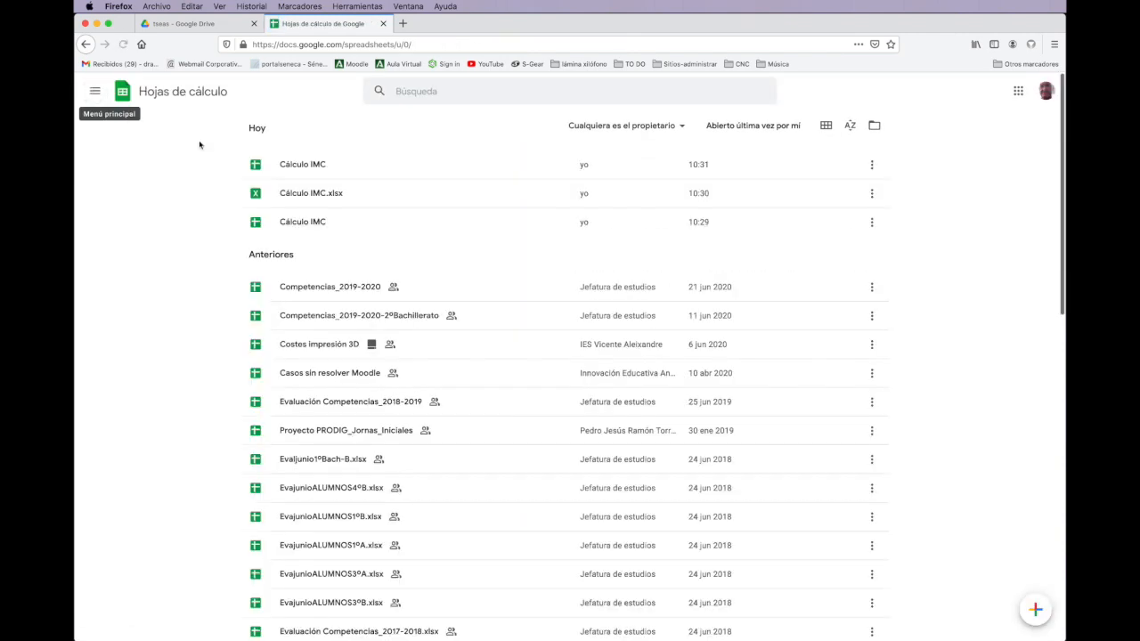
click(95, 89)
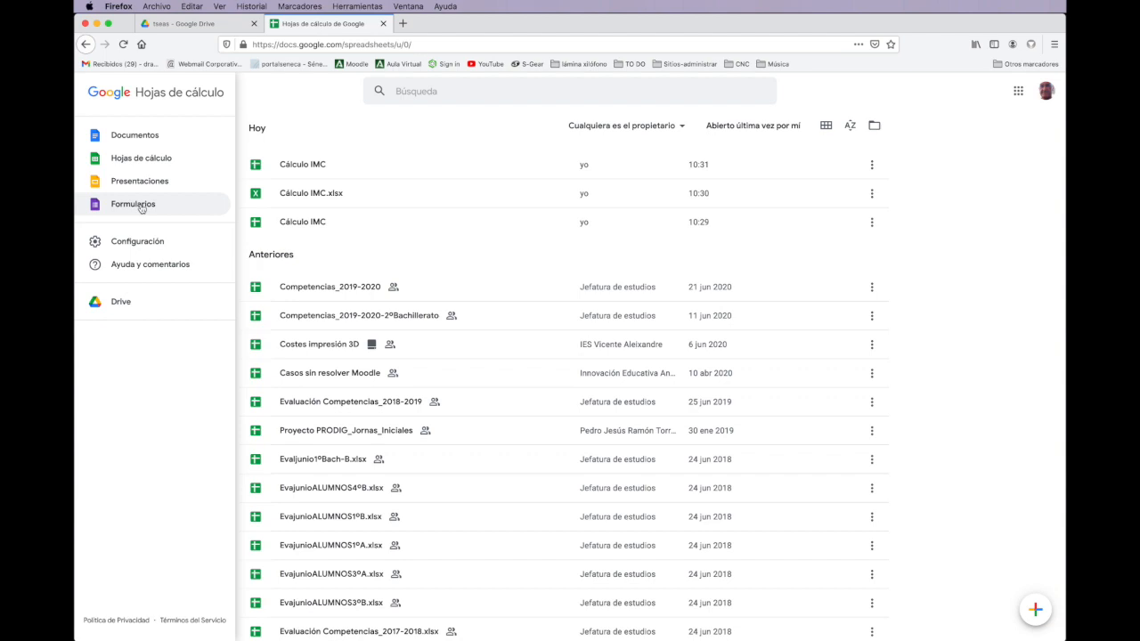
click(141, 208)
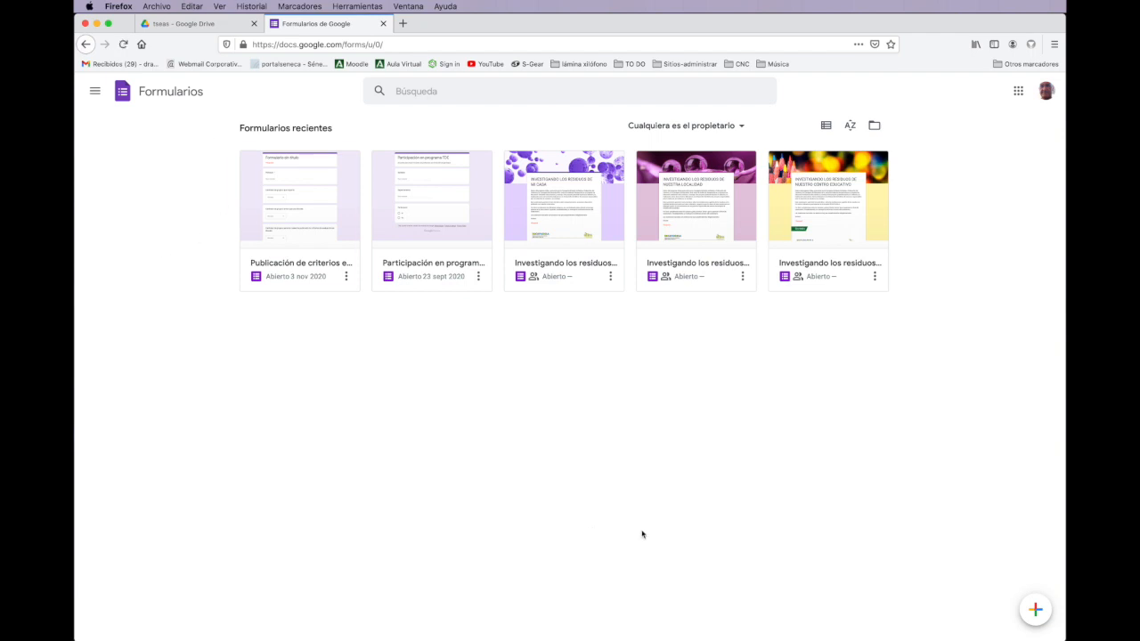
mouse_move(1039, 612)
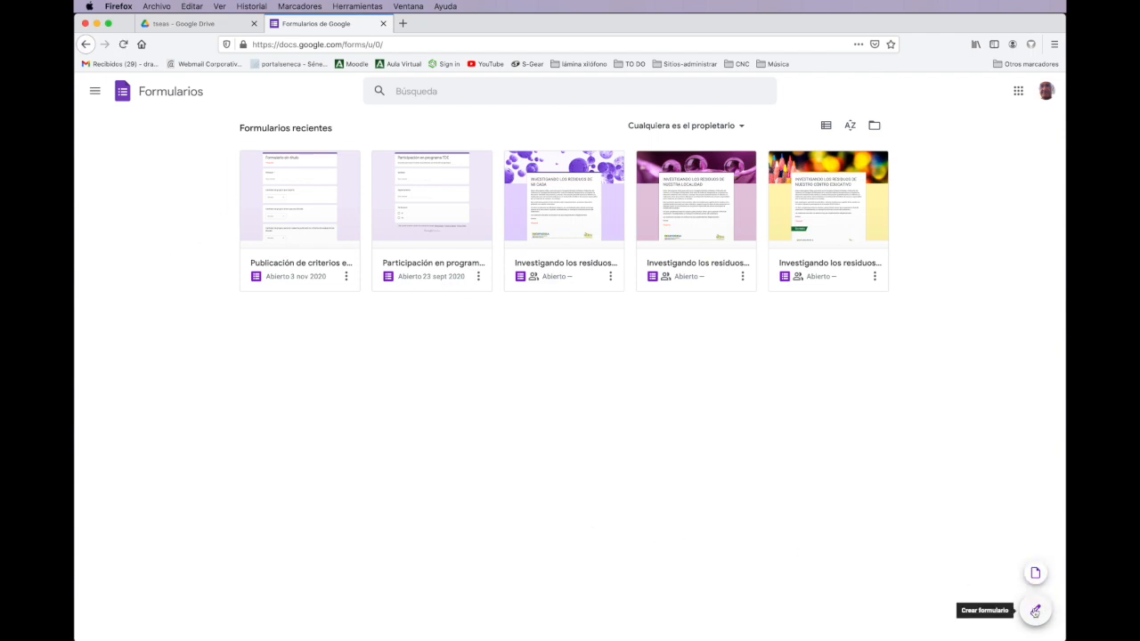
click(1036, 611)
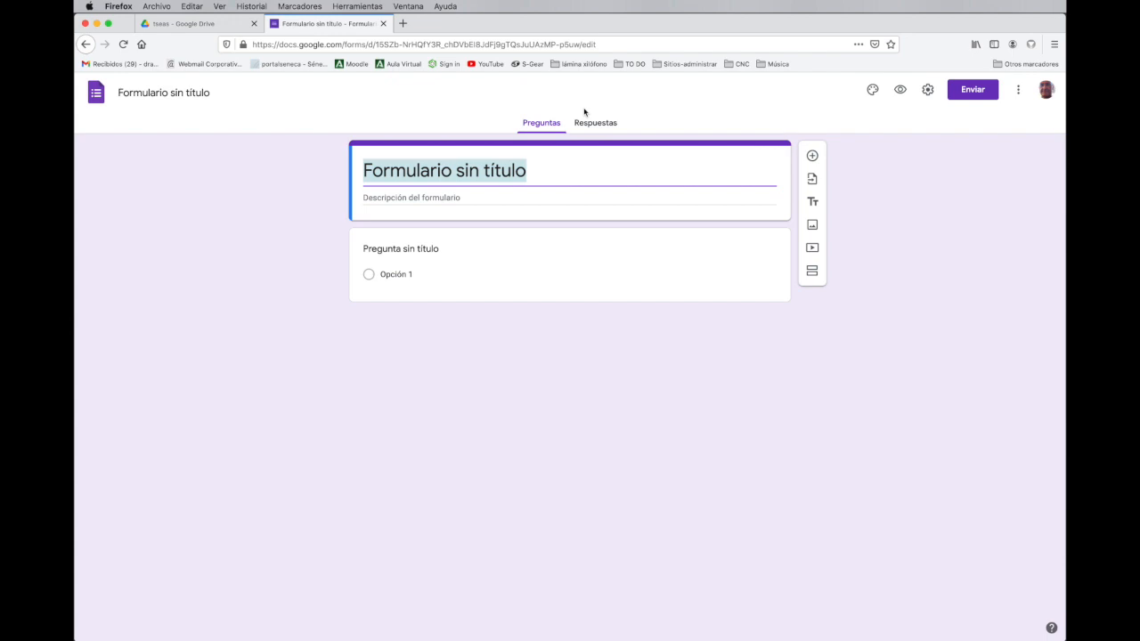
text(Cálculo del IMC)
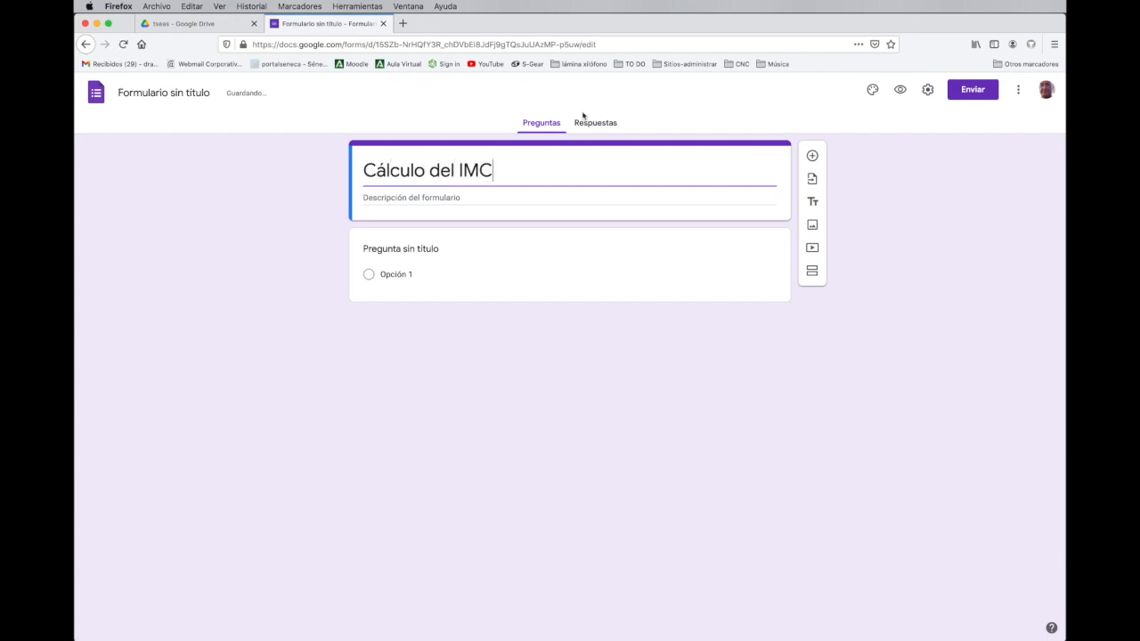
- Turn the untitled question into a short-answer question named "Nombre"
click(603, 277)
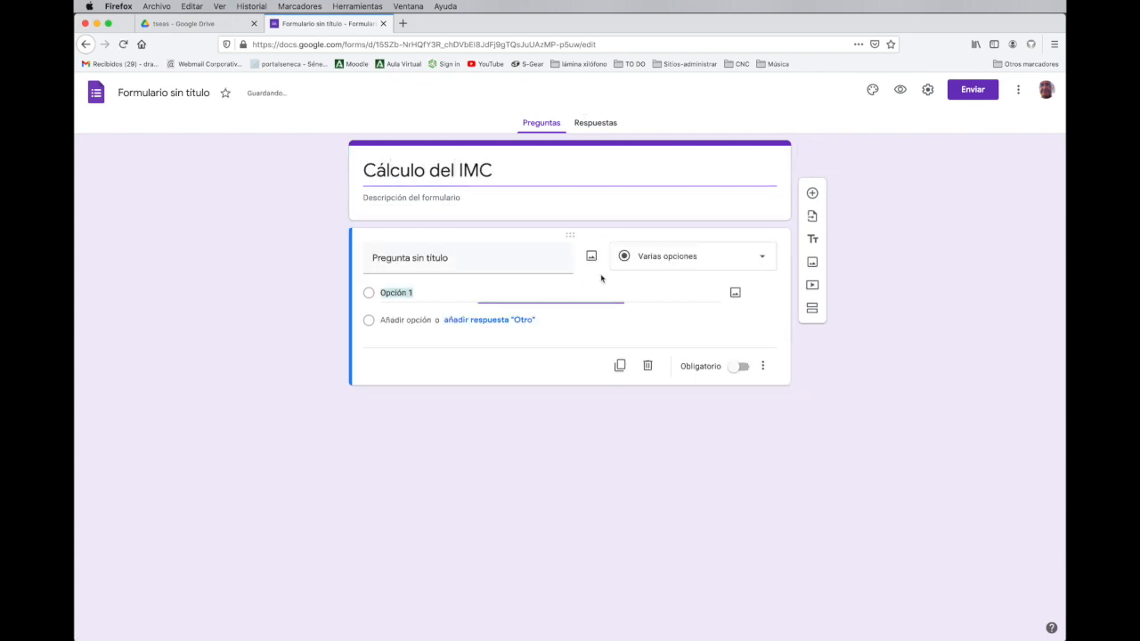
click(462, 260)
text(Nombgr)
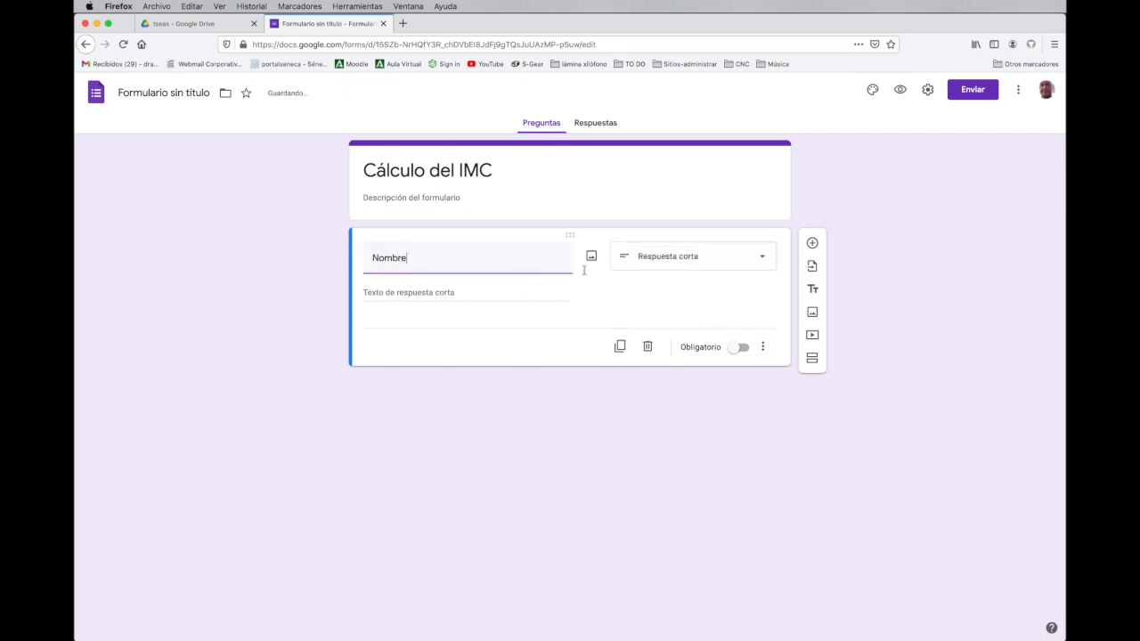
click(763, 259)
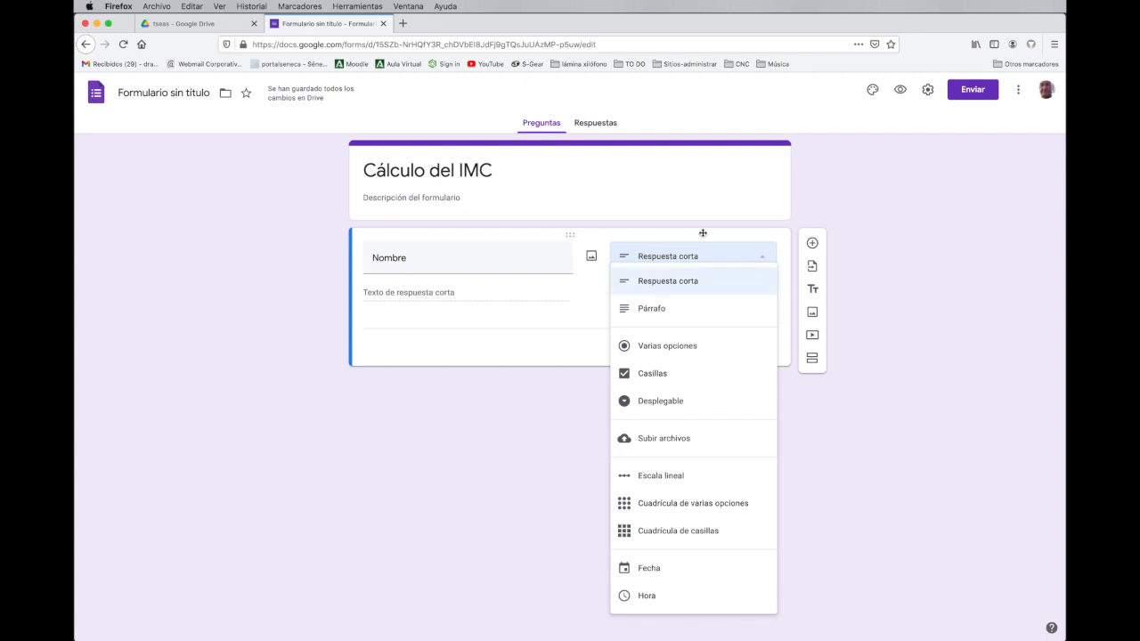
click(557, 341)
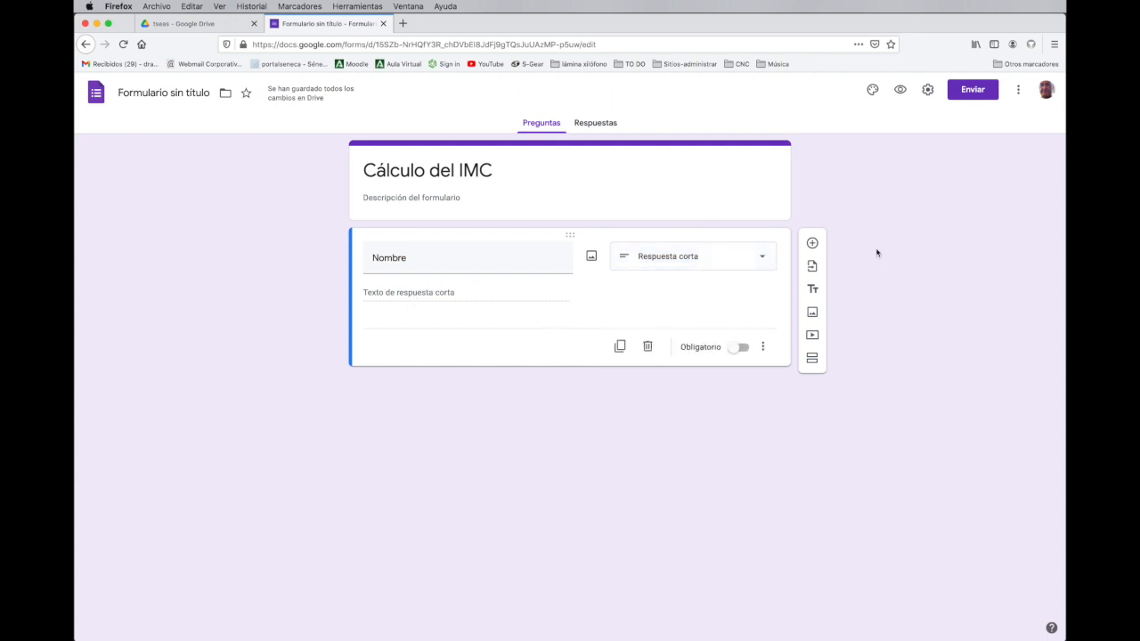
- Add two short-answer questions below Nombre, titled "Peso (kg)" and "Altura (m)"
click(813, 244)
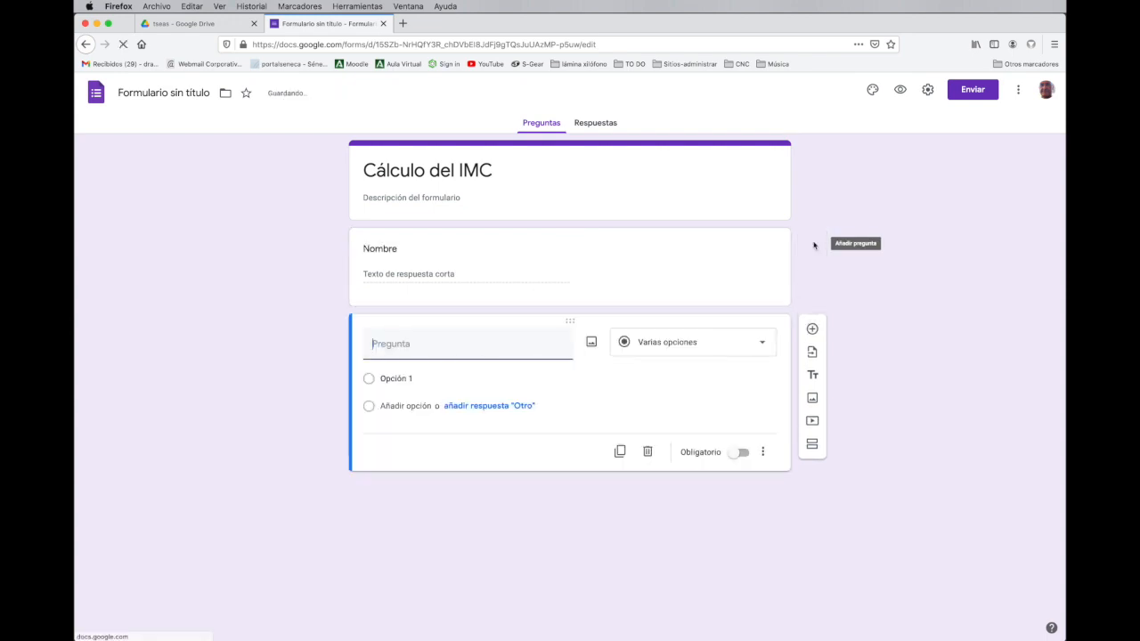
text(P)
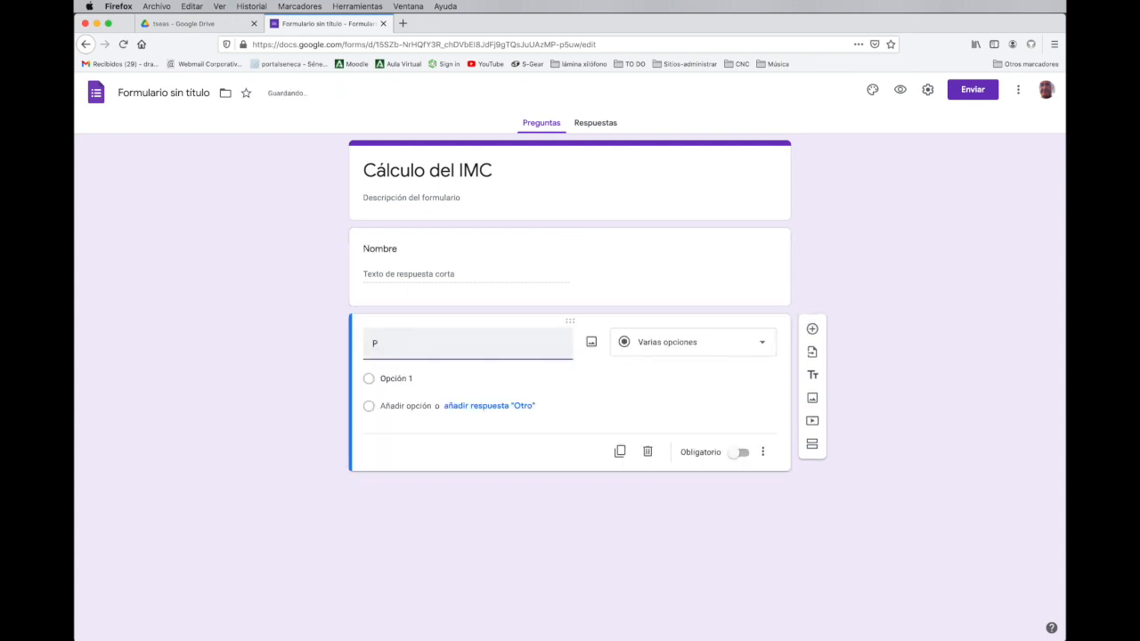
text(eso (kg))
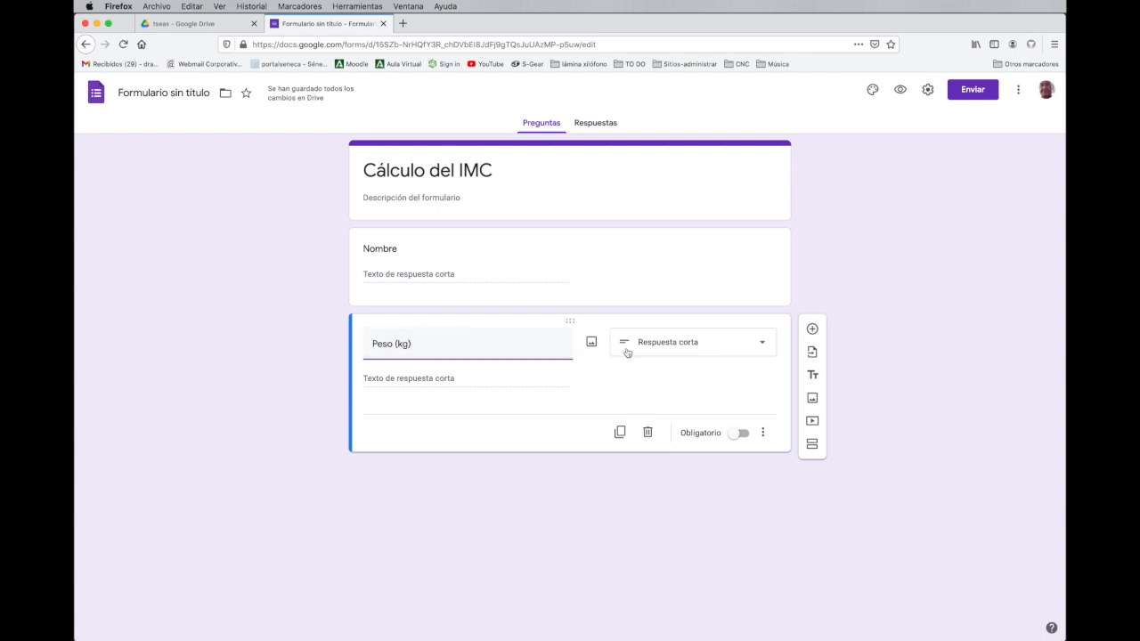
click(811, 330)
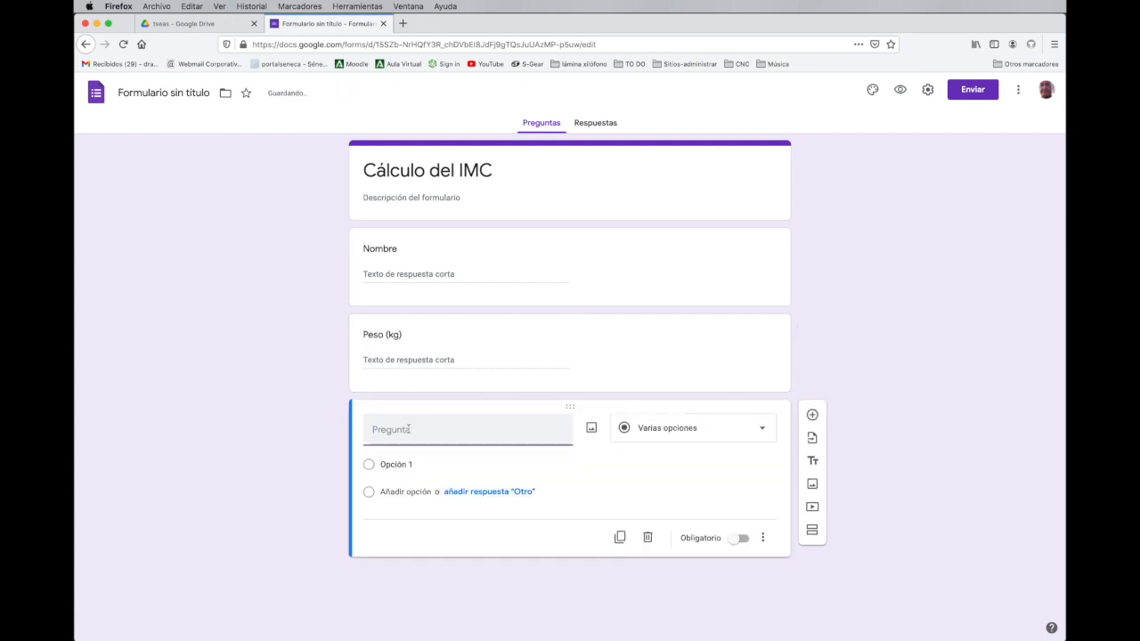
text(Altura (m)
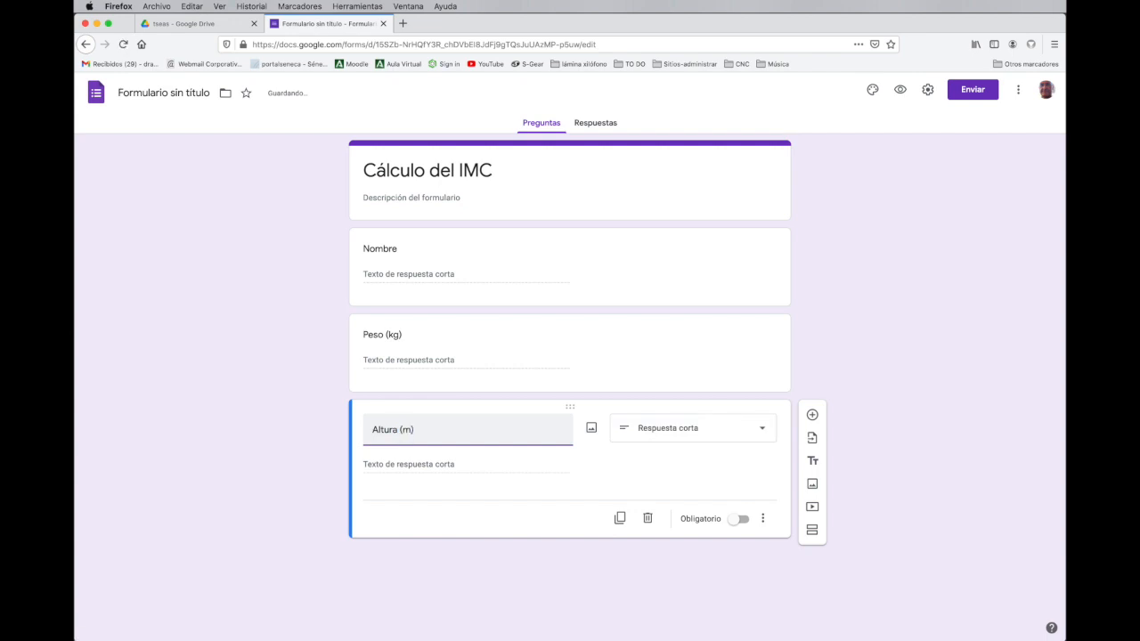
click(523, 491)
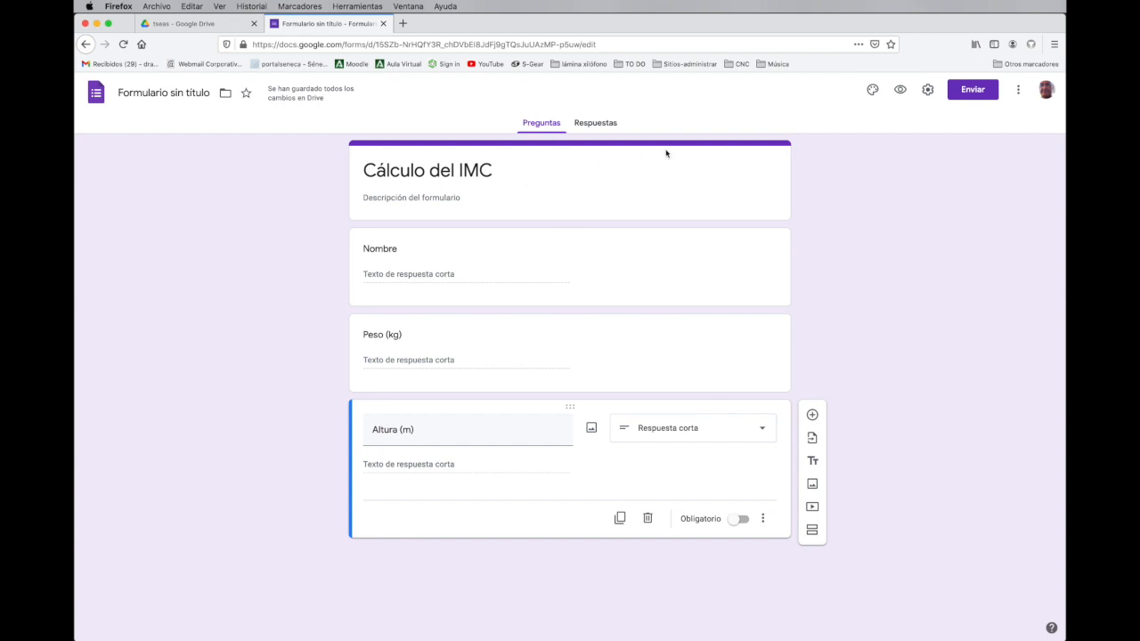
- Set the existing, most recently modified Cálculo IMC spreadsheet as the destination for the form's responses
click(599, 127)
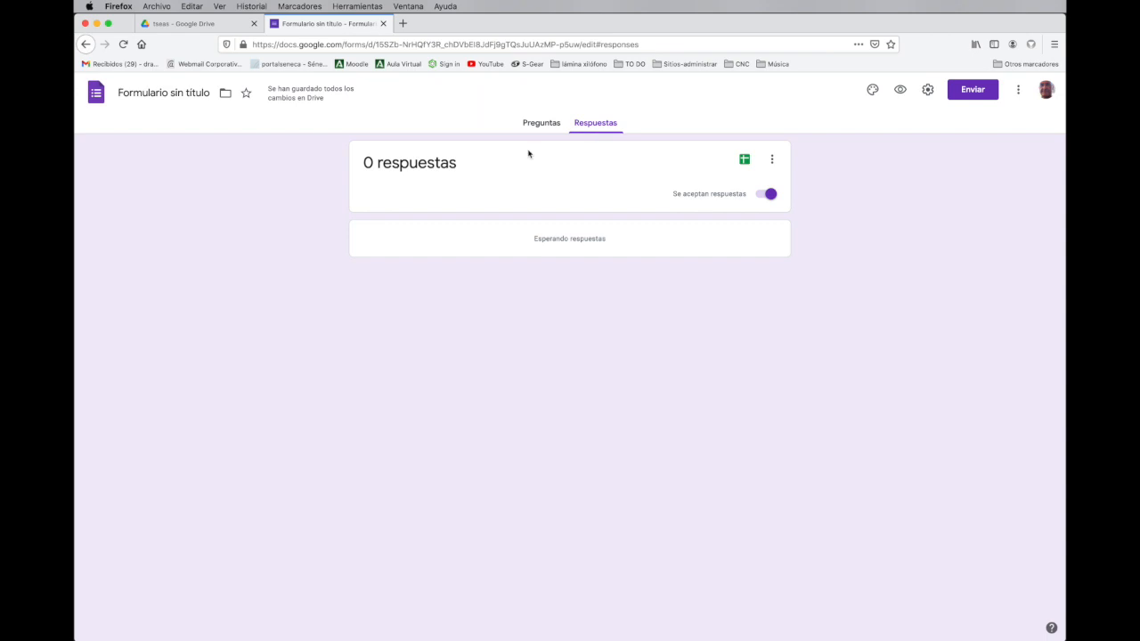
click(775, 162)
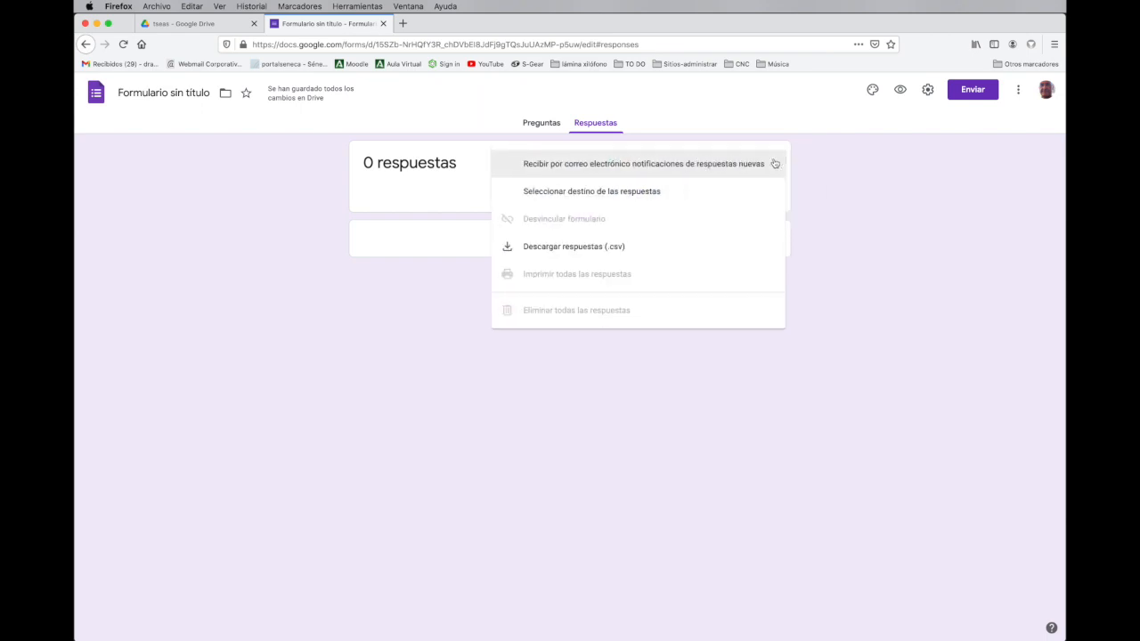
click(613, 197)
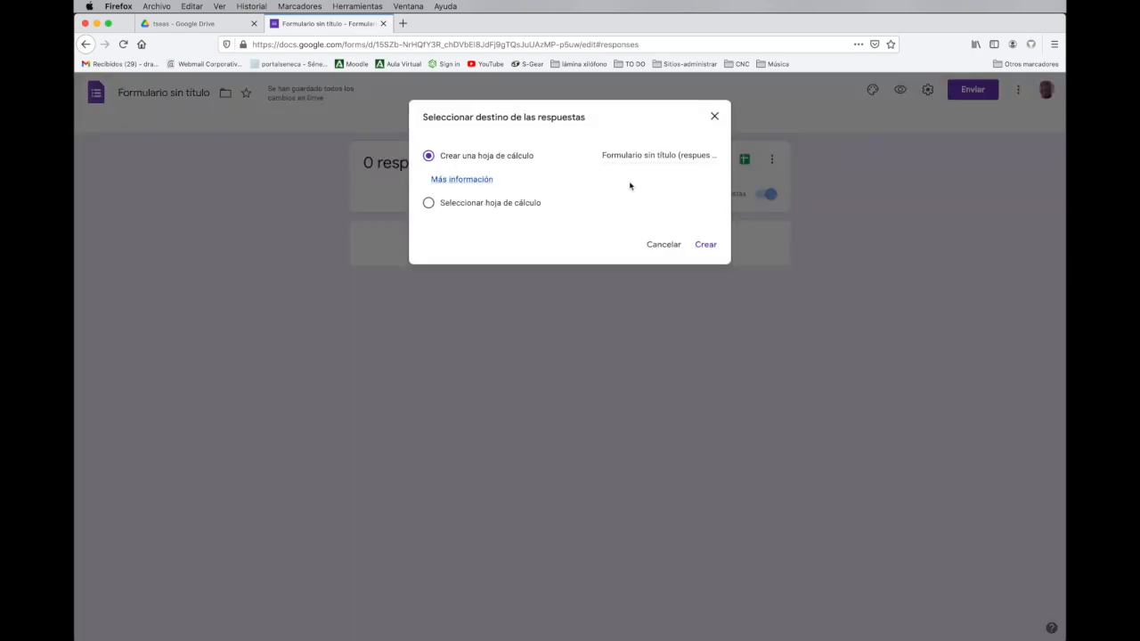
click(428, 204)
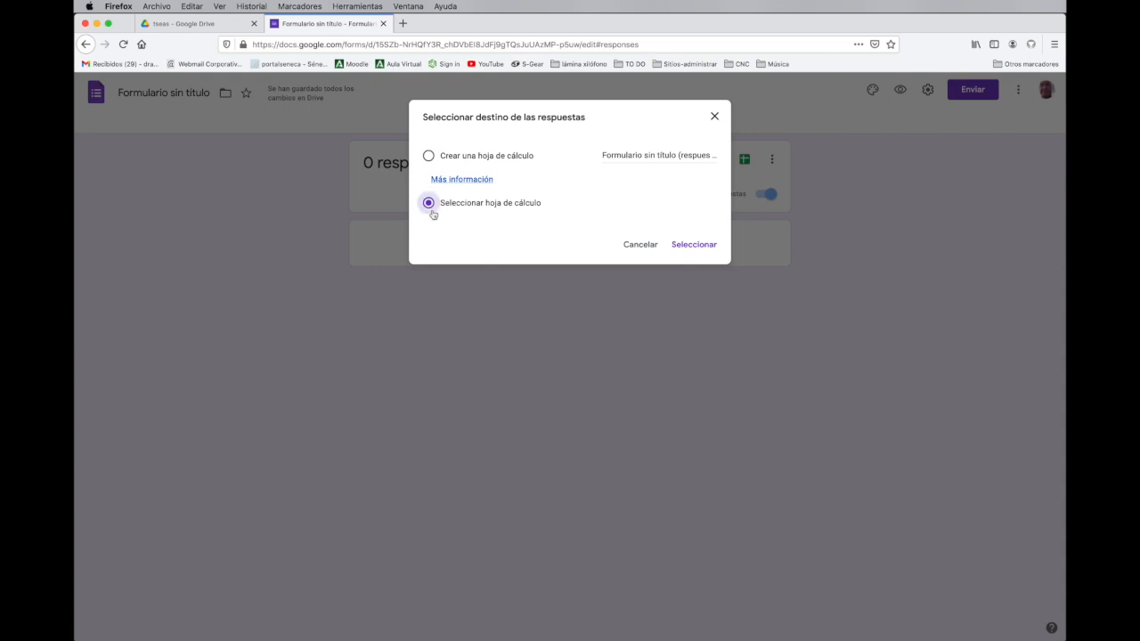
click(694, 245)
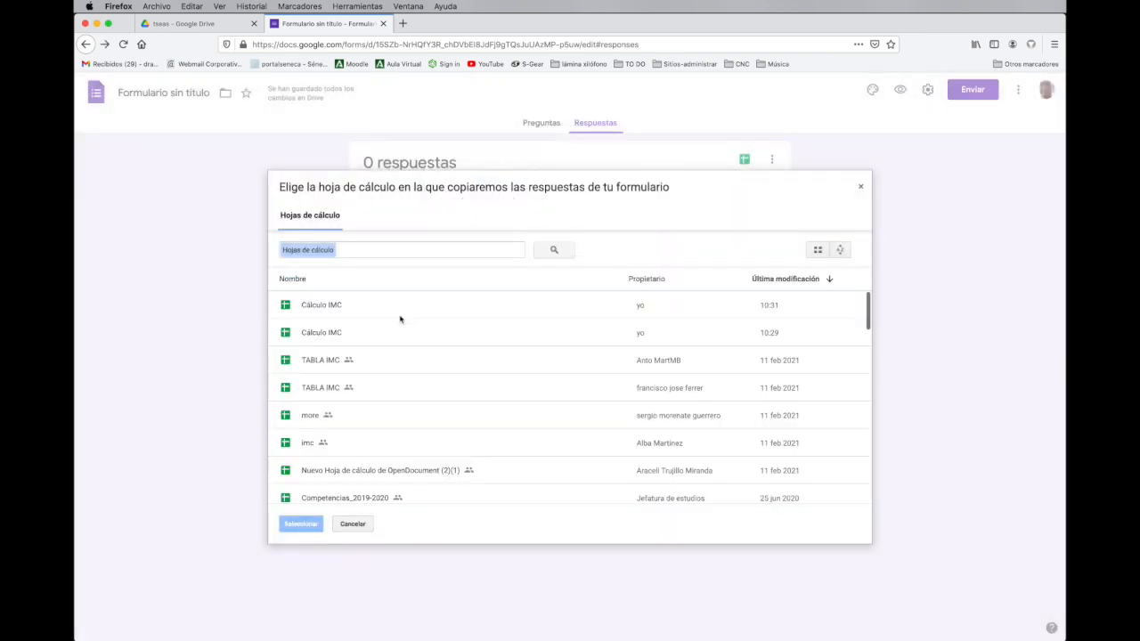
click(326, 305)
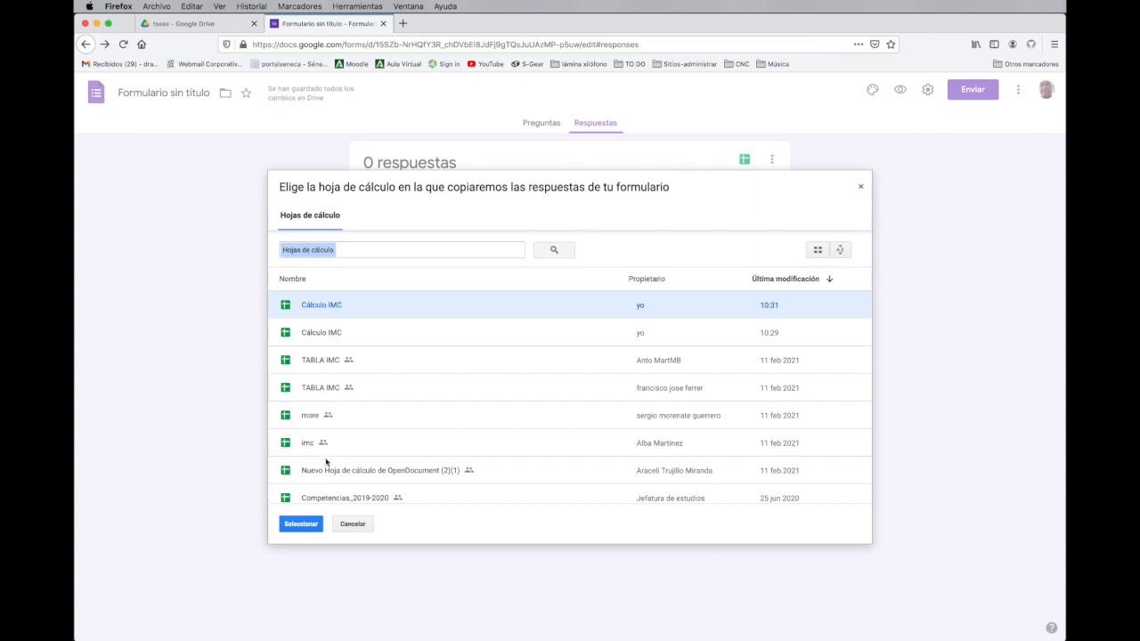
click(303, 524)
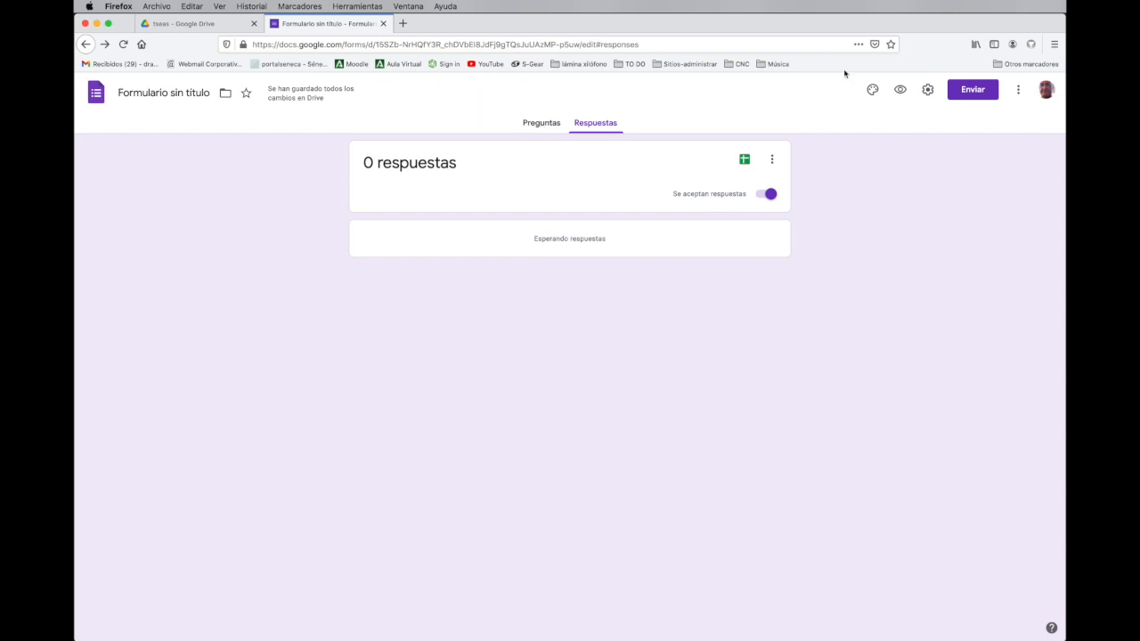
- Review the form's email and HTML embed sharing options, copy its full-length link and close the sharing dialog
right_click(968, 95)
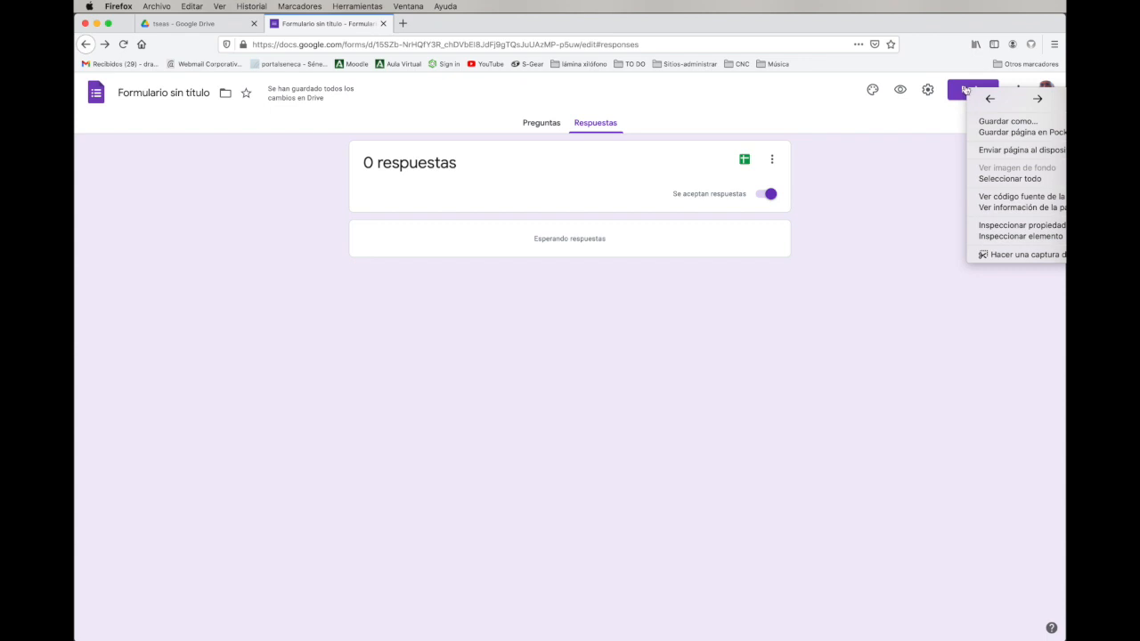
click(966, 90)
click(969, 91)
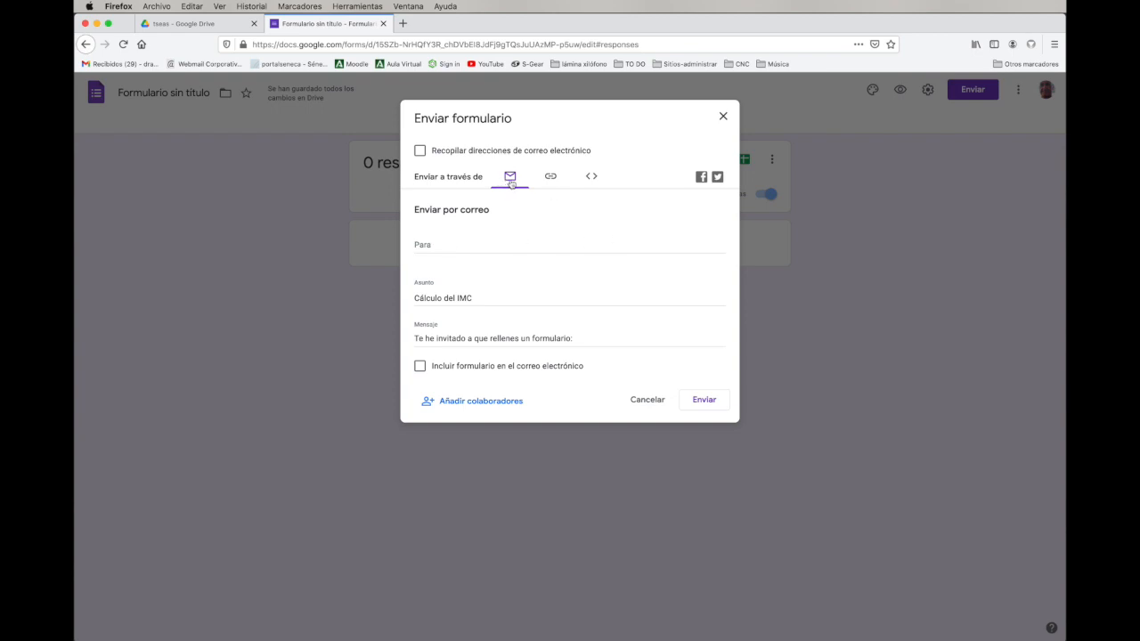
click(591, 177)
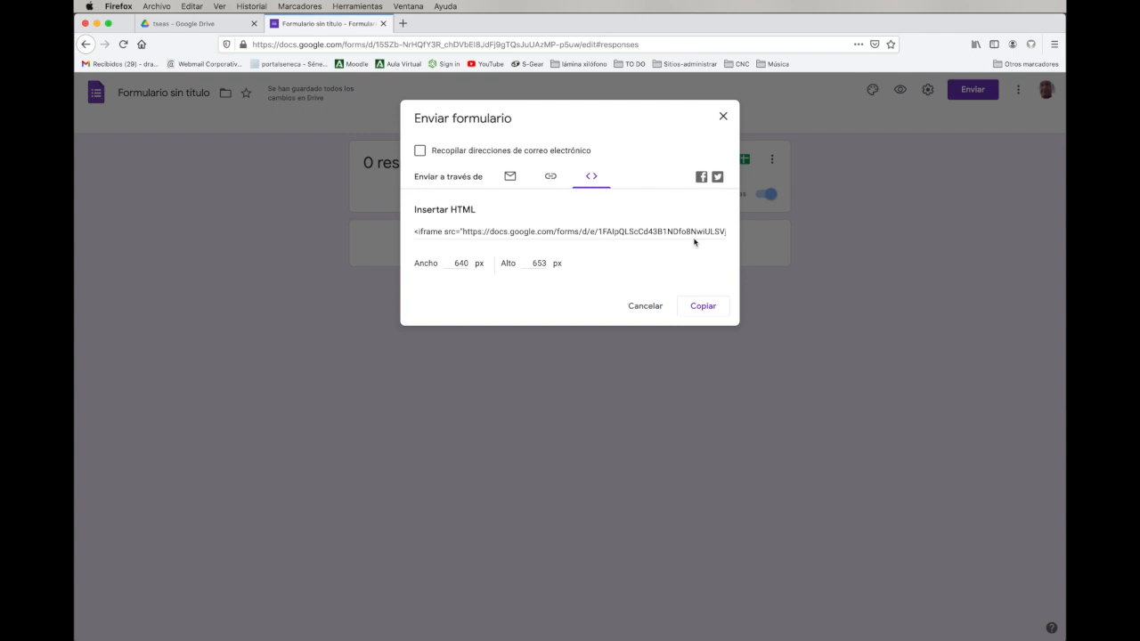
click(550, 177)
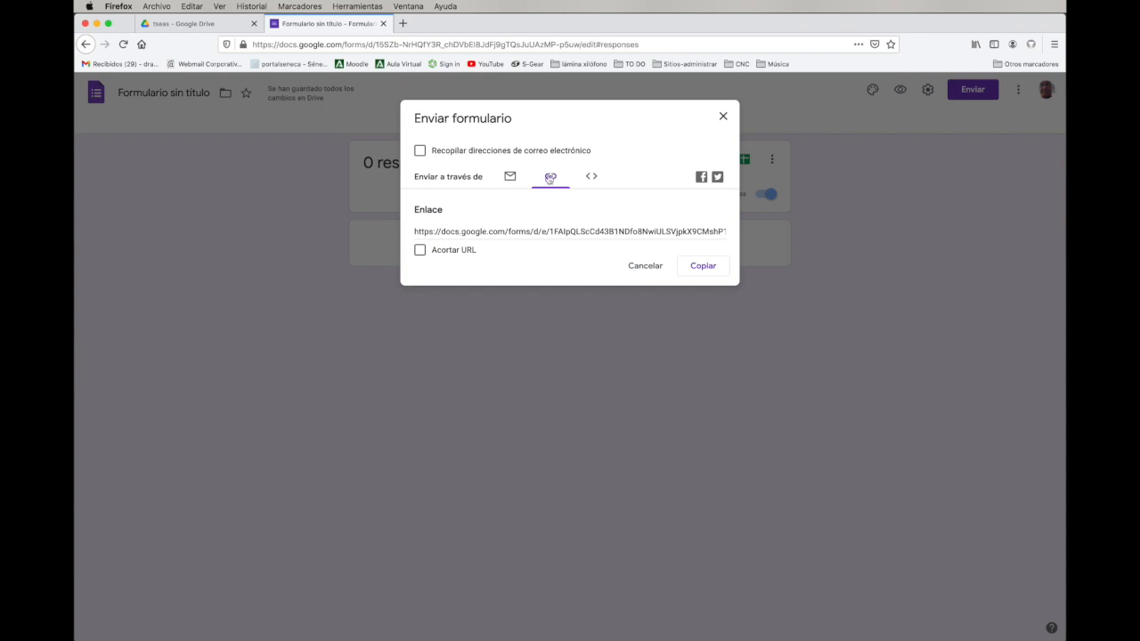
click(703, 266)
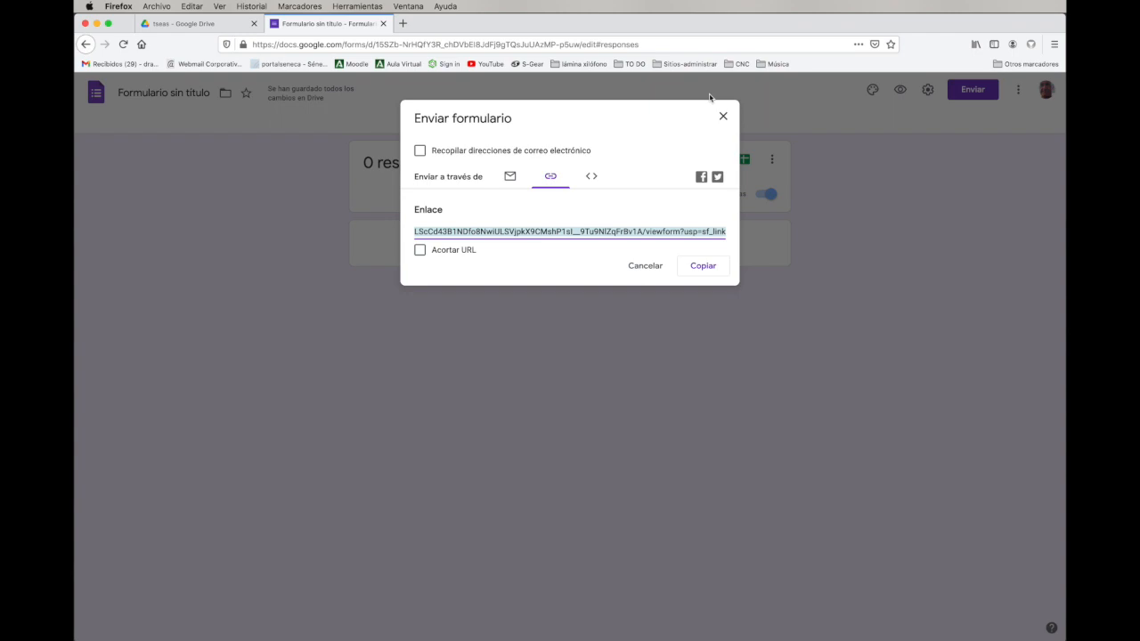
click(723, 117)
- Load the copied form link in a new browser tab
click(403, 24)
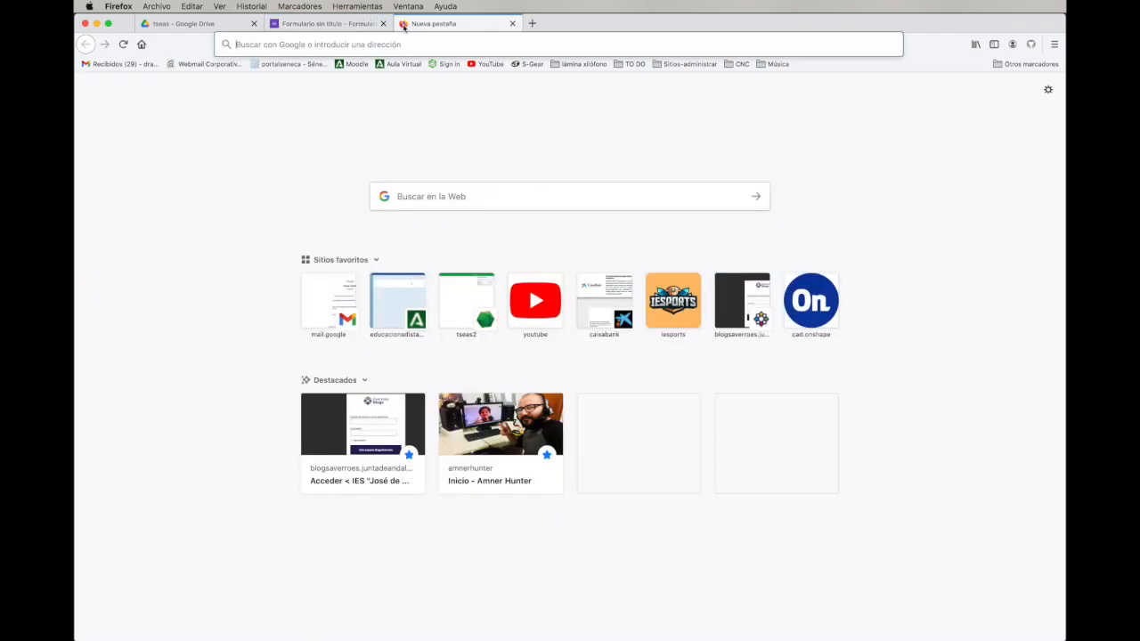
right_click(344, 45)
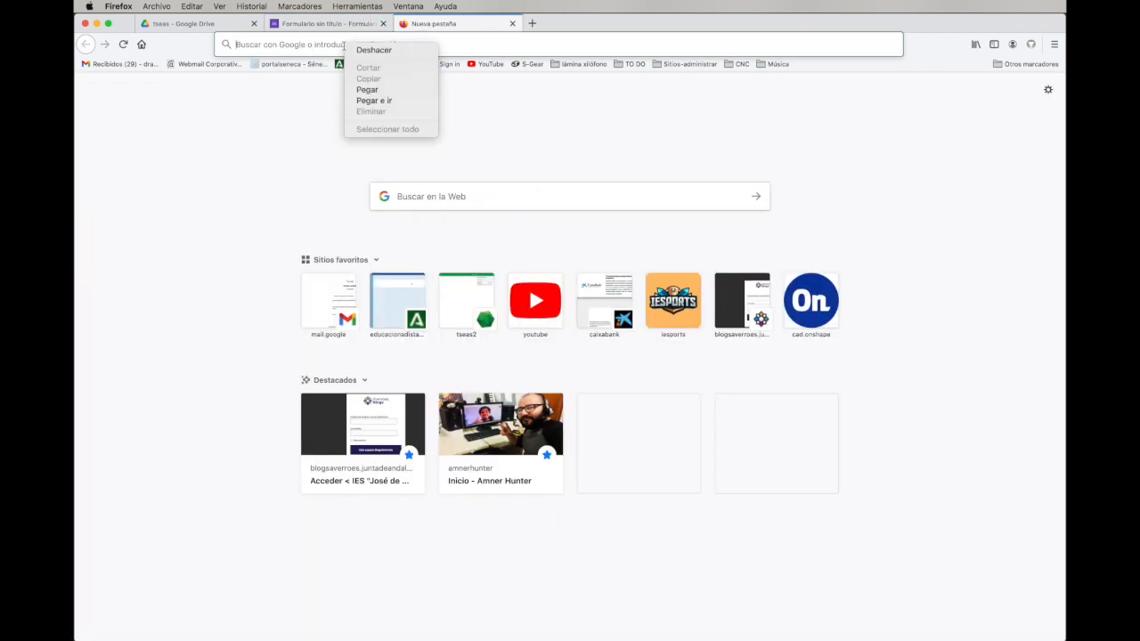
click(386, 102)
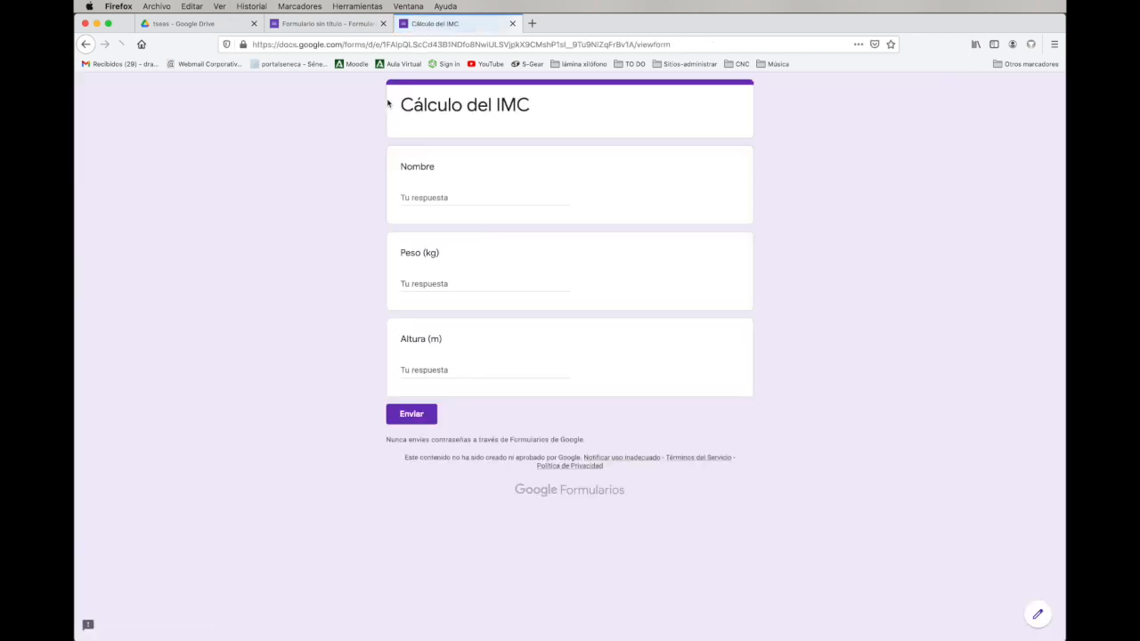
- Submit a form response with a first name, a Peso of 76 and an Altura of 1,87
click(461, 198)
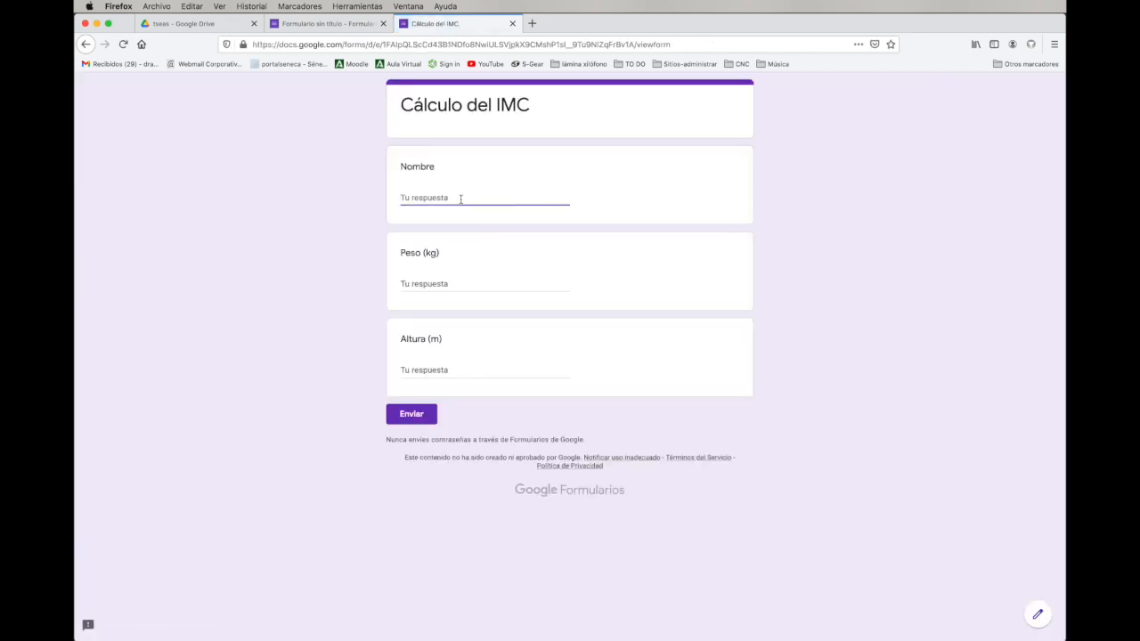
text(Pepe)
key(Tab)
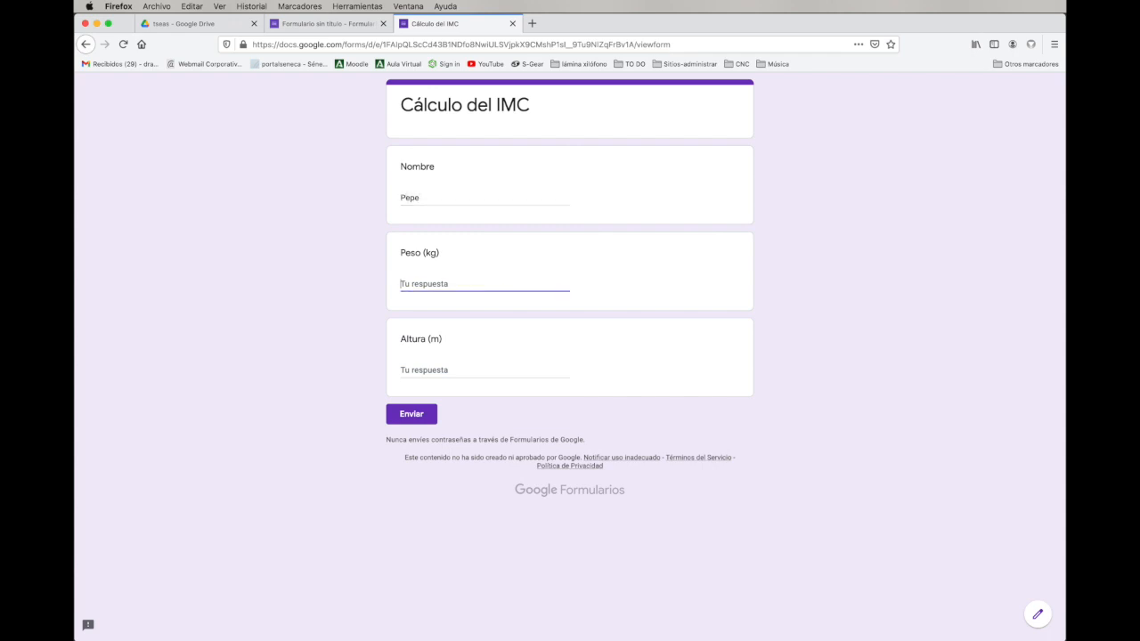
text(76)
key(Tab)
text(1)
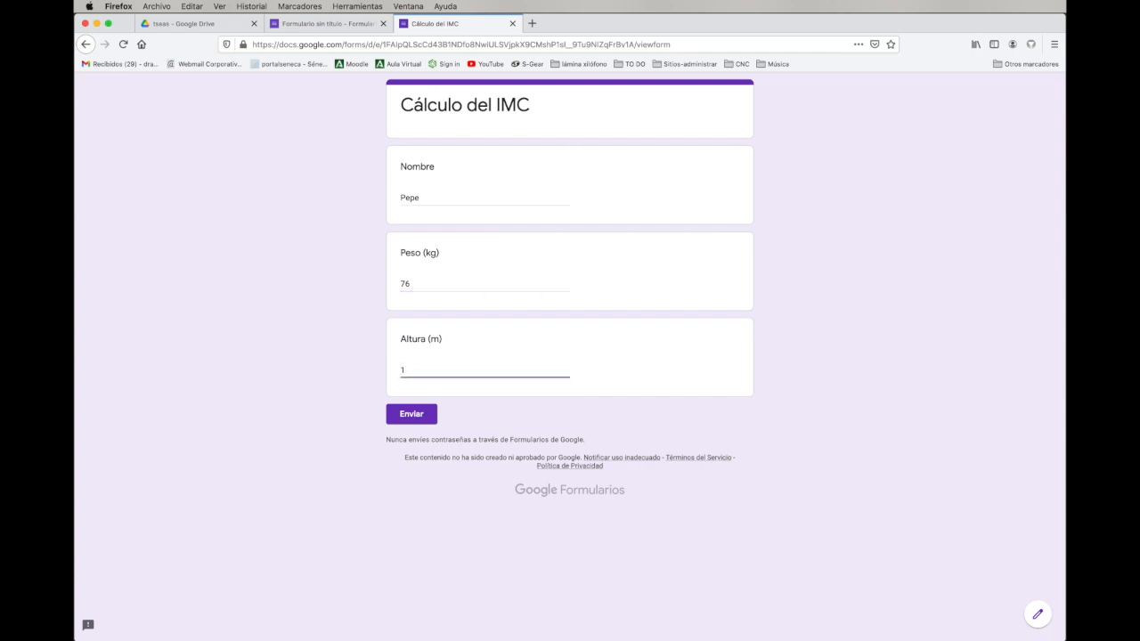
text(,87)
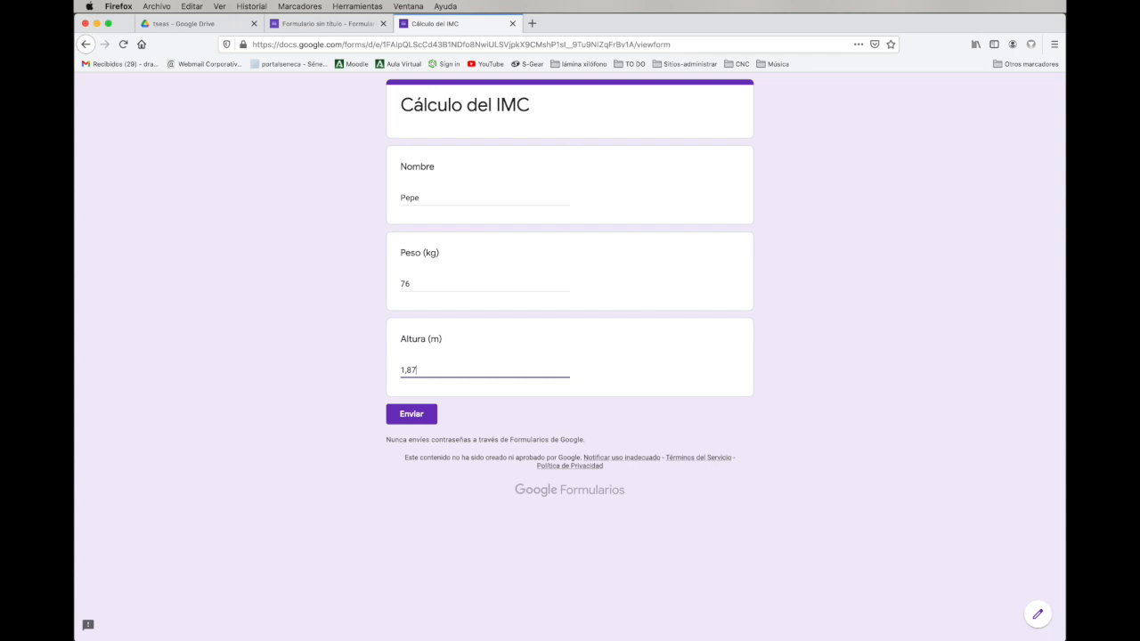
click(424, 414)
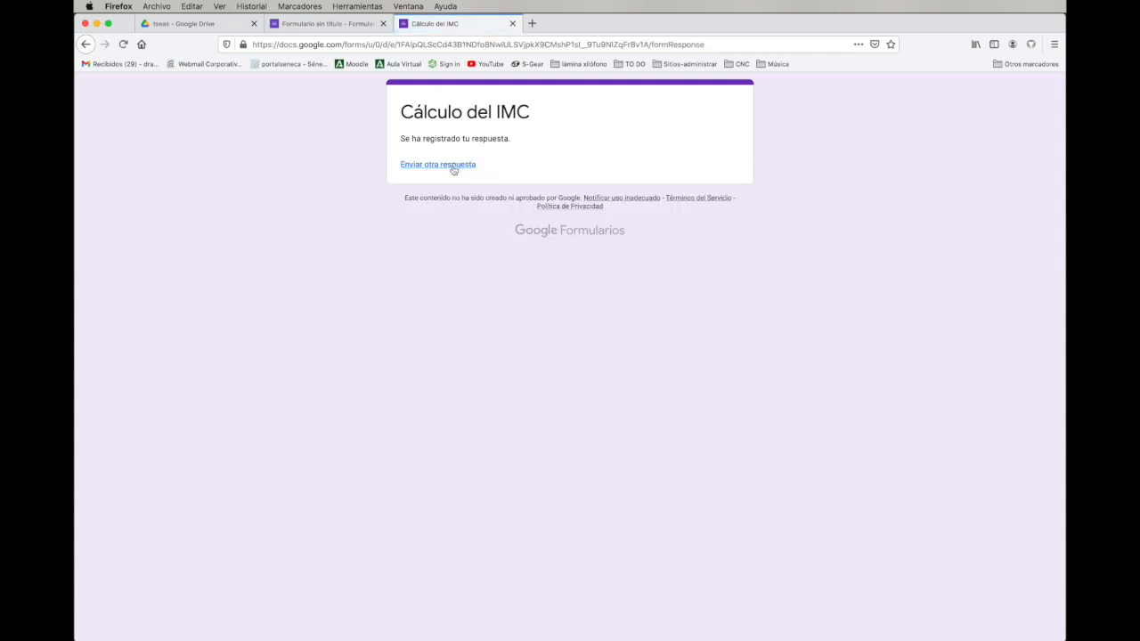
- Submit a second form response with another first name, a Peso of 69 and an Altura of 172
click(451, 165)
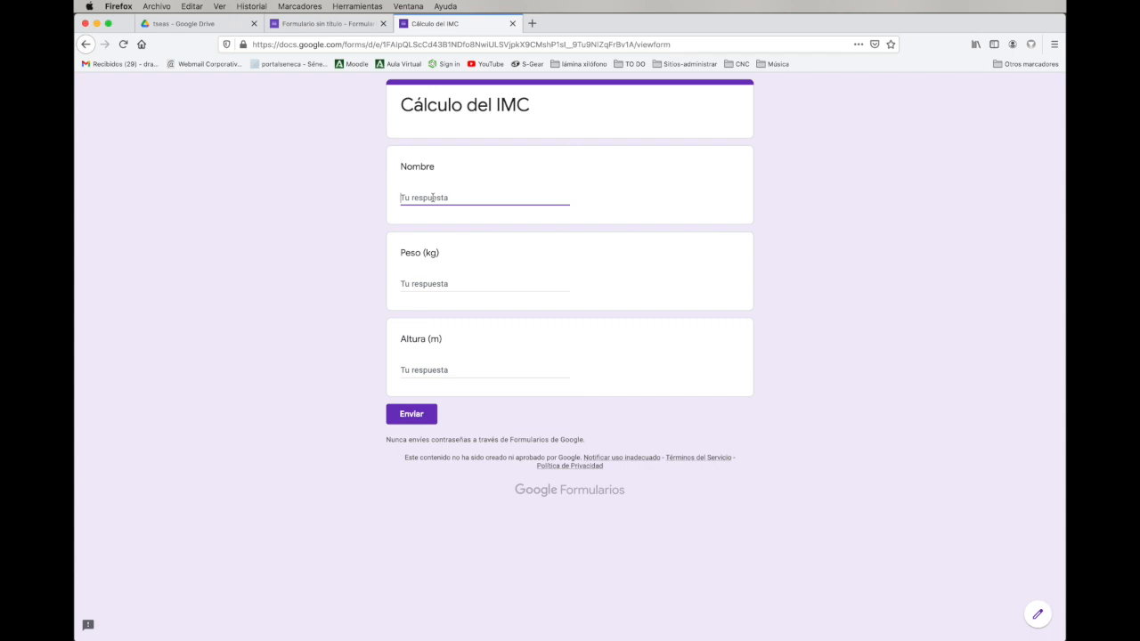
text(Andrea)
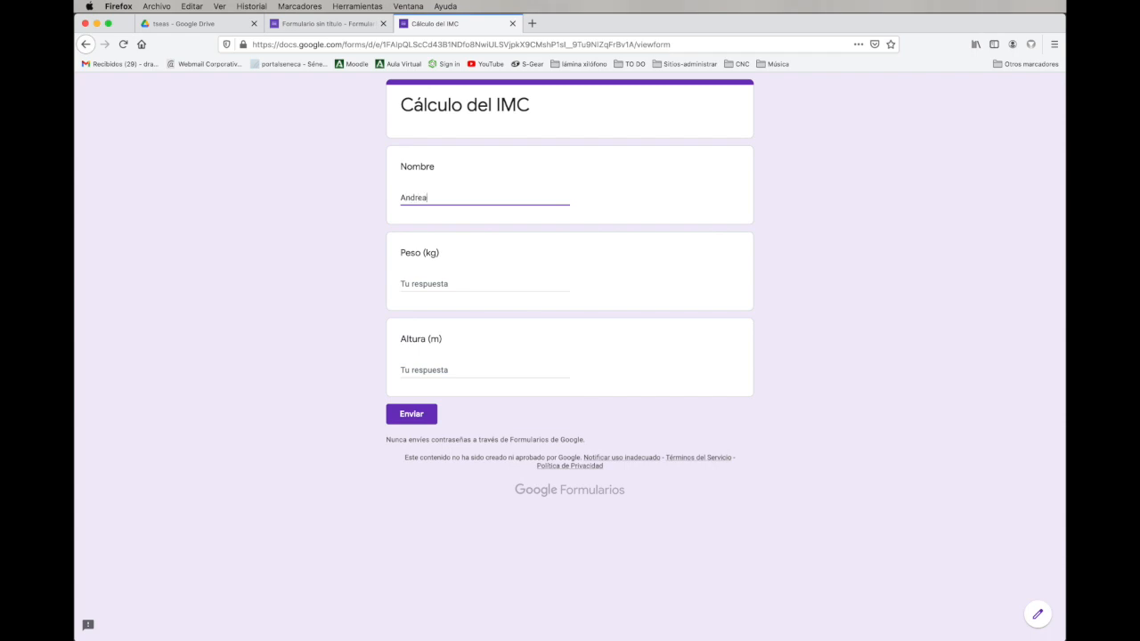
key(Tab)
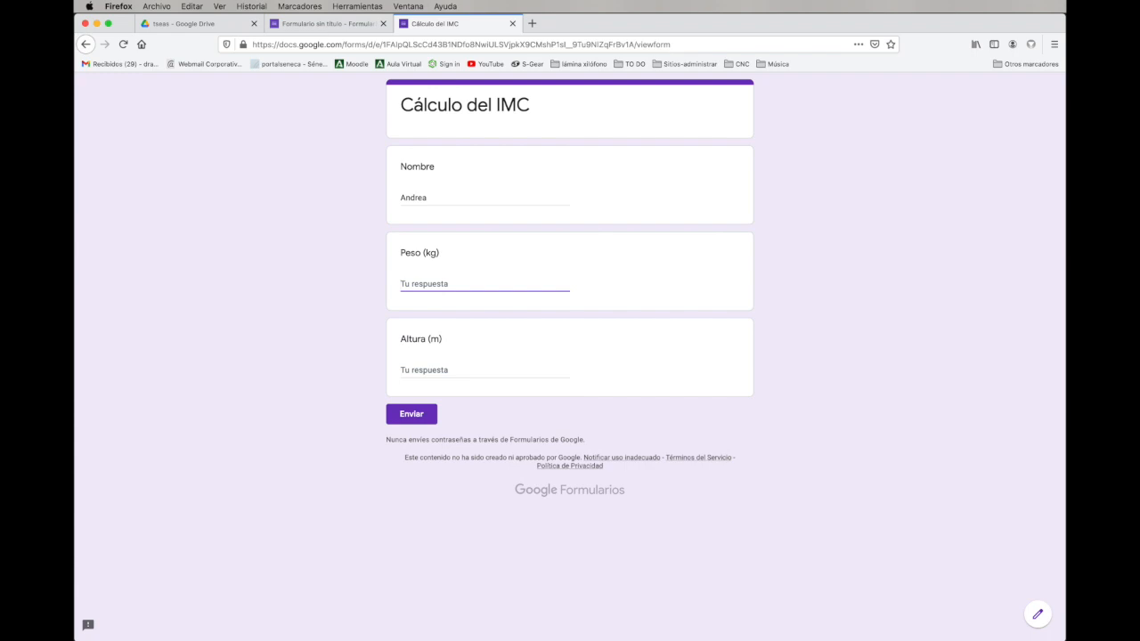
text(69)
click(400, 370)
text(172)
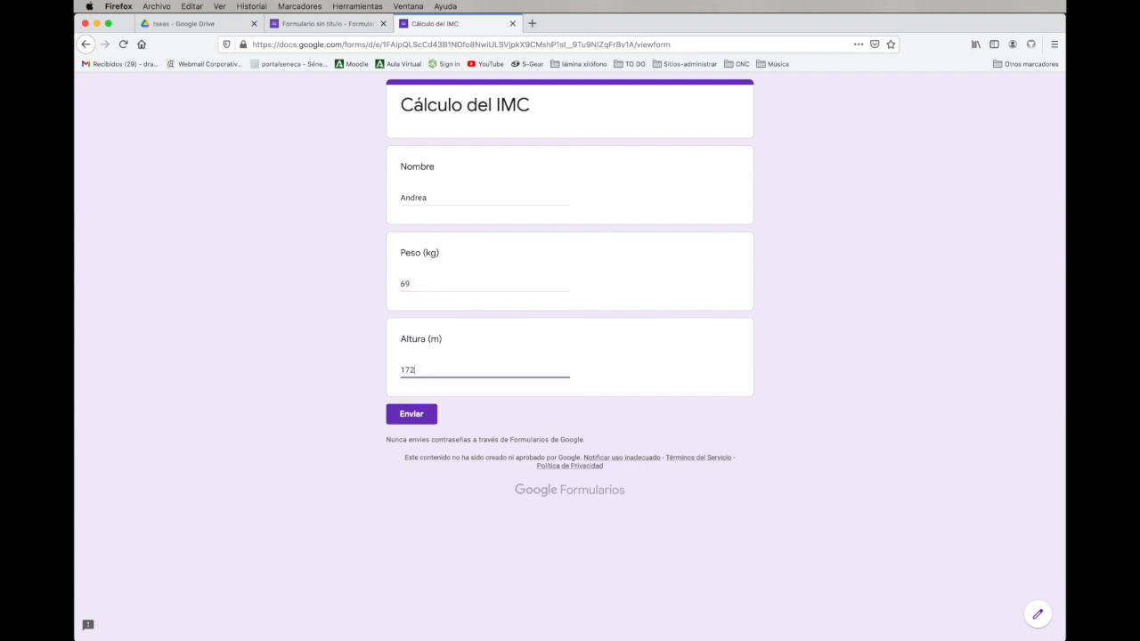
click(412, 420)
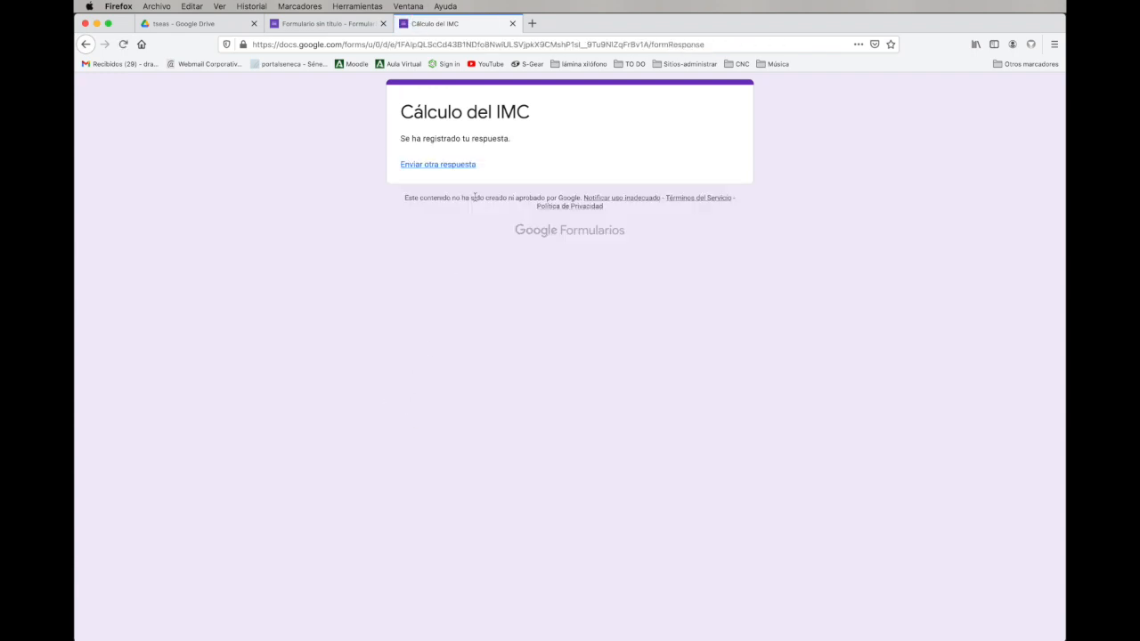
- Check the responses in the form editor, and sort the tseas Drive folder by last modification and reload it
click(314, 27)
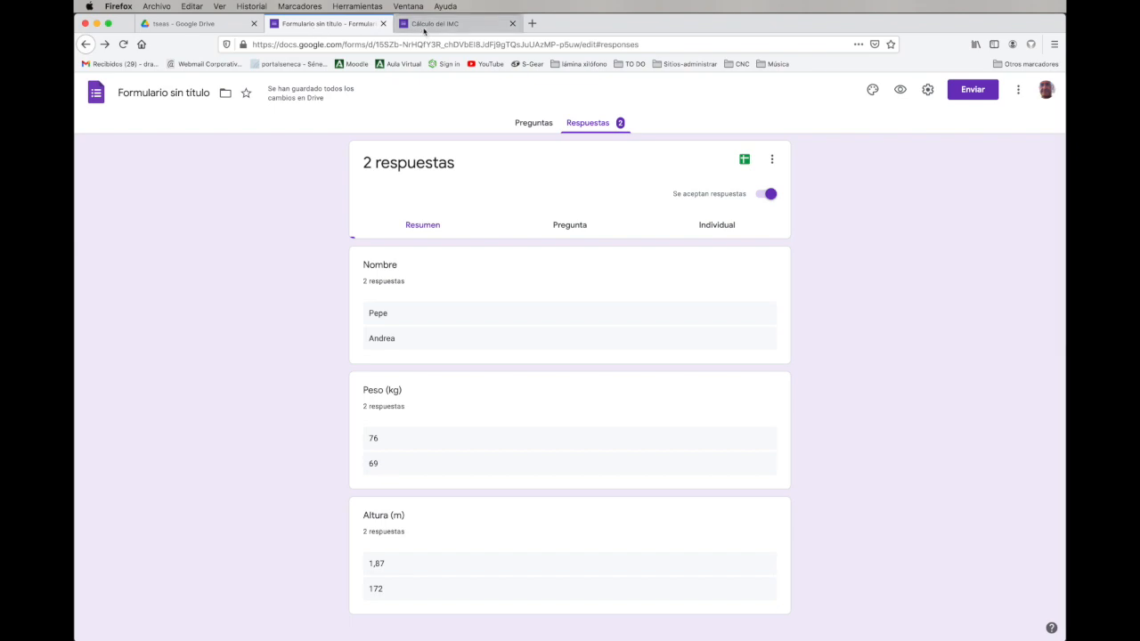
click(181, 27)
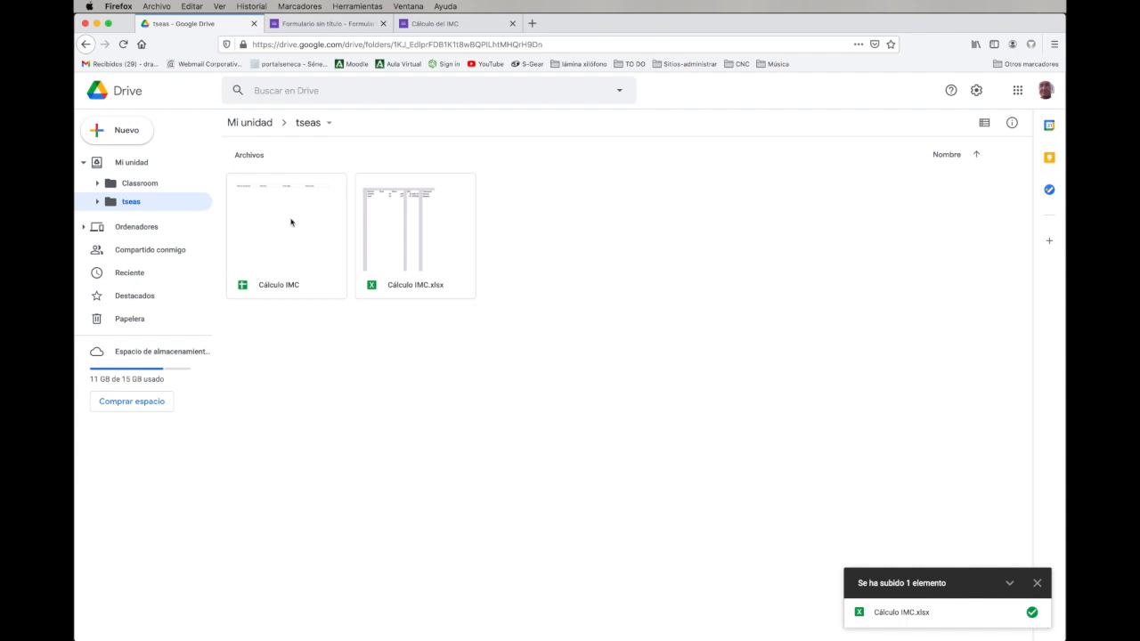
click(947, 157)
click(865, 203)
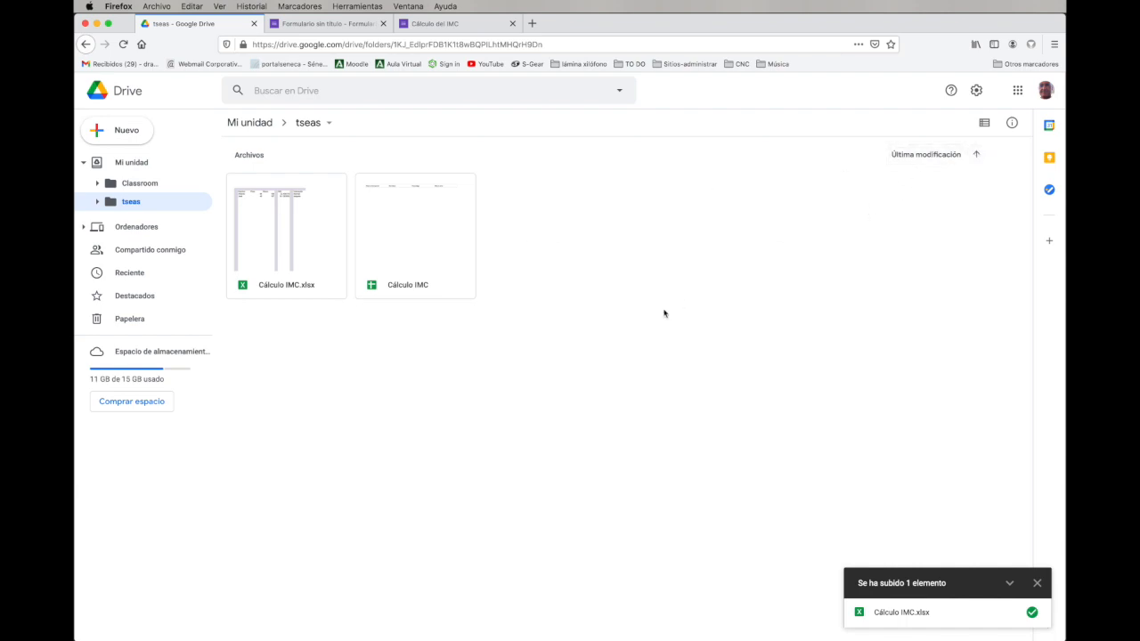
click(123, 44)
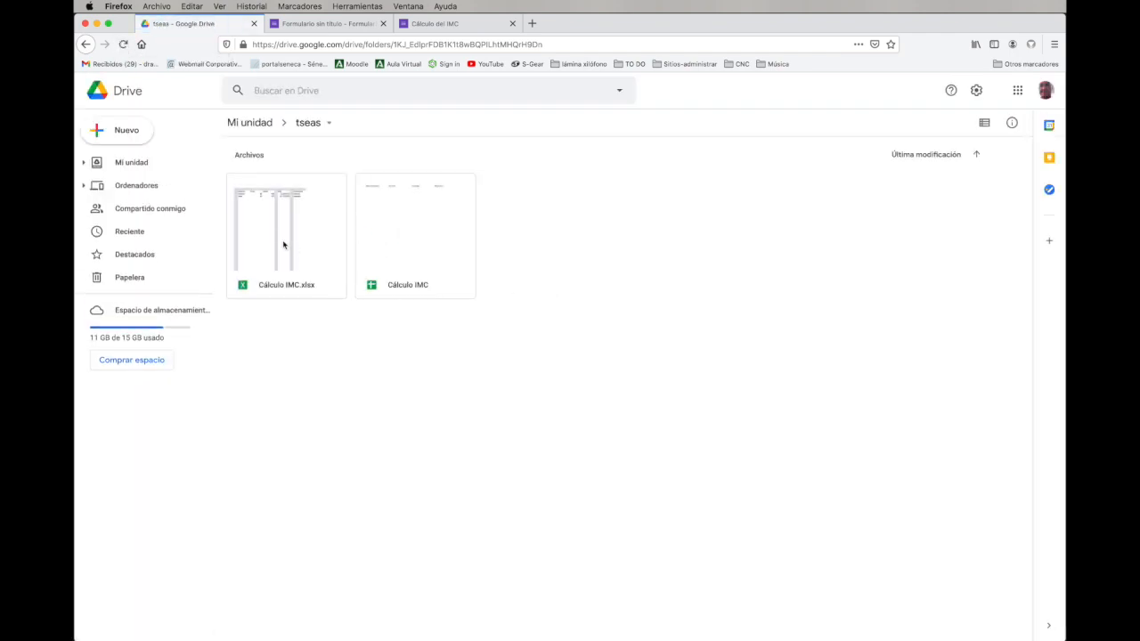
- Move Cálculo IMC.xlsx to the trash and open the Cálculo IMC Google spreadsheet
click(320, 247)
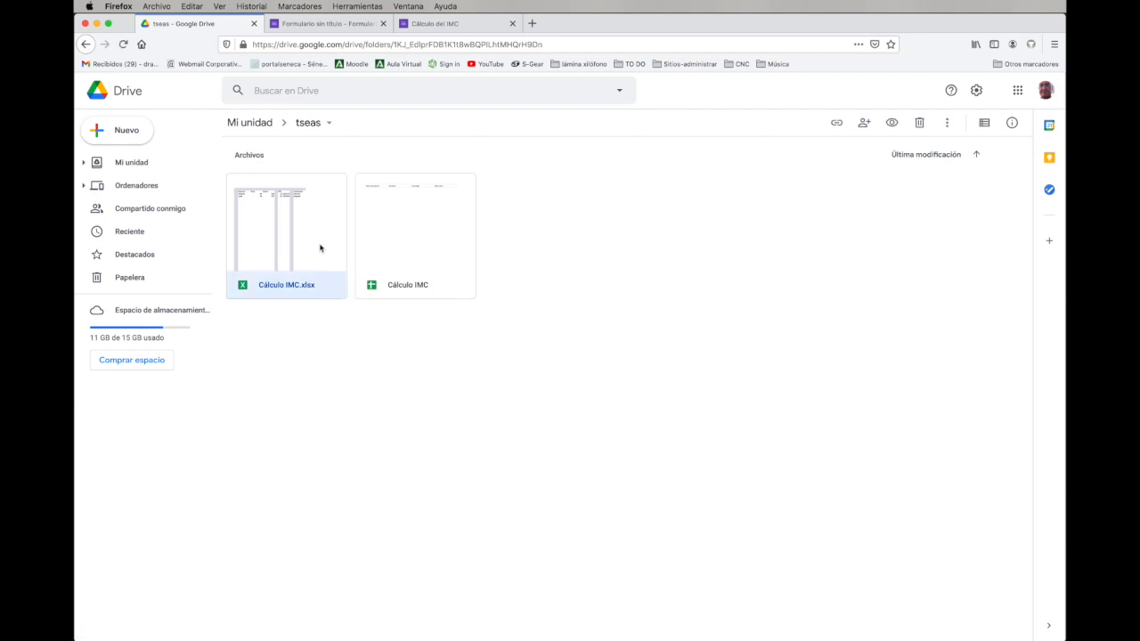
right_click(320, 247)
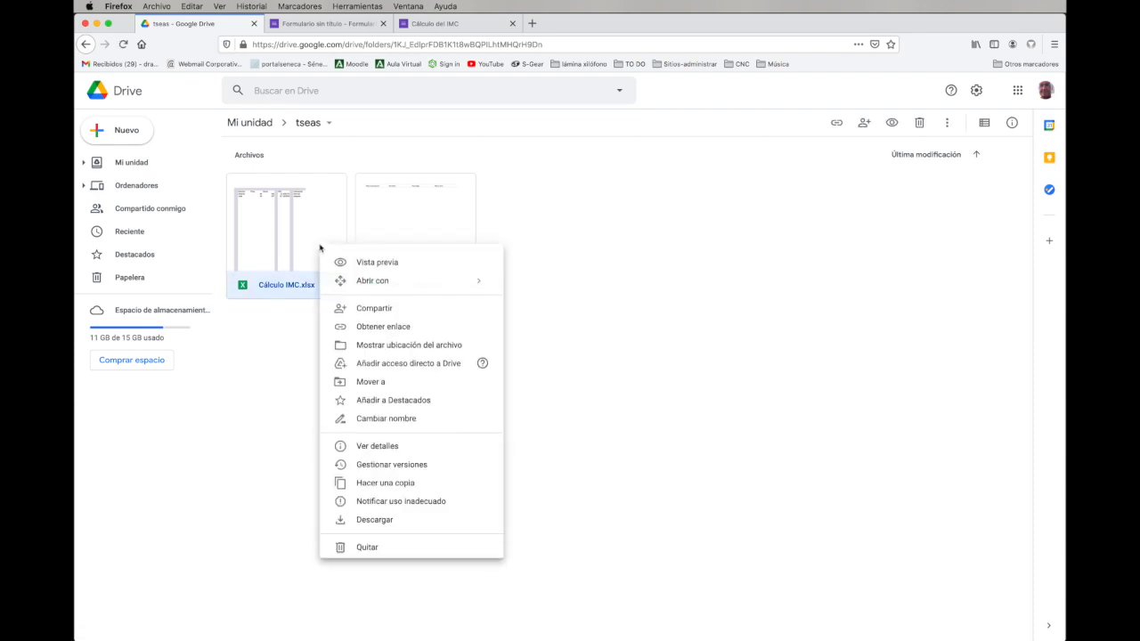
click(381, 549)
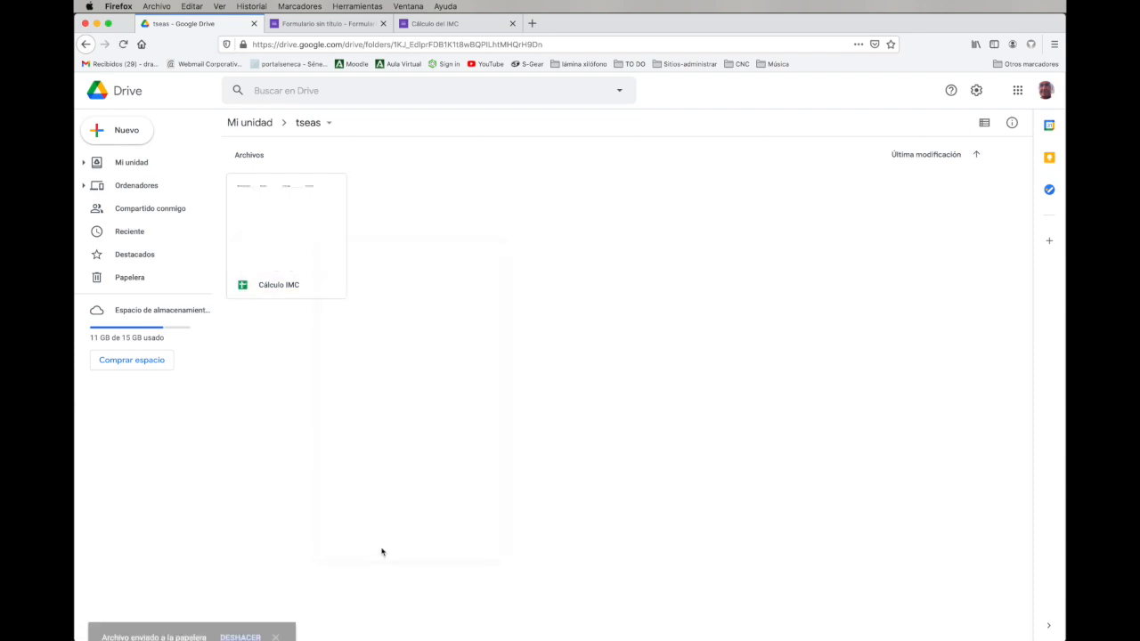
double_click(280, 234)
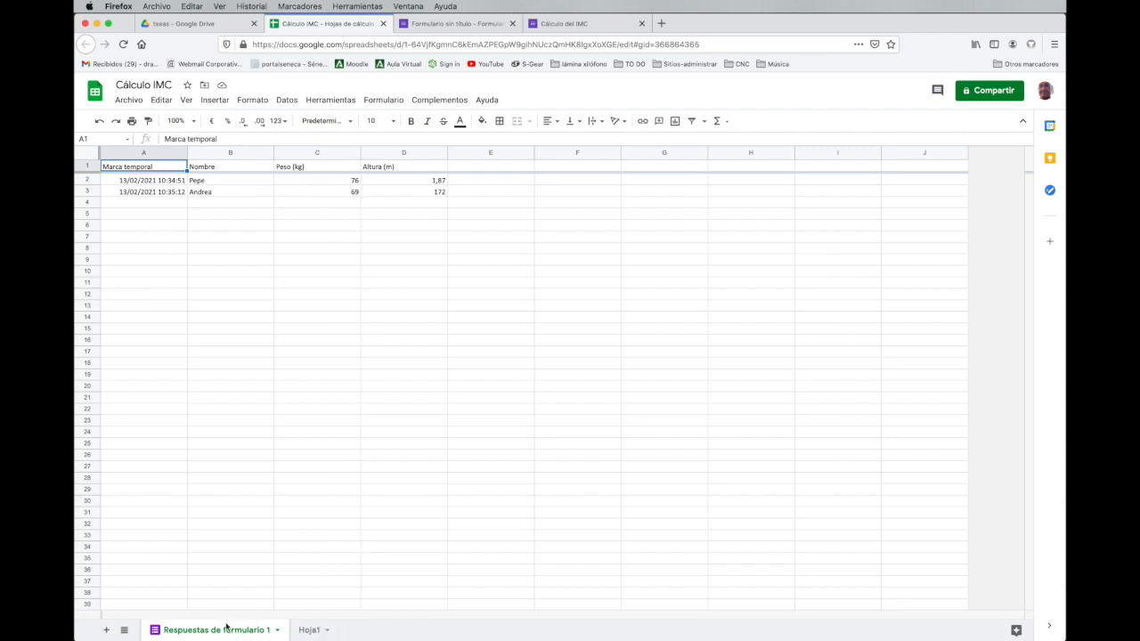
- Compare the columns of the Respuestas de formulario 1 sheet with the IMC table in Hoja1
click(306, 631)
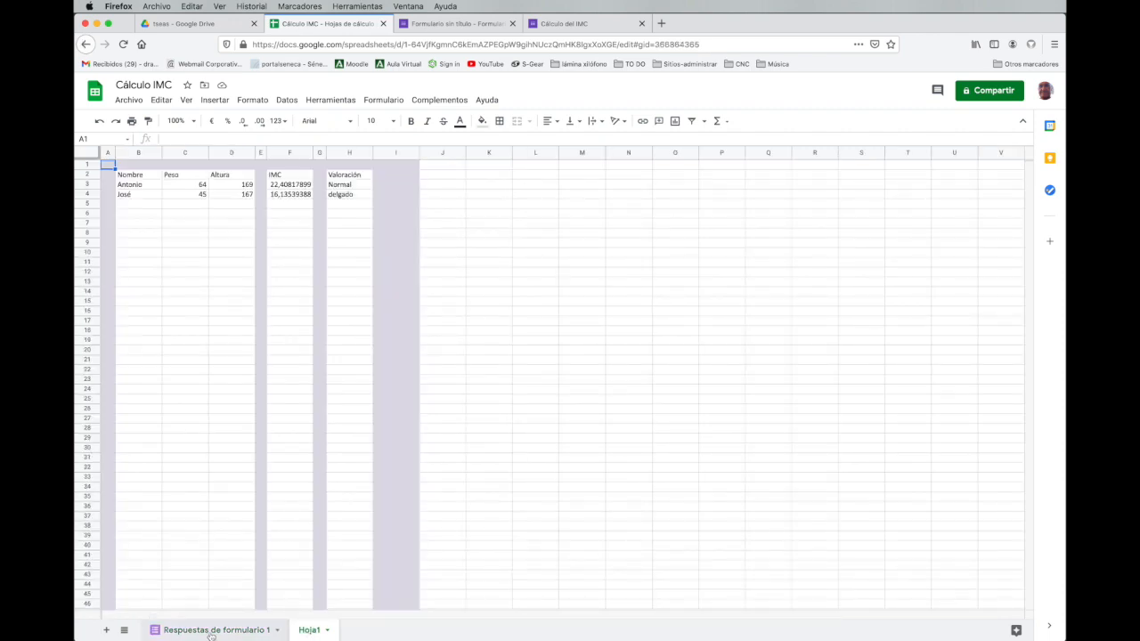
click(211, 632)
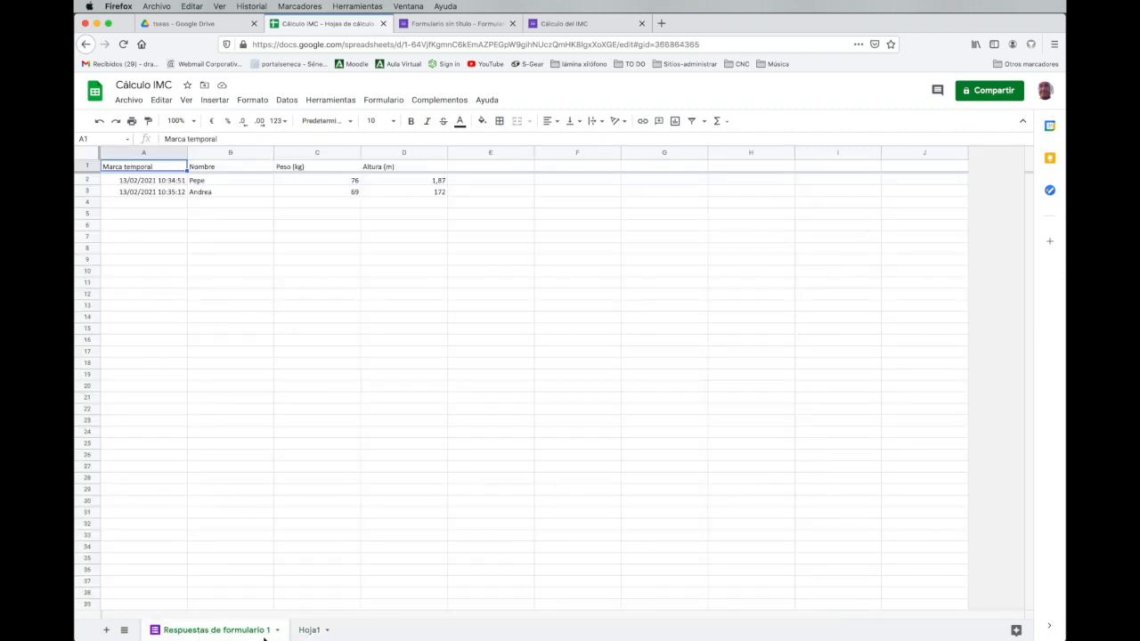
click(310, 631)
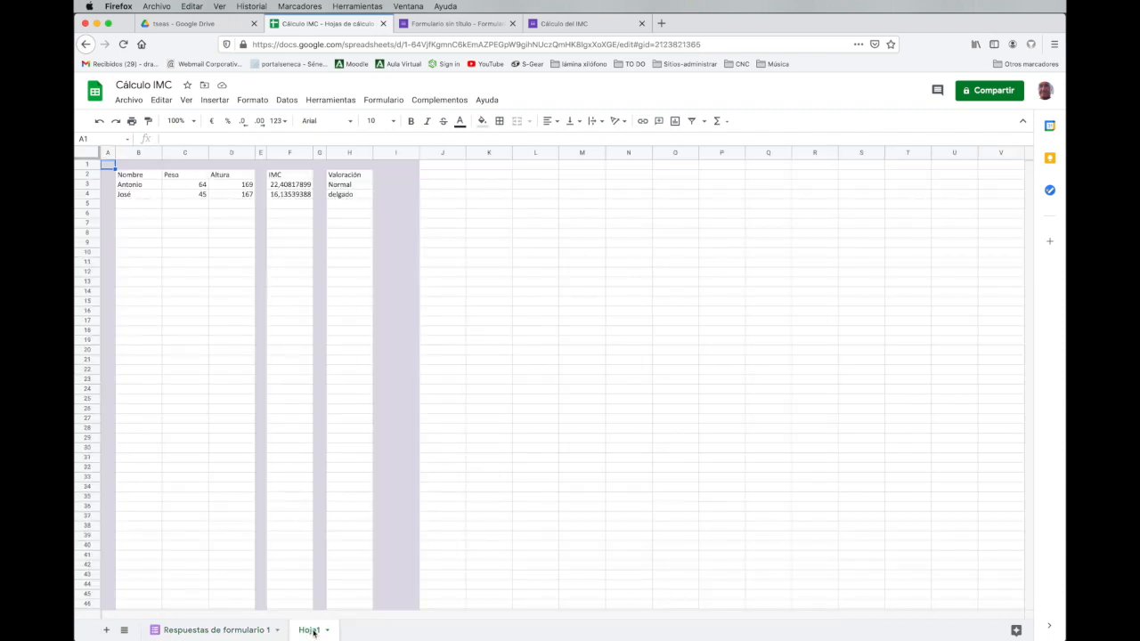
click(212, 631)
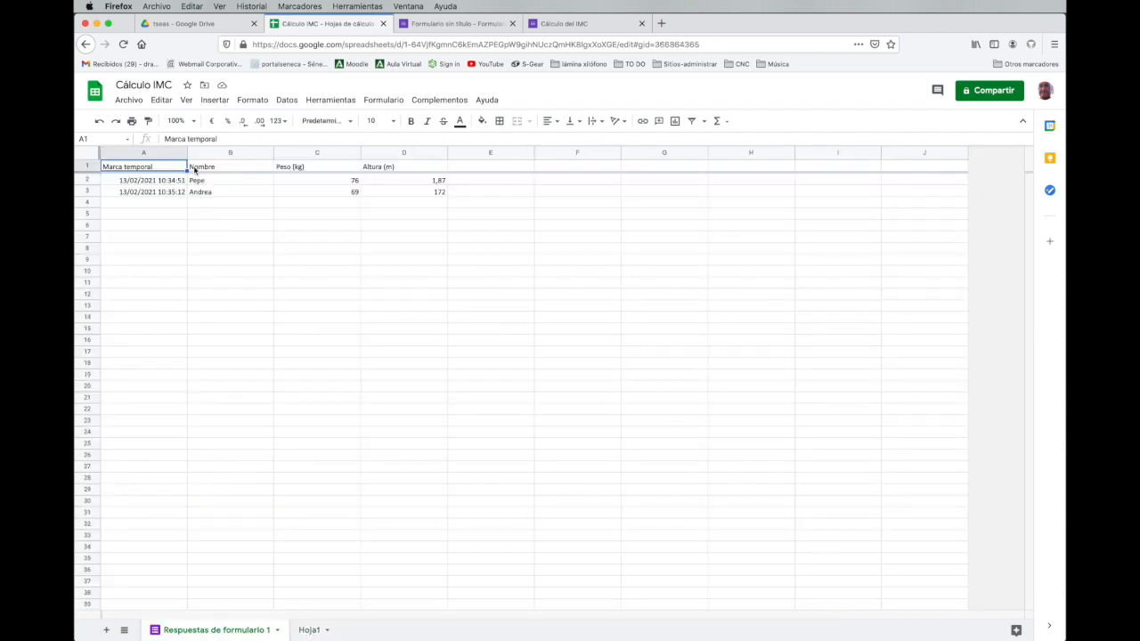
click(309, 633)
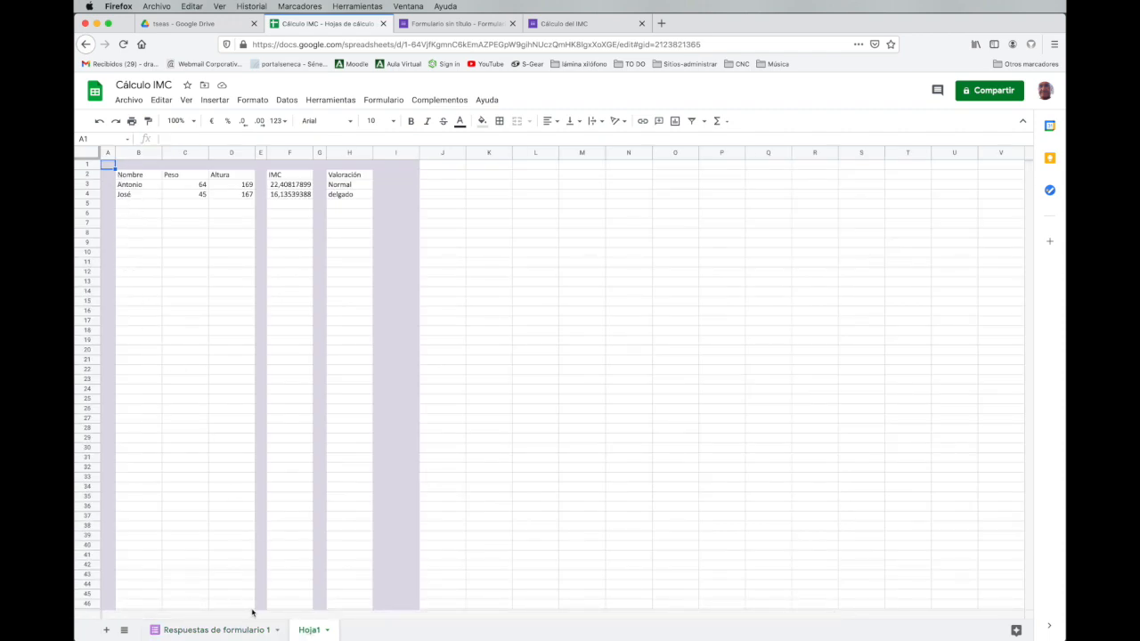
click(224, 630)
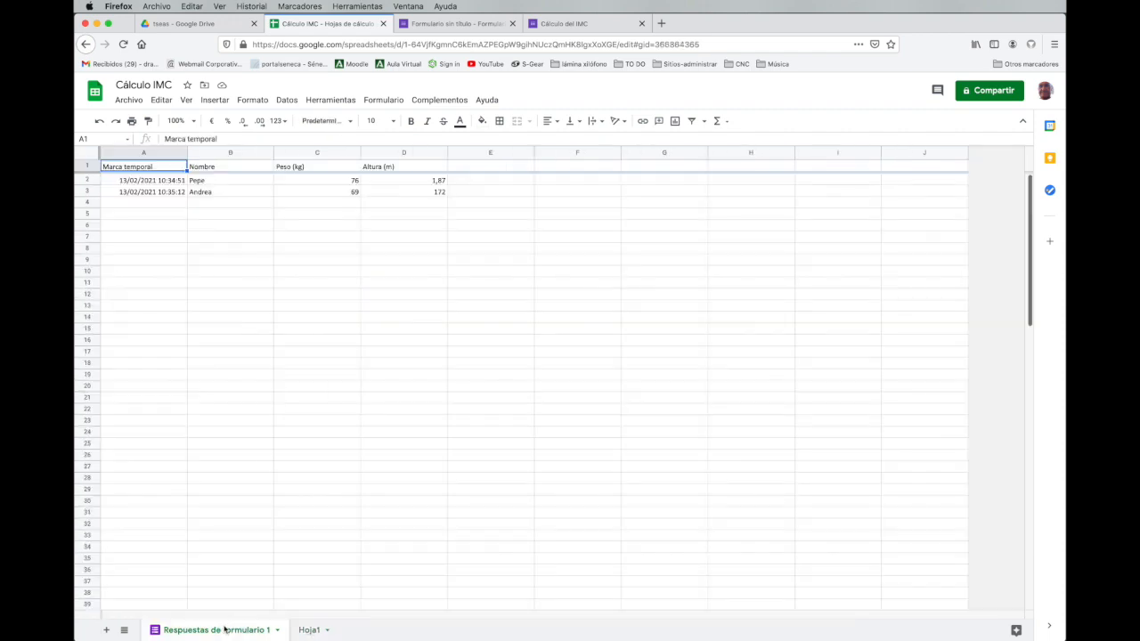
click(316, 629)
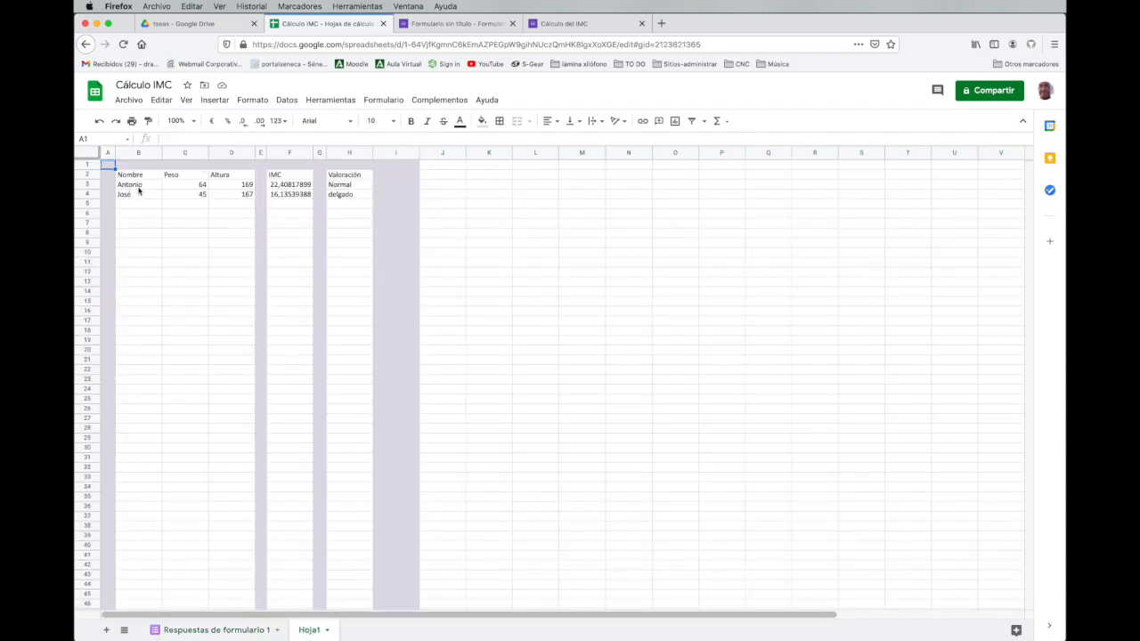
- Set the zoom to 150% and link Hoja1 cell B3 to the first respondent's name with ='Respuestas de formulario 1'!B2
click(140, 185)
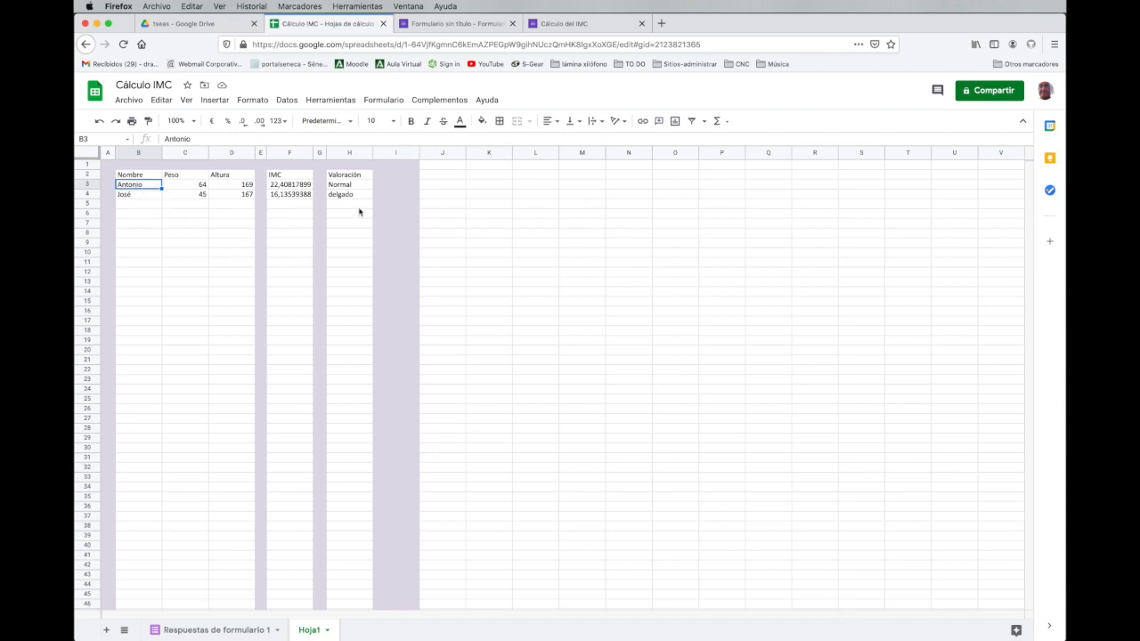
click(195, 124)
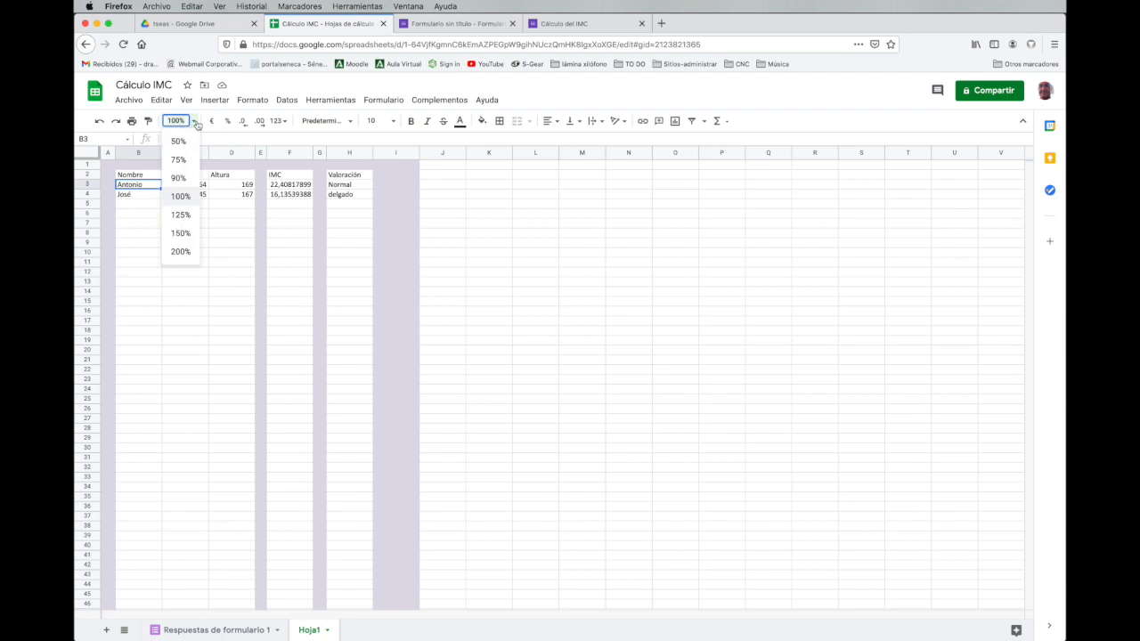
click(188, 233)
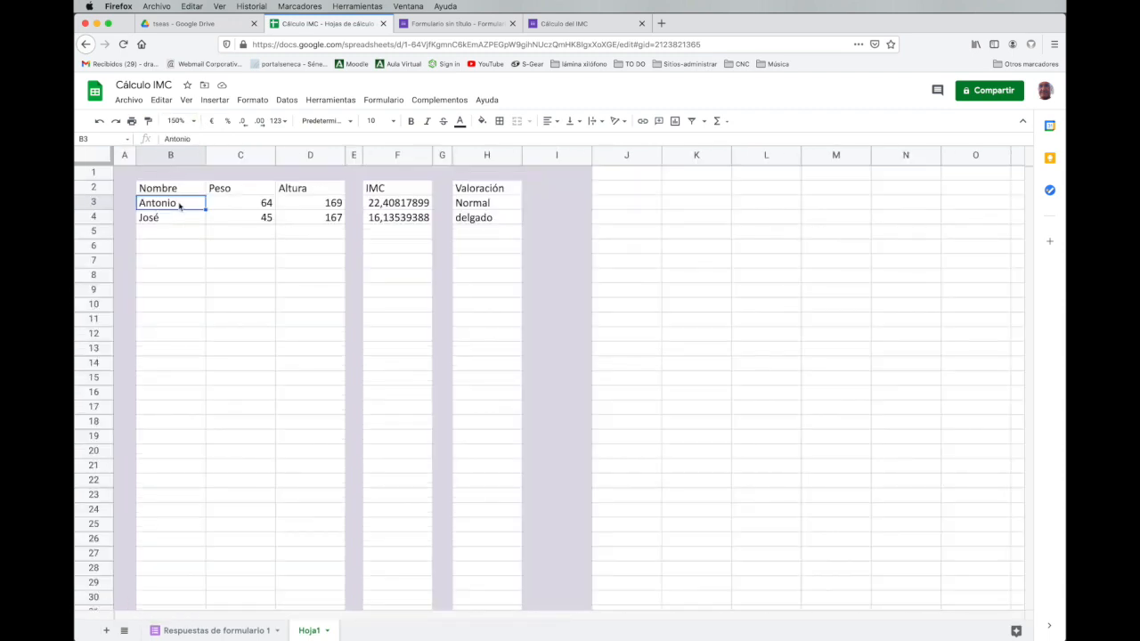
text(=)
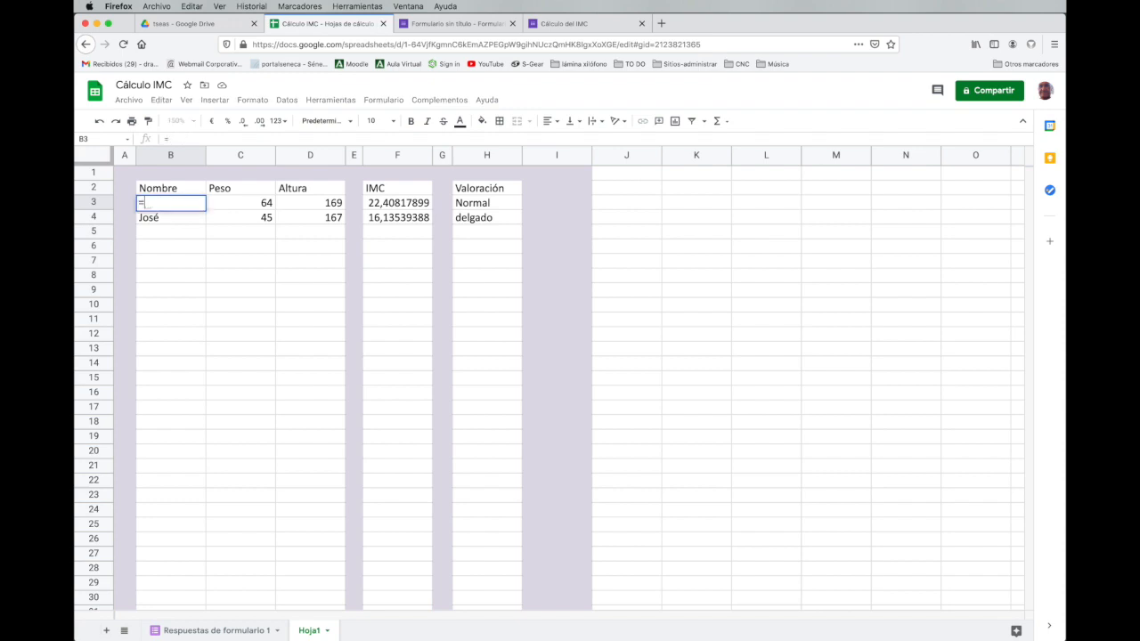
click(211, 631)
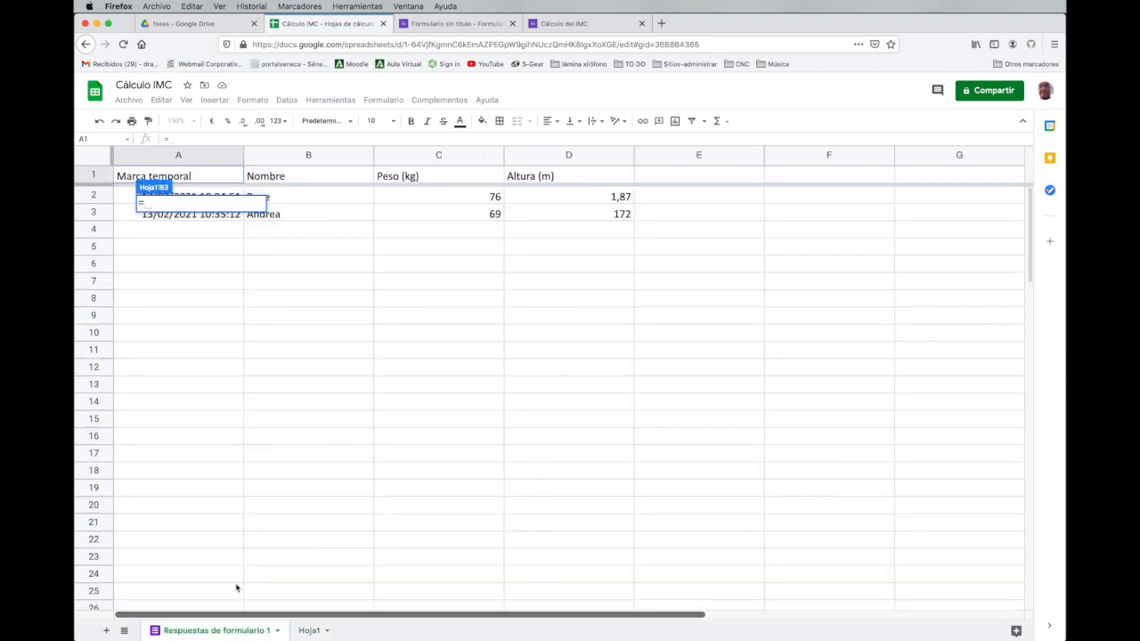
click(303, 197)
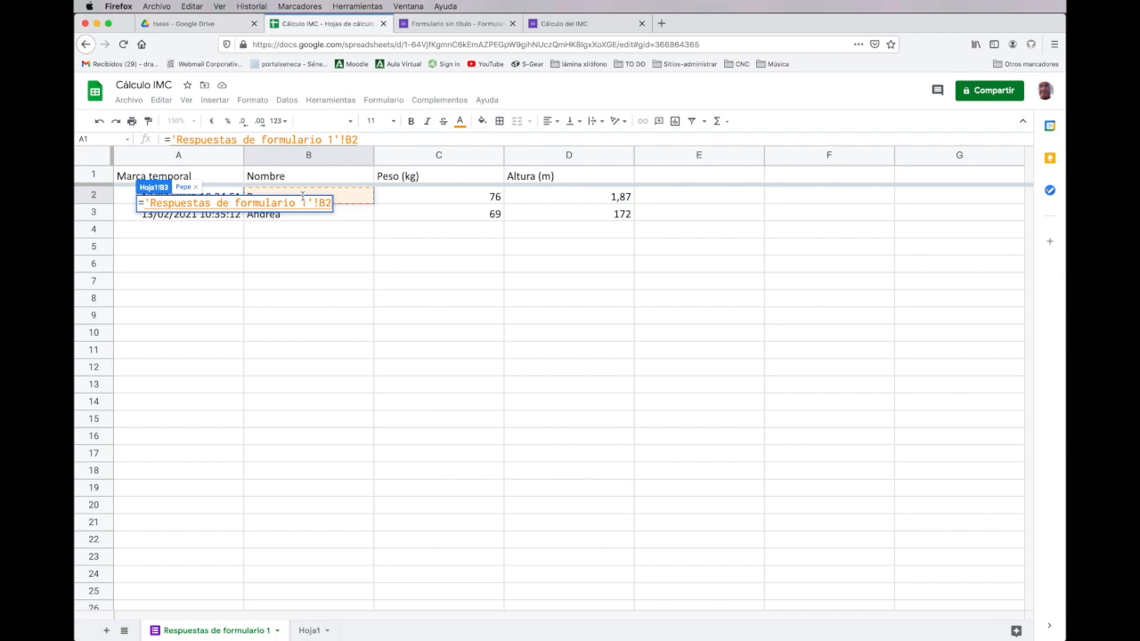
key(Return)
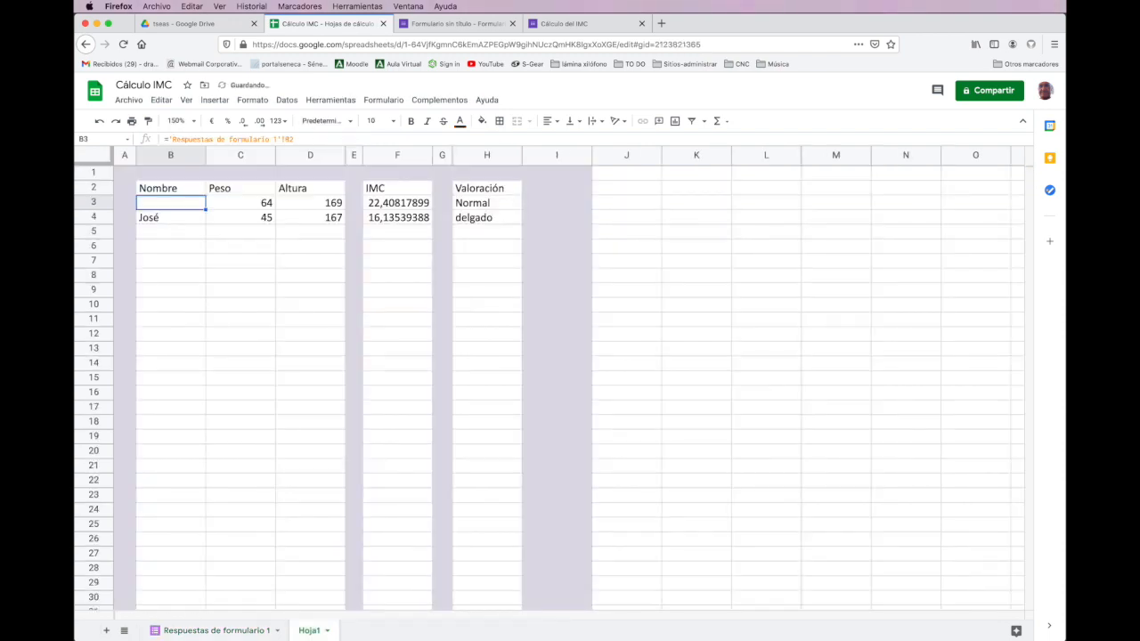
- Link Hoja1 cell C3 to the first respondent's weight with ='Respuestas de formulario 1'!C2
click(253, 203)
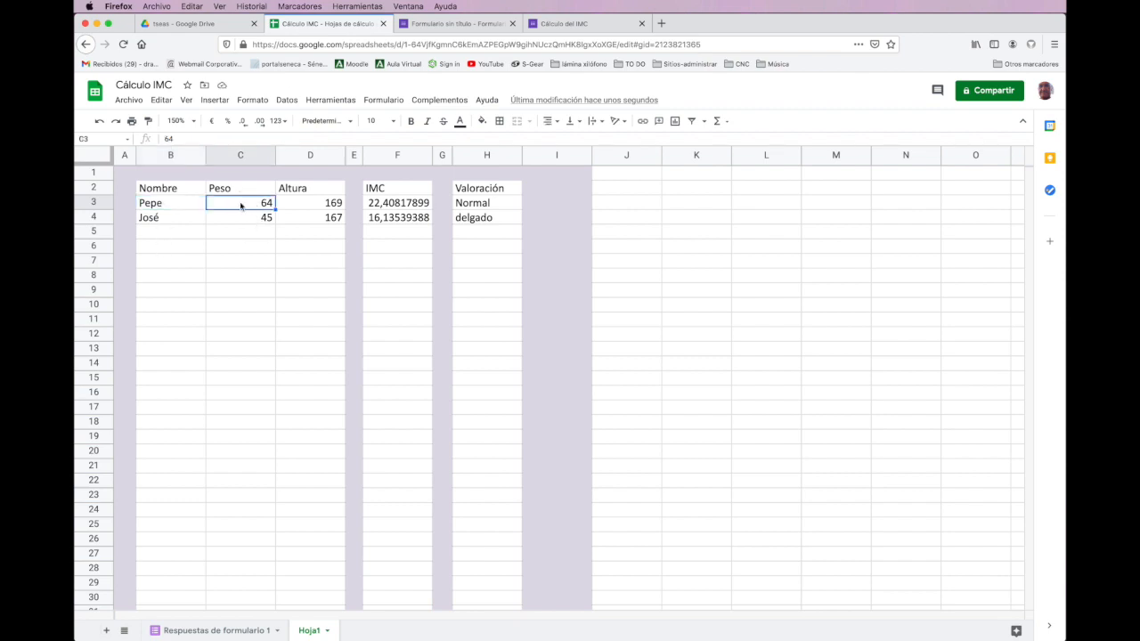
text(=)
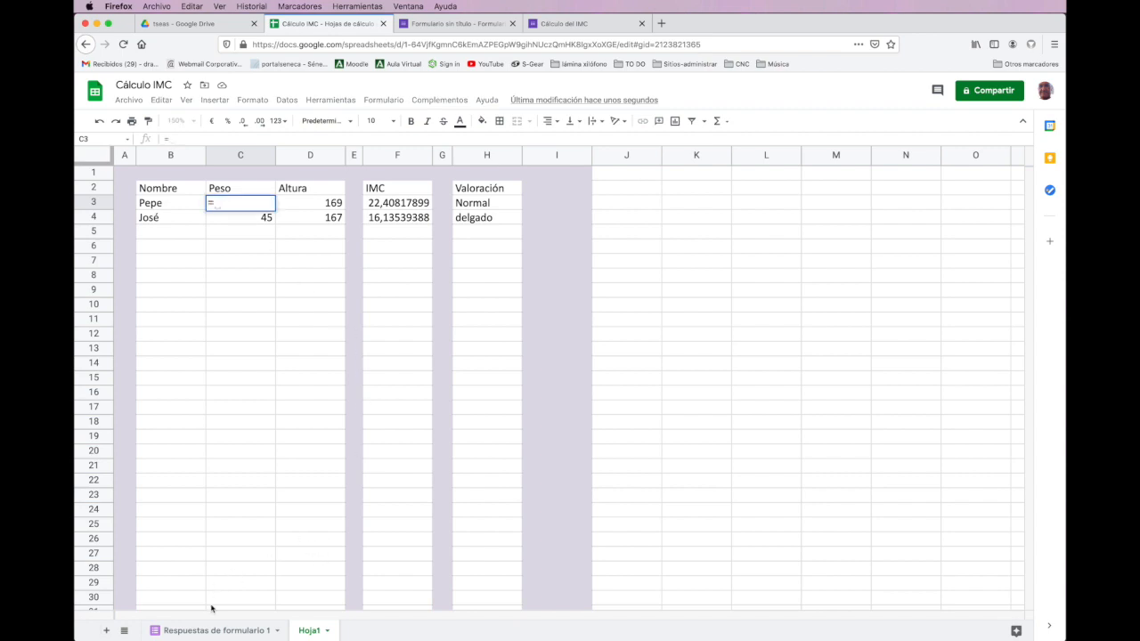
click(241, 631)
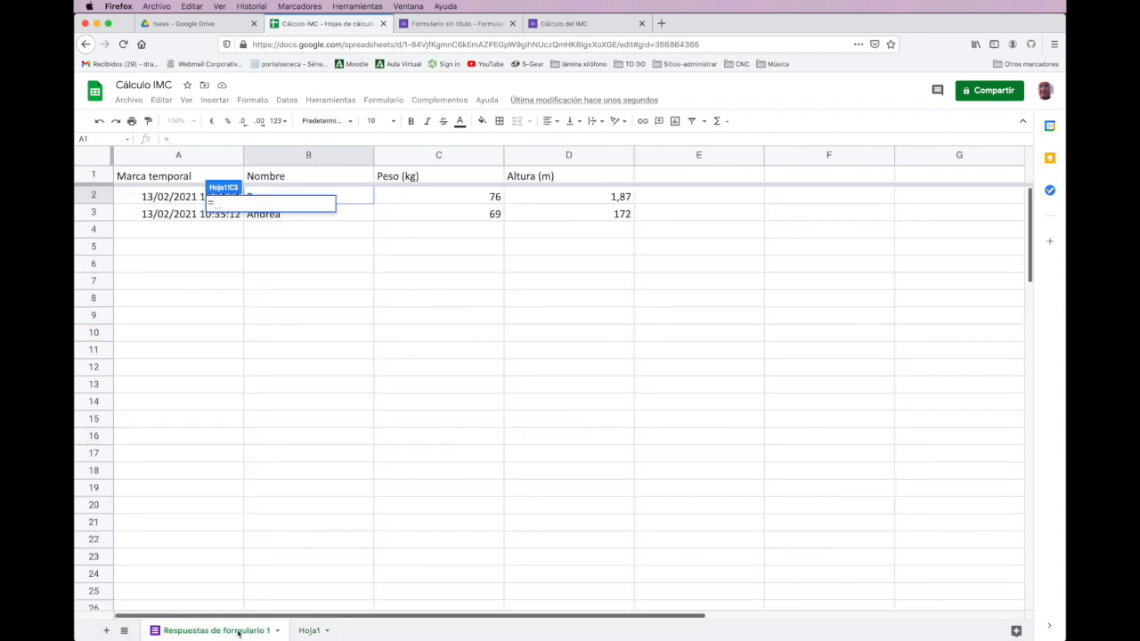
click(452, 199)
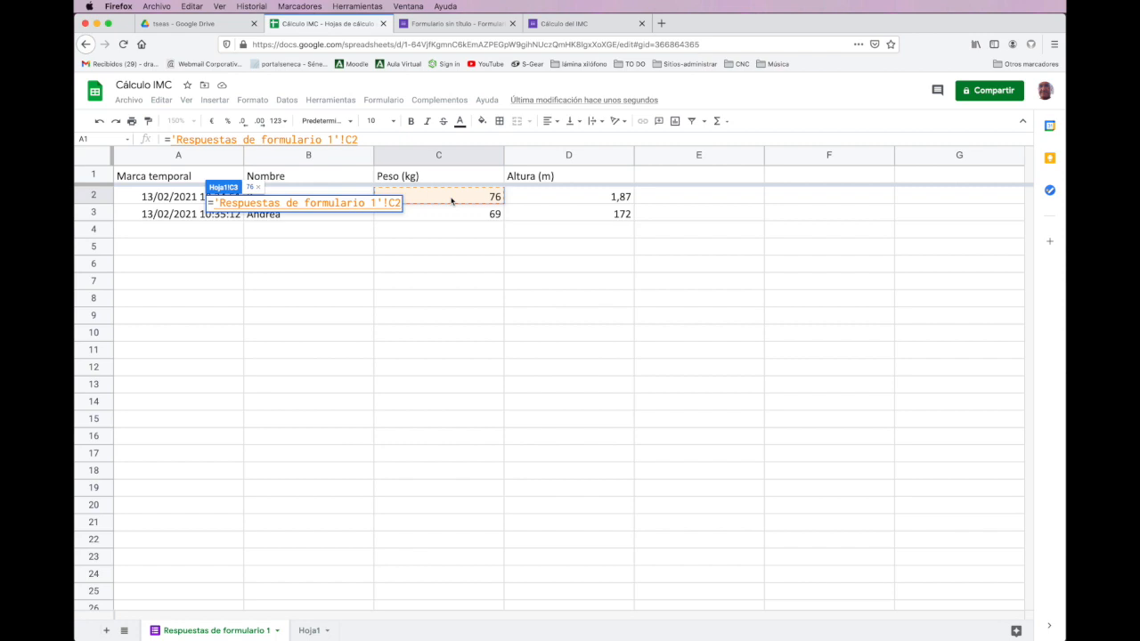
key(Return)
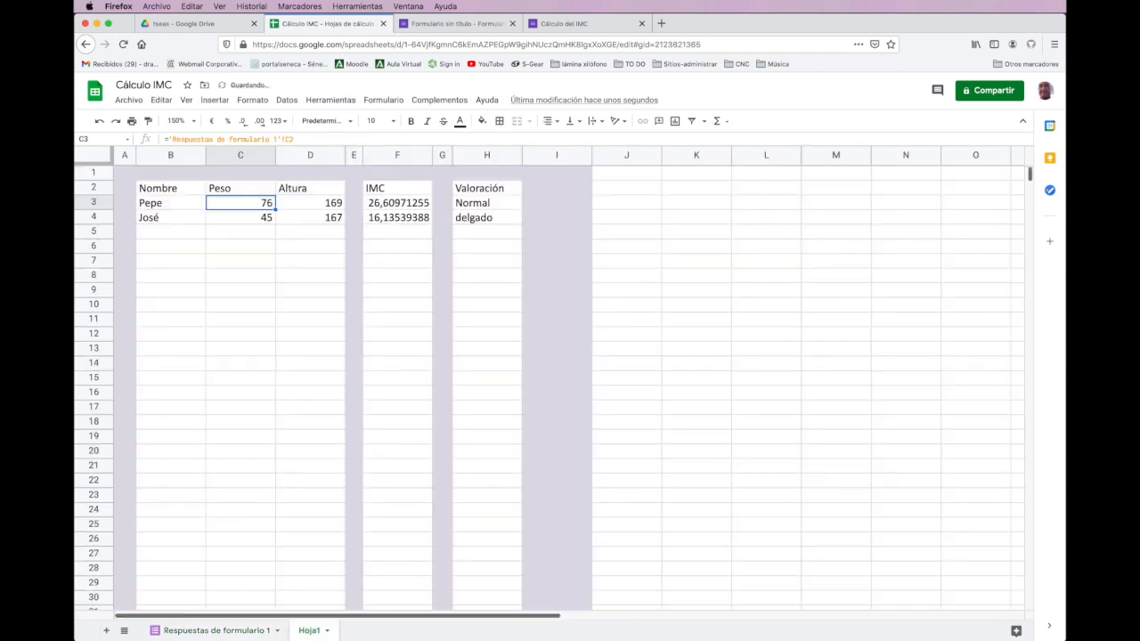
- Link Hoja1 cell D3 to the first respondent's height with ='Respuestas de formulario 1'!D2
click(308, 207)
text(=)
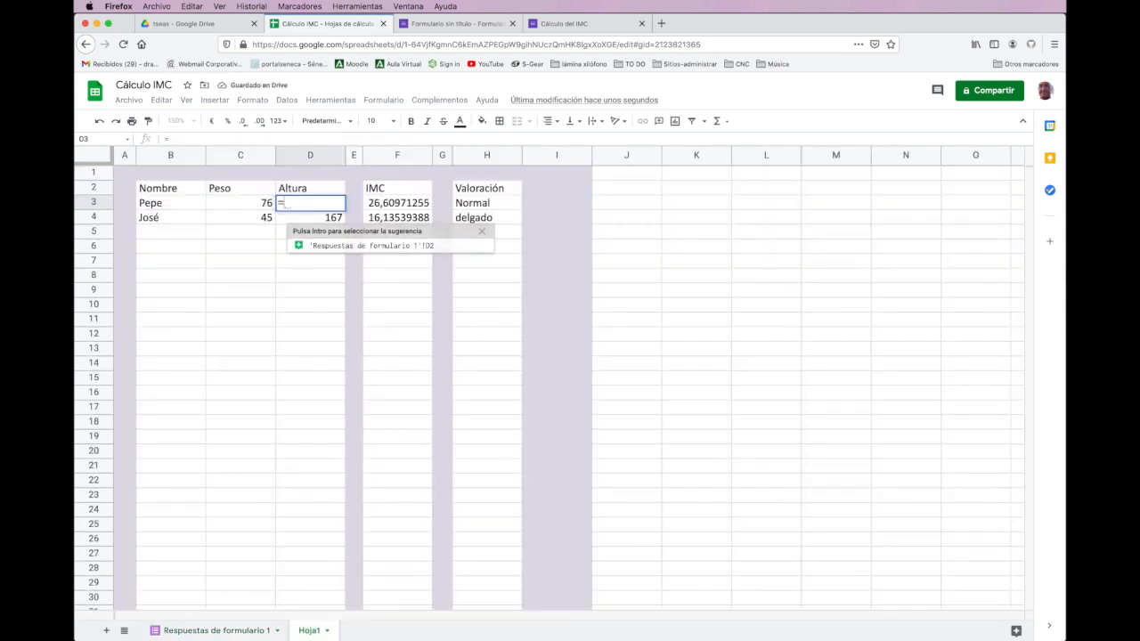
click(247, 628)
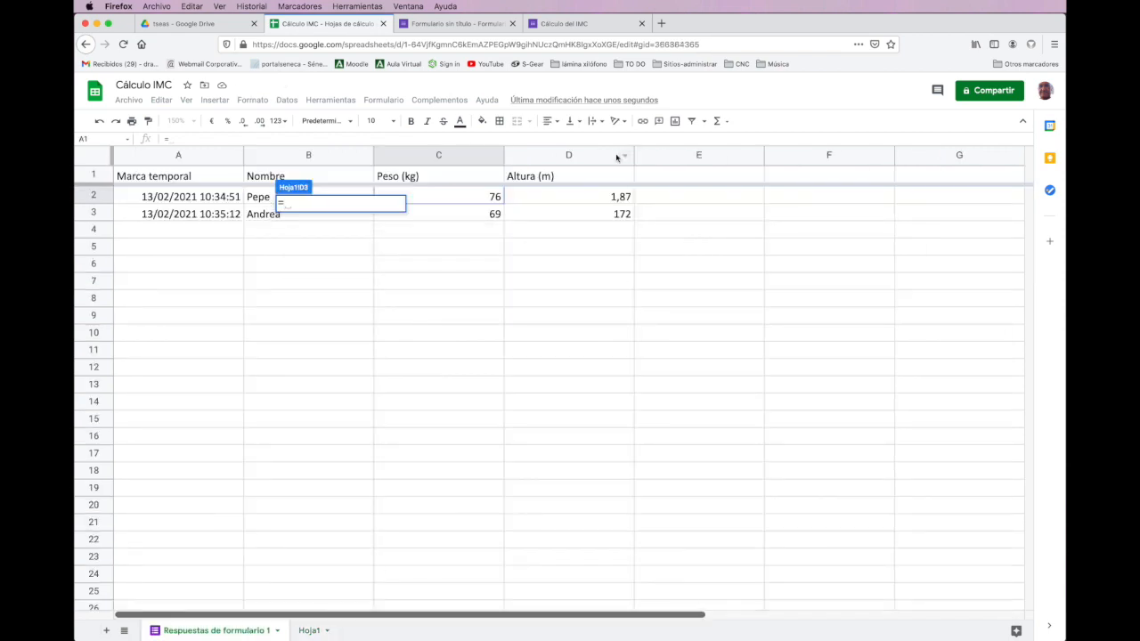
click(607, 198)
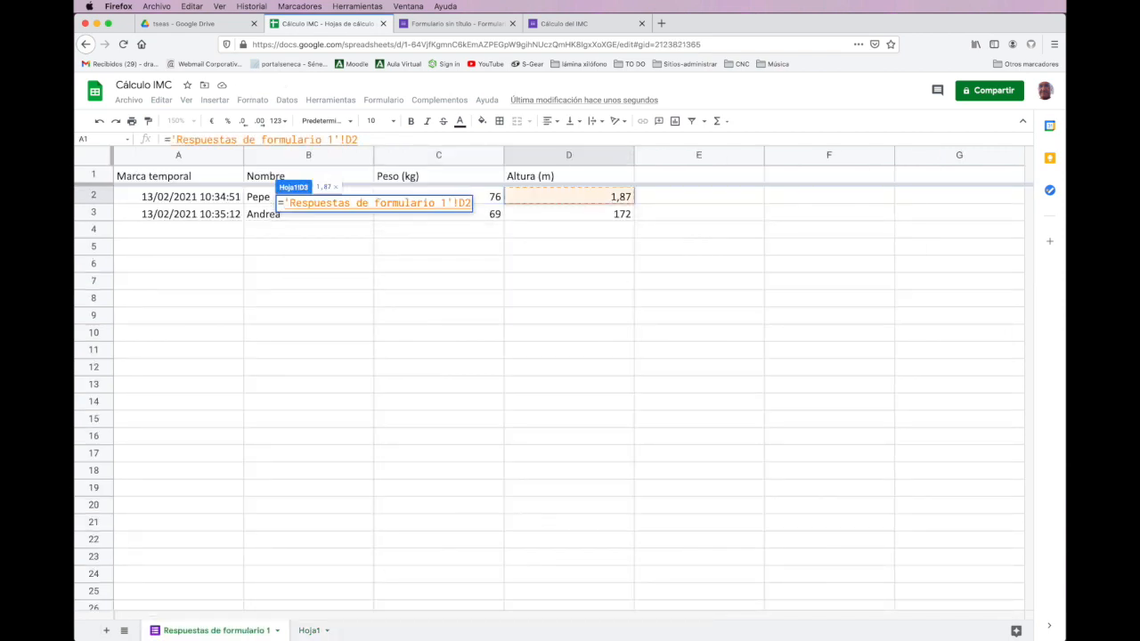
key(Return)
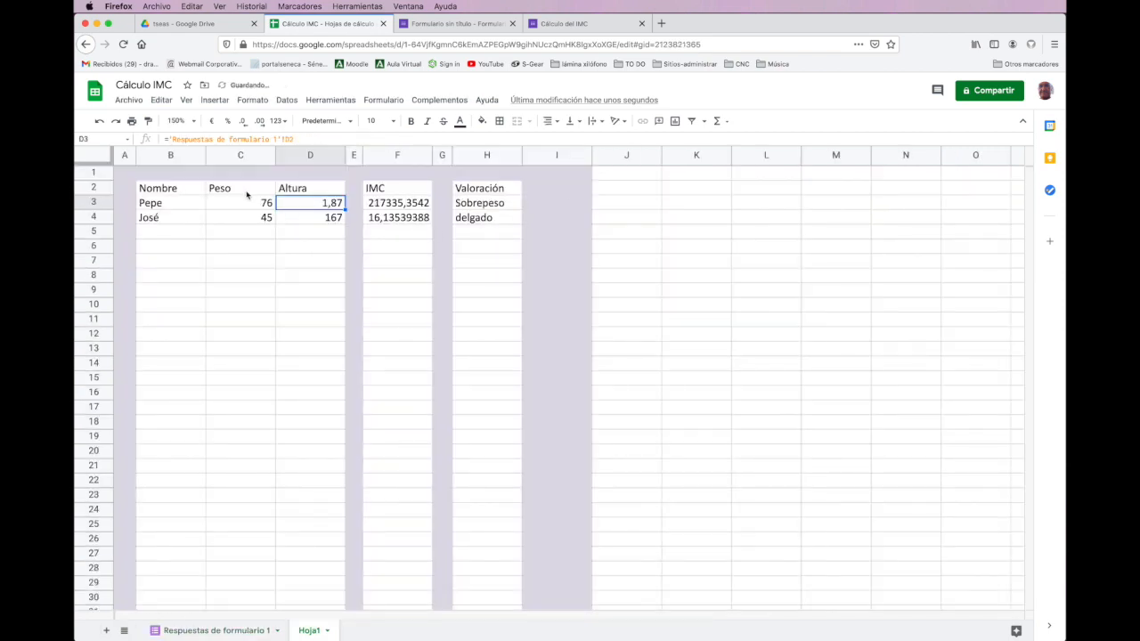
- Remove the division by 100 from the IMC formula in F3, making it = SI( ESNUMERO(D3) ; C3/((D3)^2) ; "")
click(398, 205)
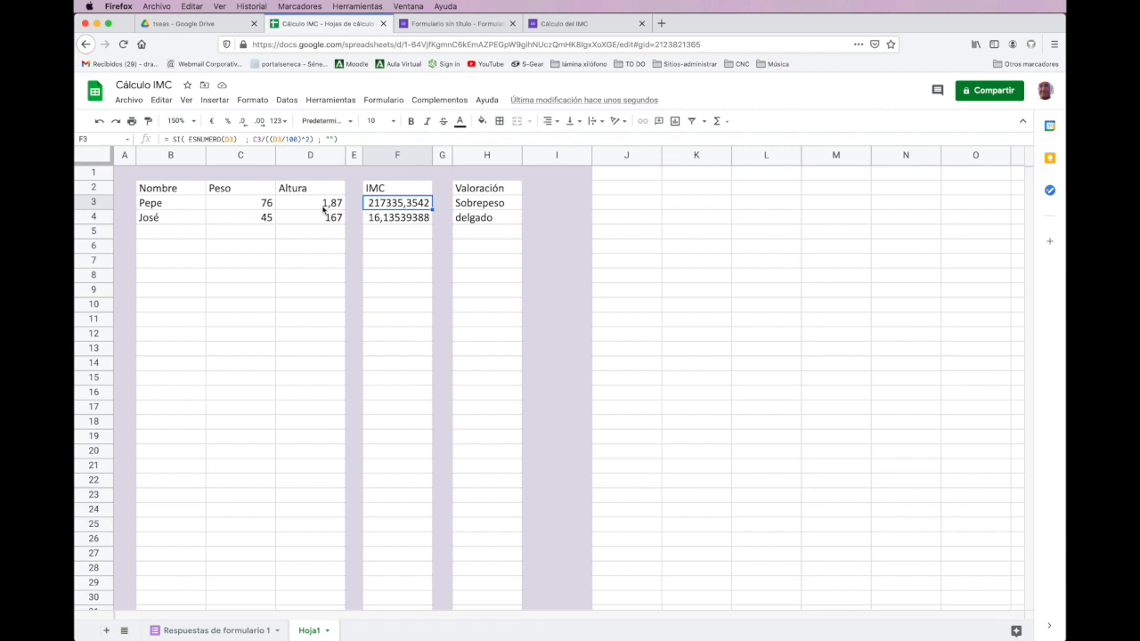
click(295, 138)
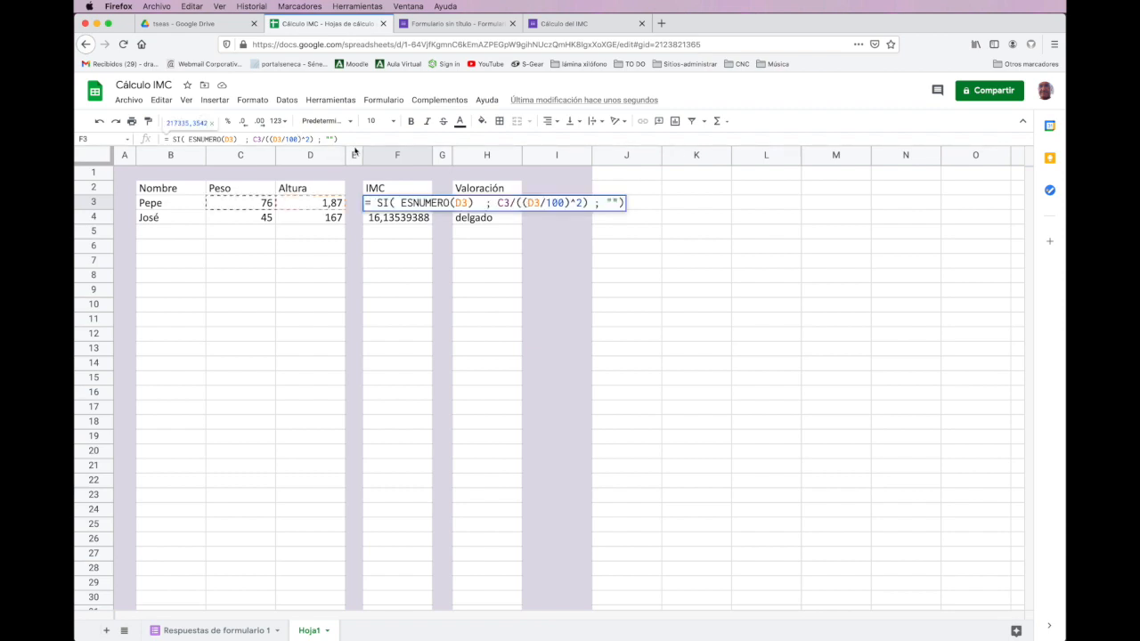
key(BackSpace)
key(BackSpace)
key(BackSpace)
key(BackSpace)
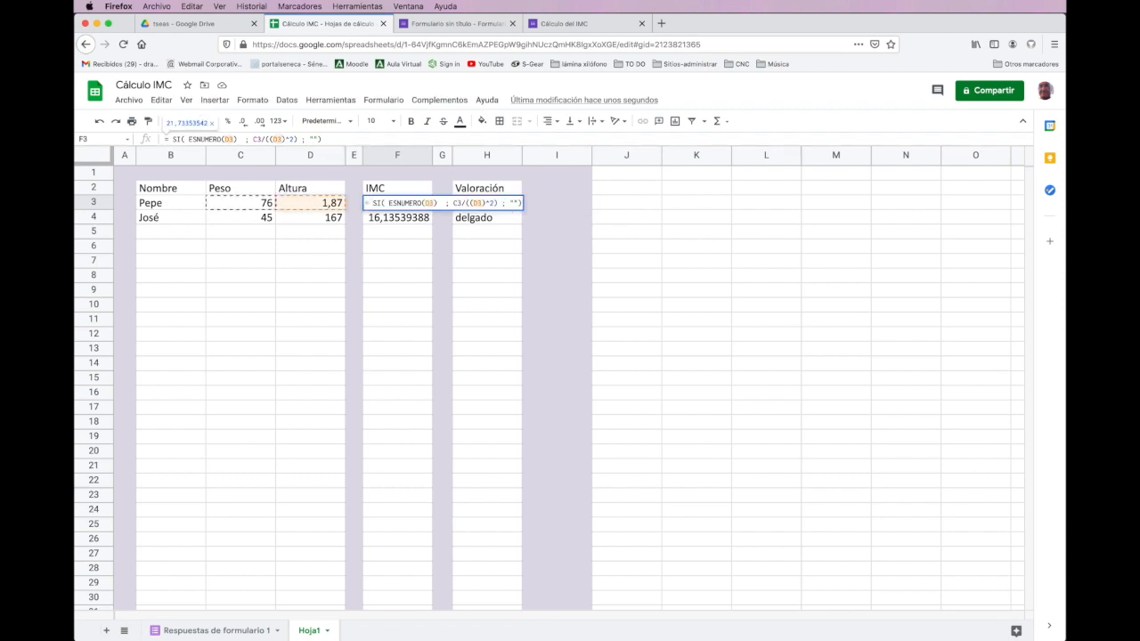
key(Return)
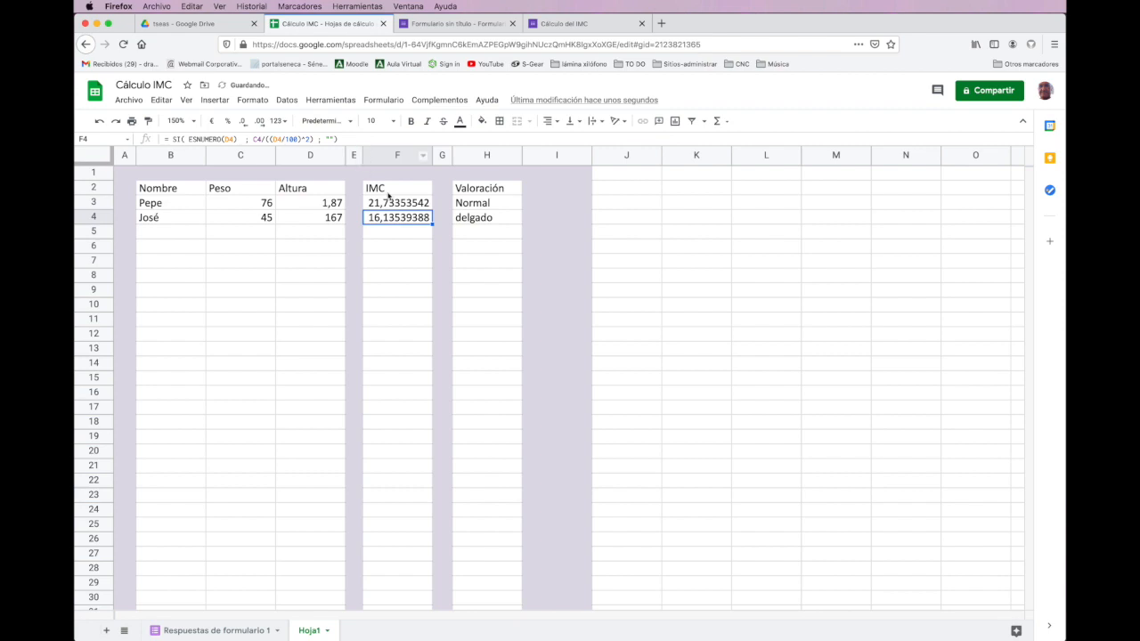
- Fill the corrected IMC formula from F3 down through F30
click(392, 204)
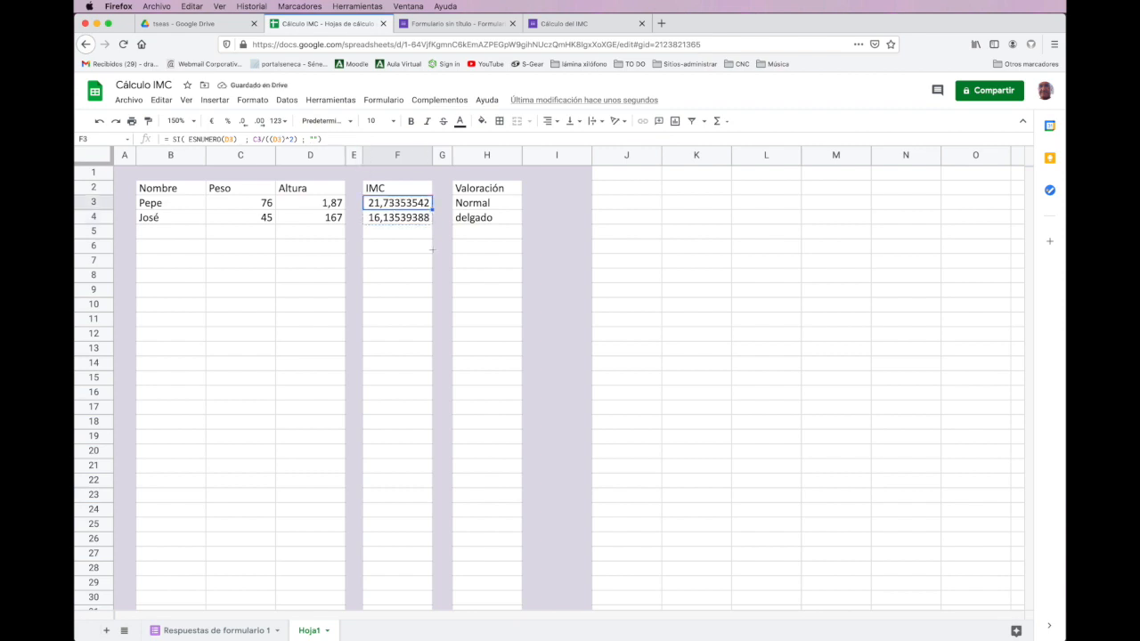
drag(419, 560, 420, 597)
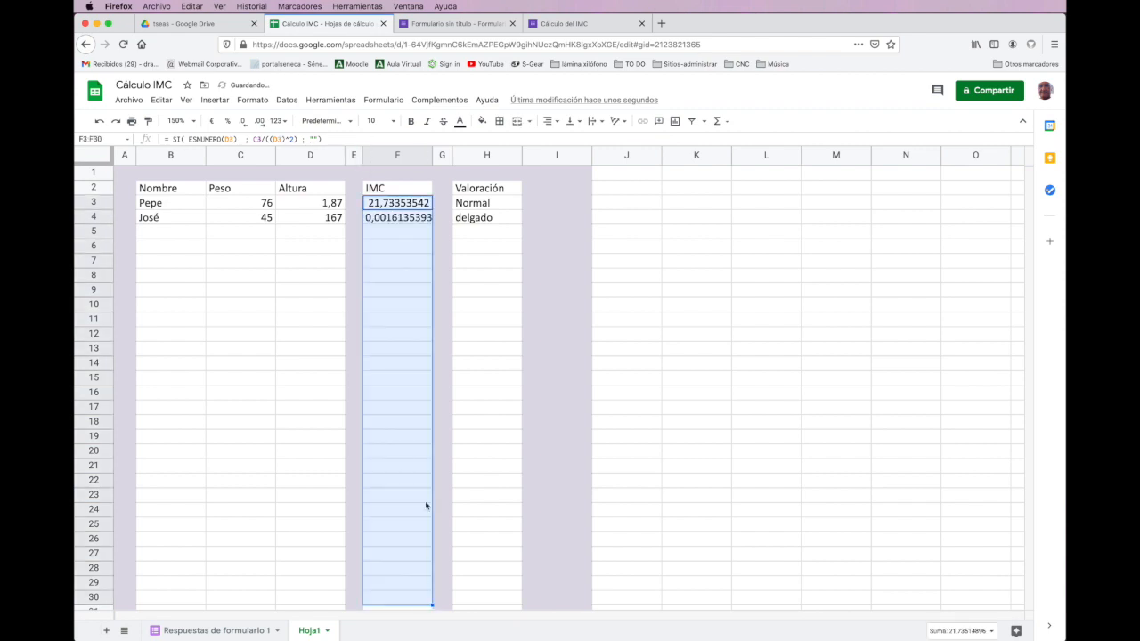
click(399, 247)
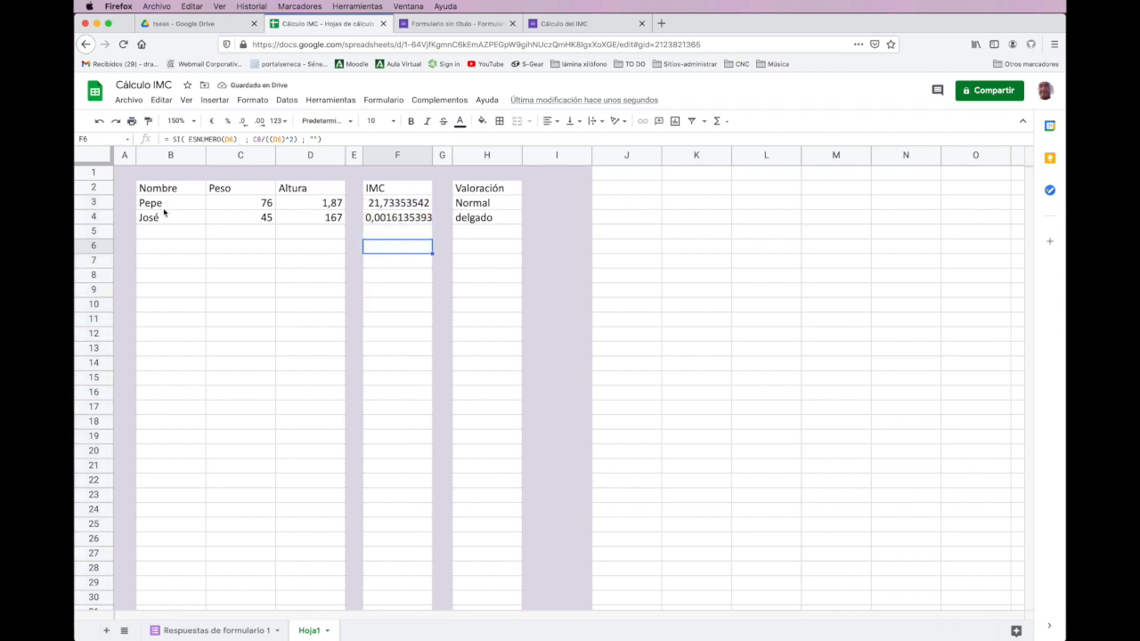
- Fill the name, weight and height references in B3:D3 down through row 30
drag(156, 207, 308, 210)
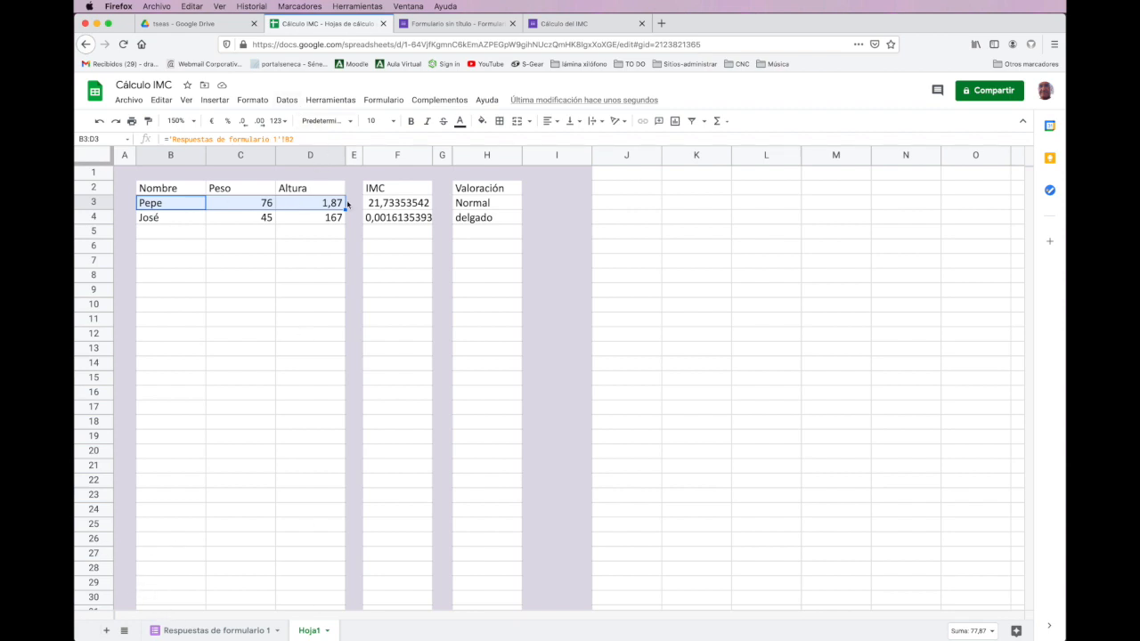
drag(344, 211, 335, 598)
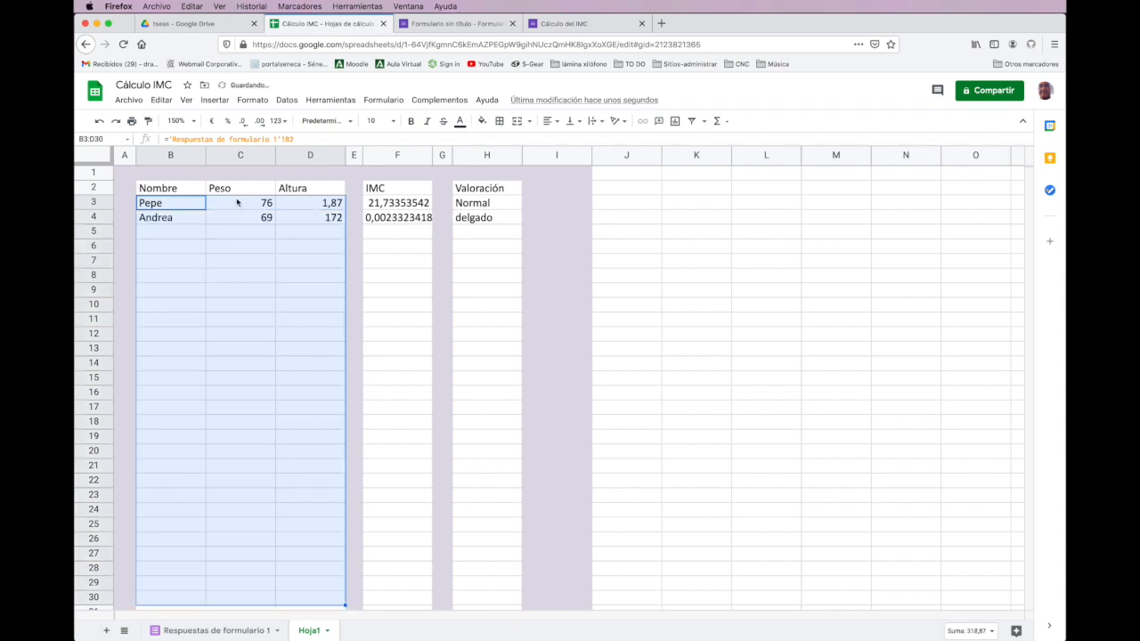
click(171, 234)
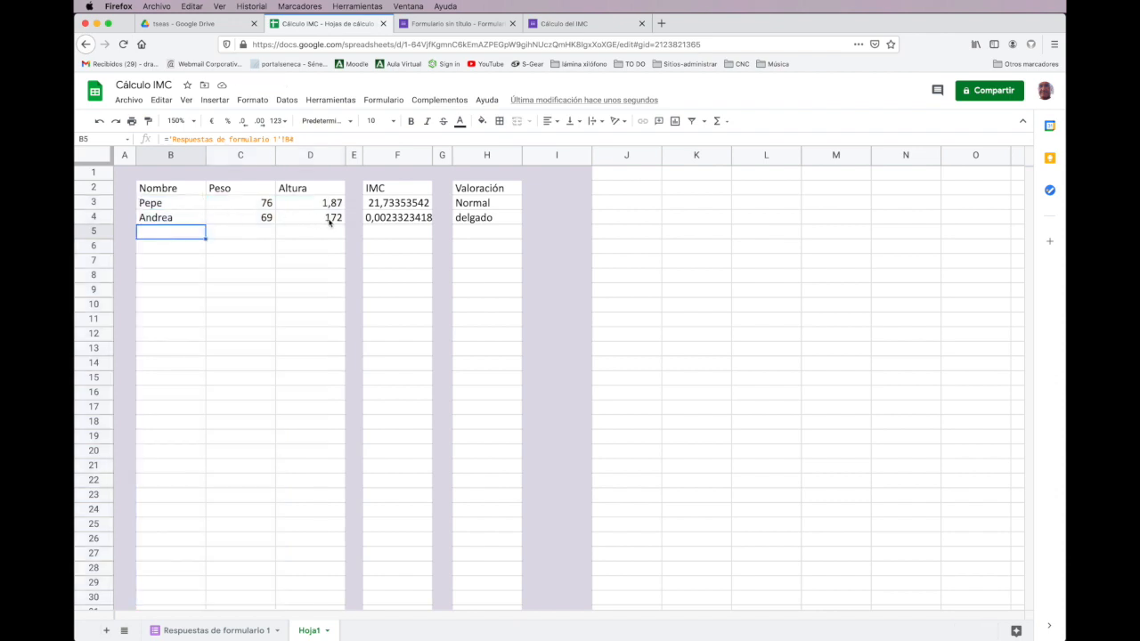
- Check the form-response references in the name, weight and height cells of Hoja1 rows 3 and 4
click(184, 222)
click(251, 204)
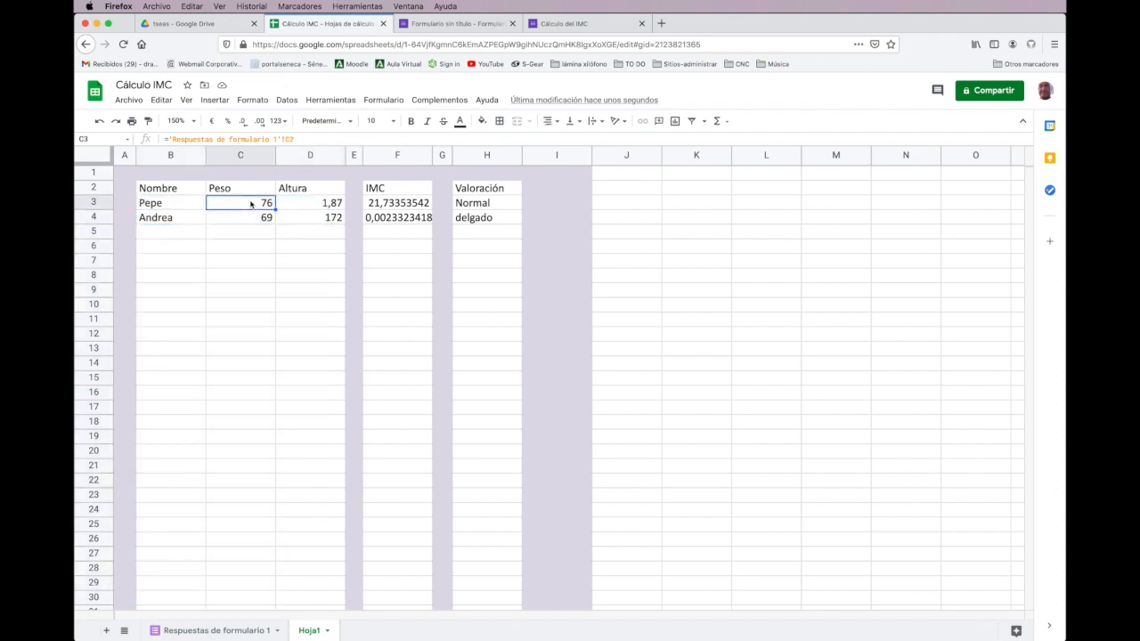
click(308, 204)
click(255, 223)
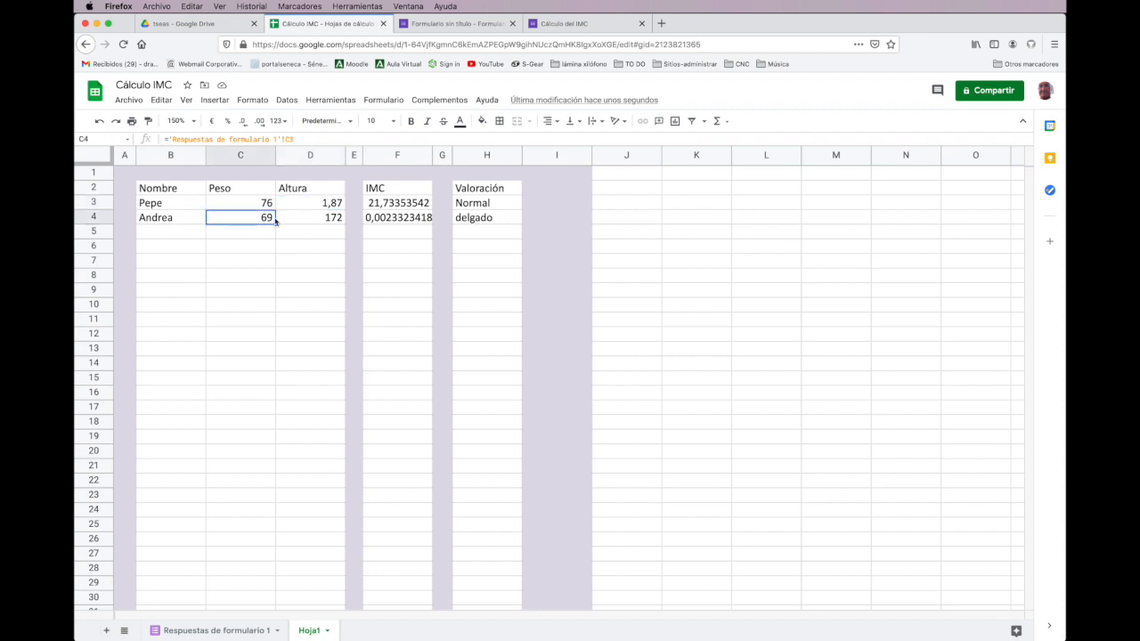
click(329, 221)
click(242, 221)
click(313, 222)
- Correct the height in cell D3 of Respuestas de formulario 1 to 1,72 and return to Hoja1
click(233, 631)
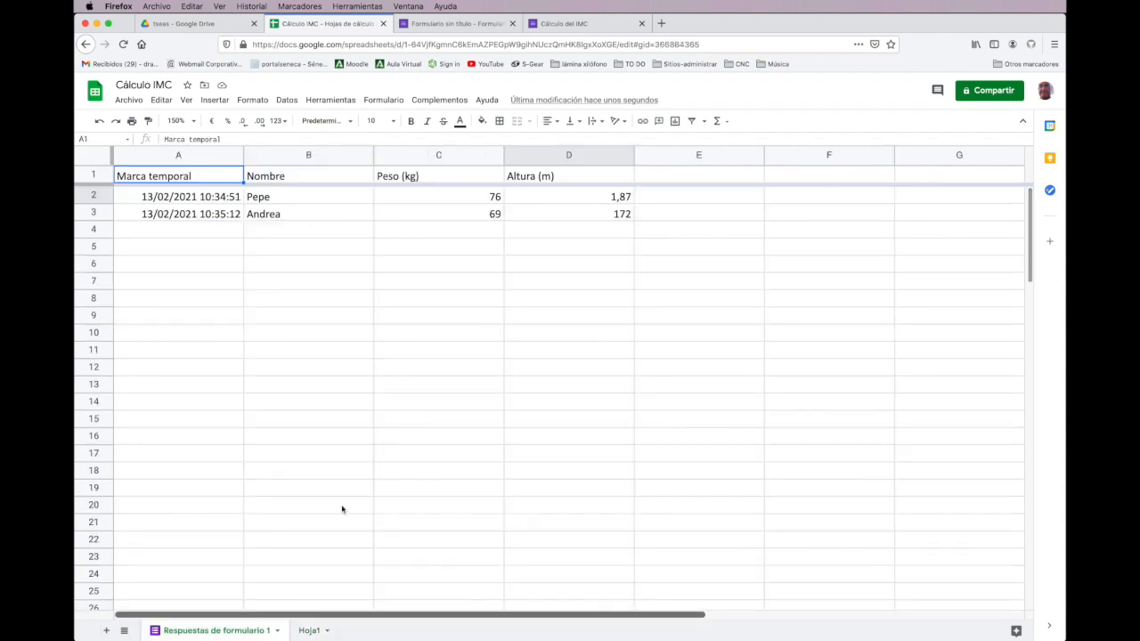
click(618, 216)
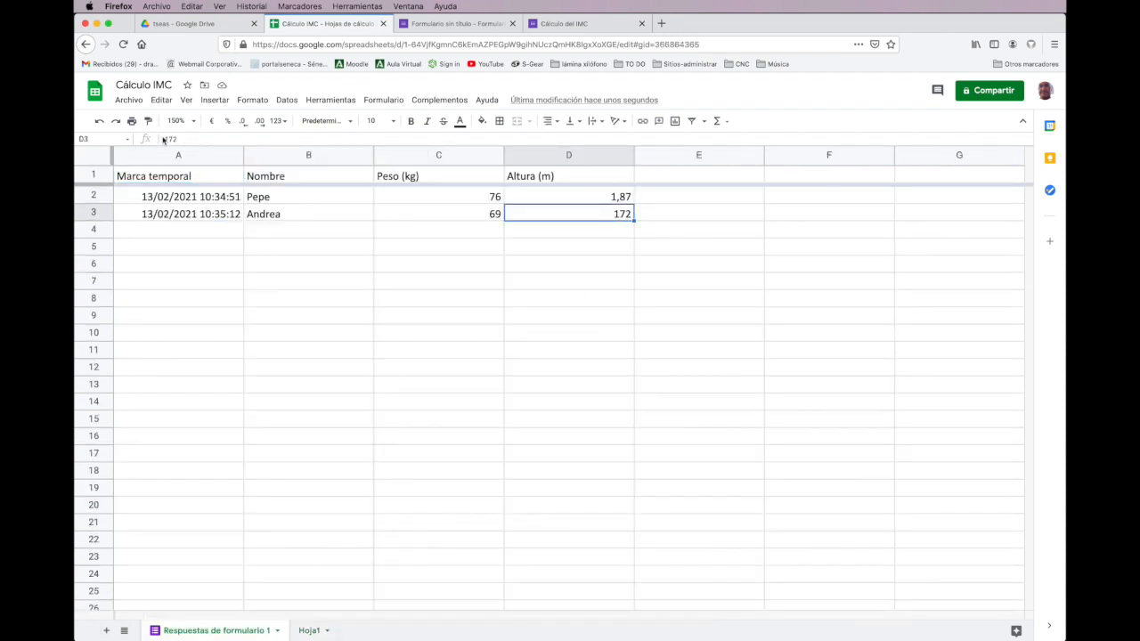
double_click(623, 218)
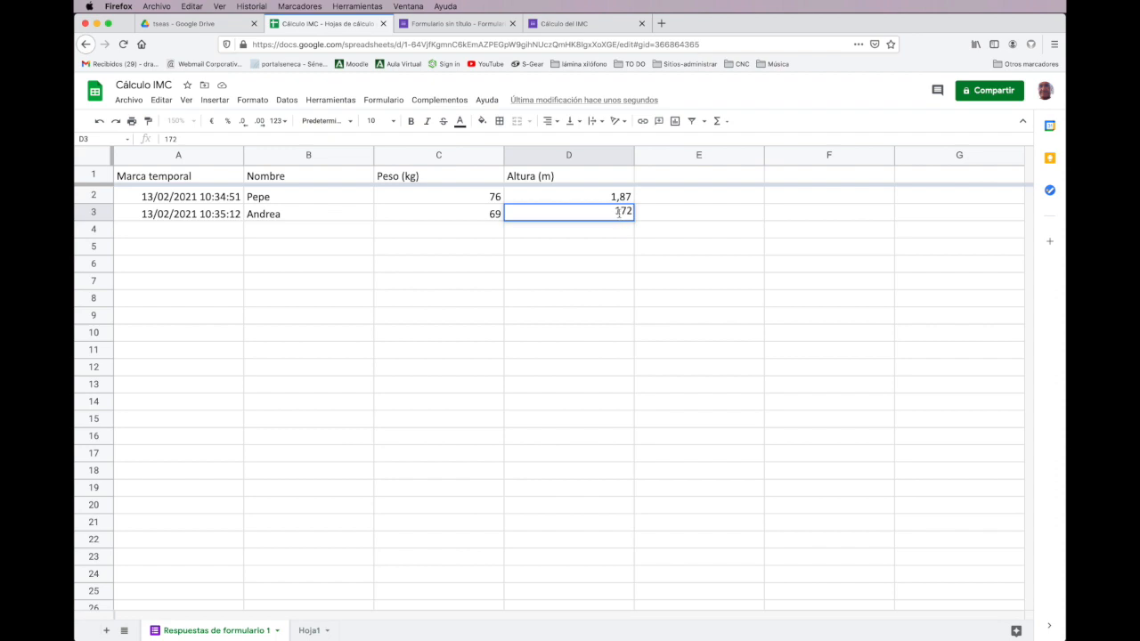
text(,)
key(Return)
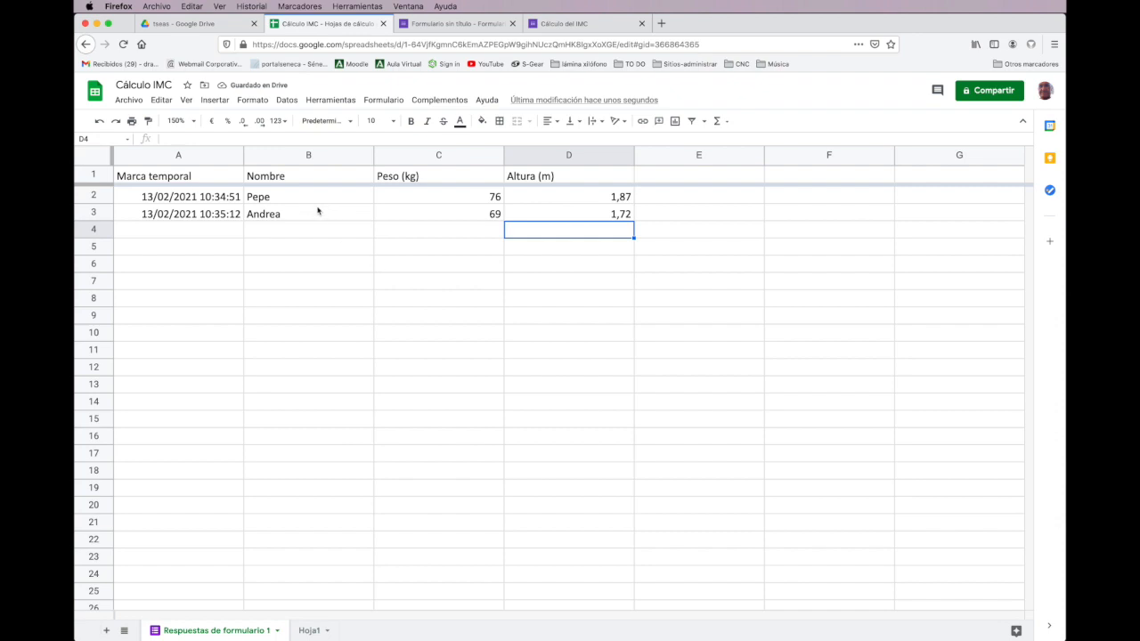
click(311, 202)
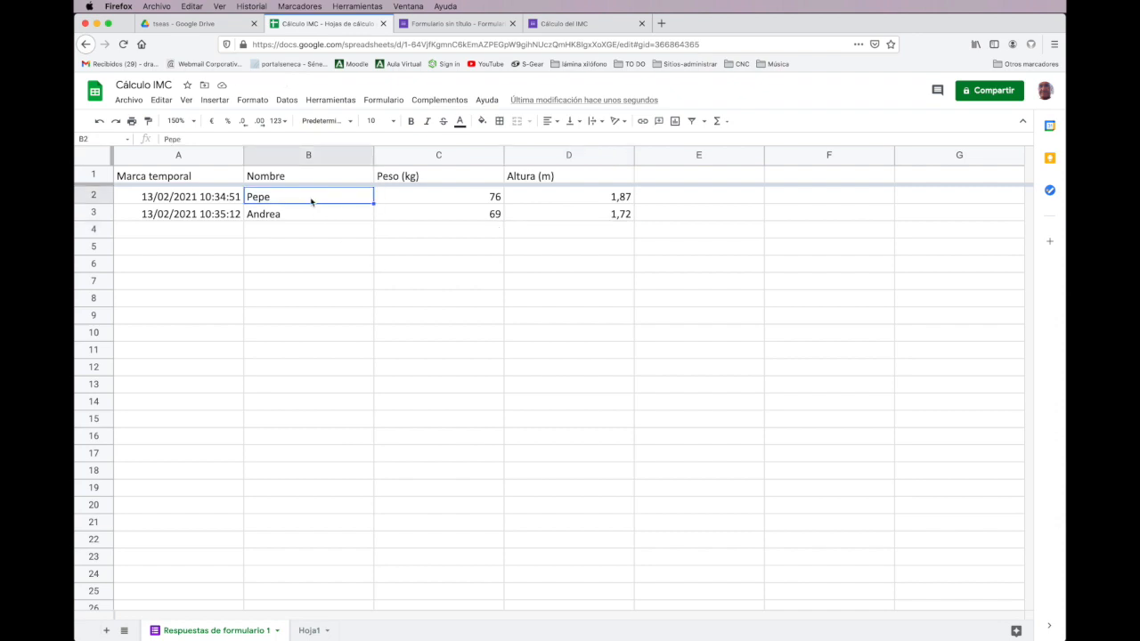
click(308, 631)
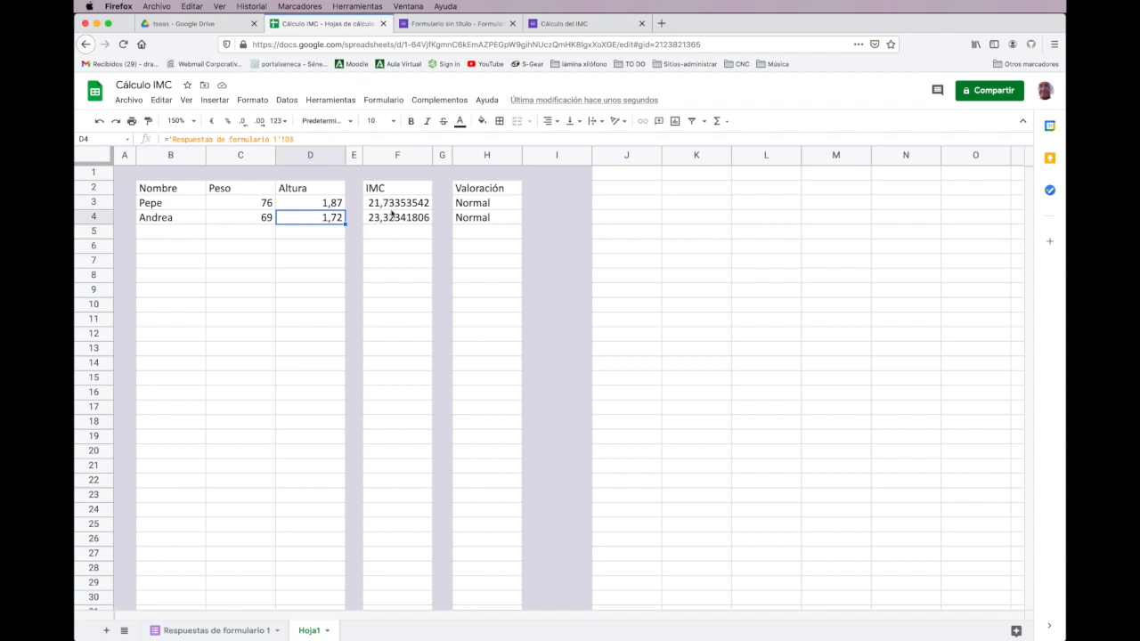
- Switch to the form editor and review the responses question by question, plus both individual submissions
click(442, 27)
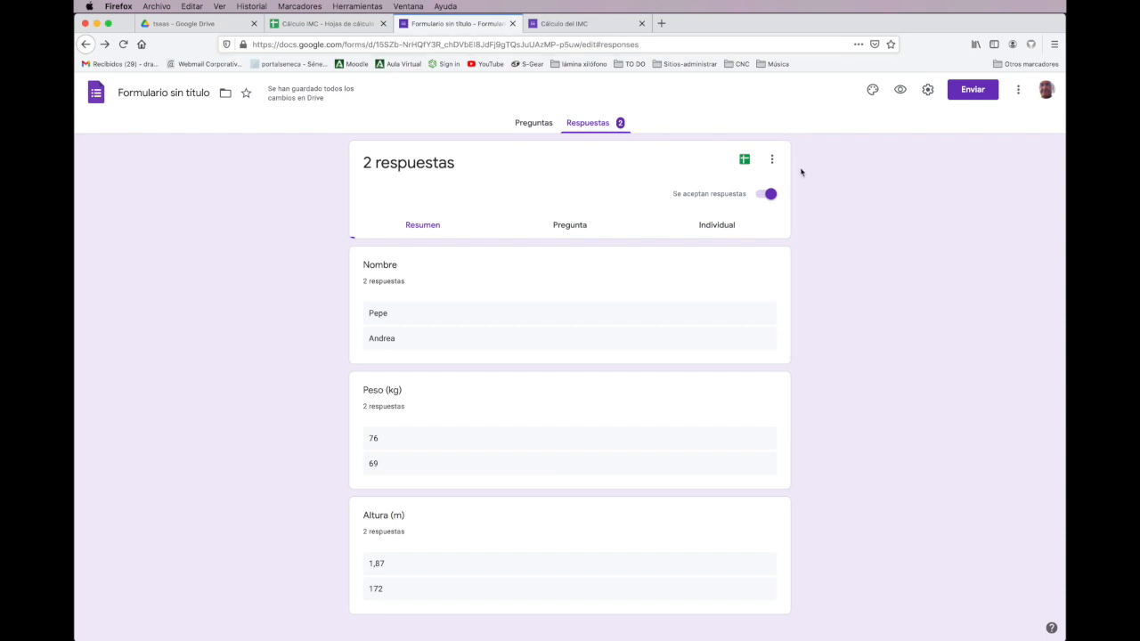
click(568, 228)
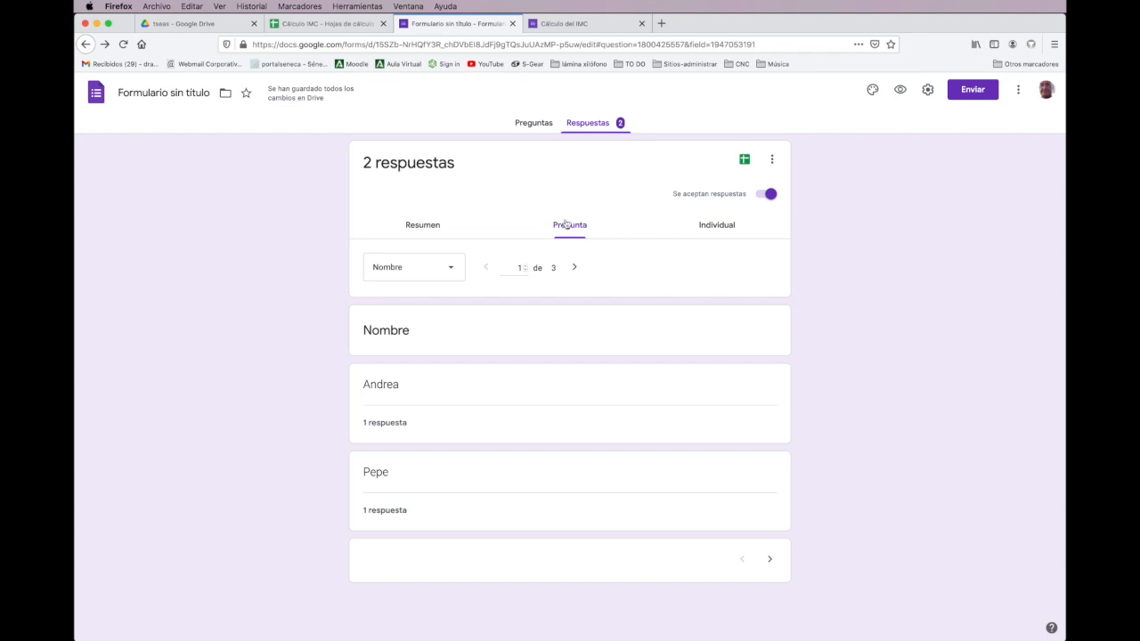
click(575, 267)
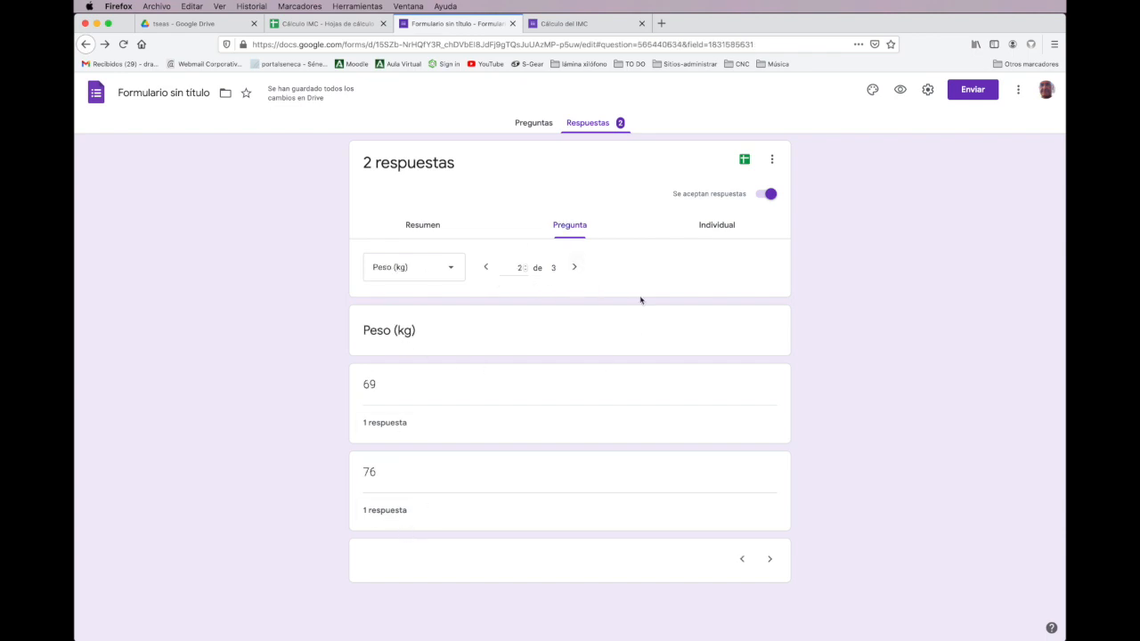
click(574, 267)
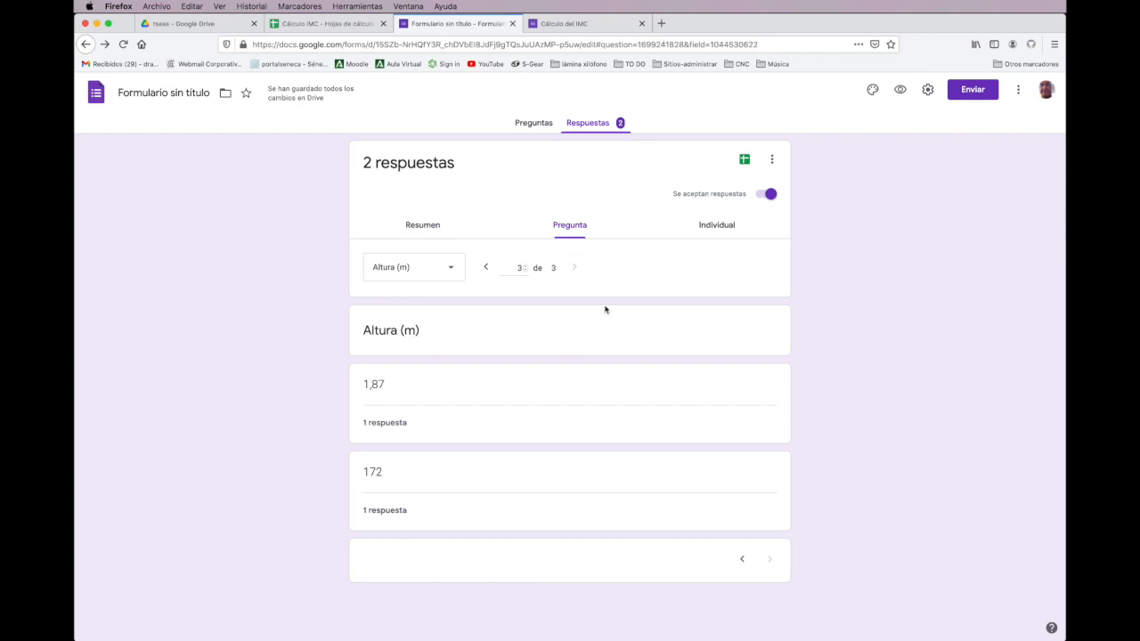
click(720, 226)
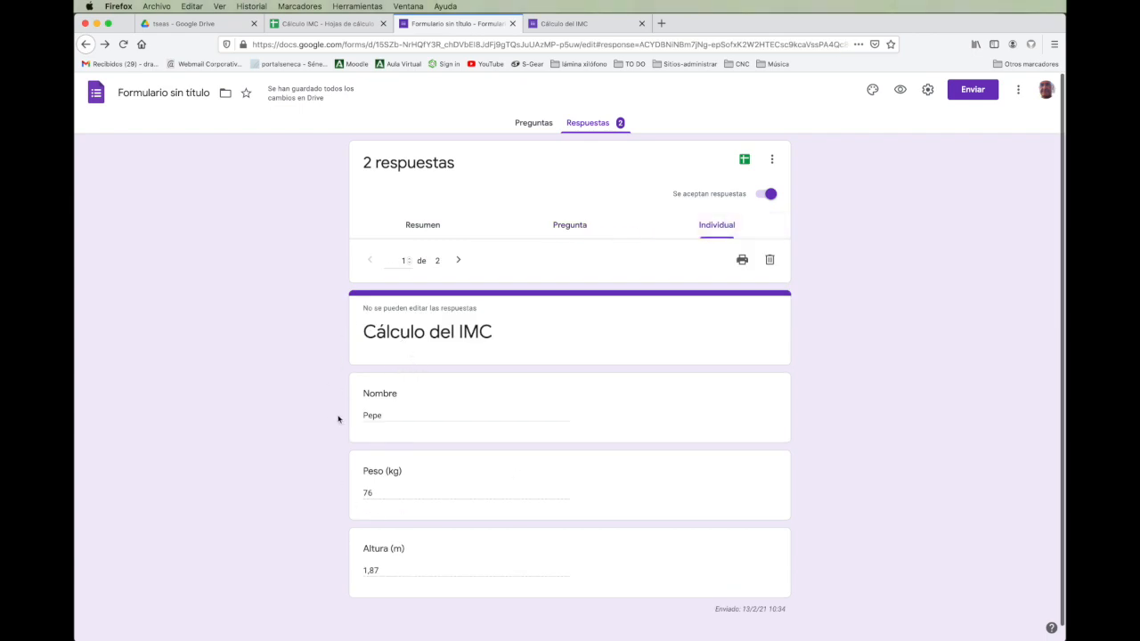
click(459, 260)
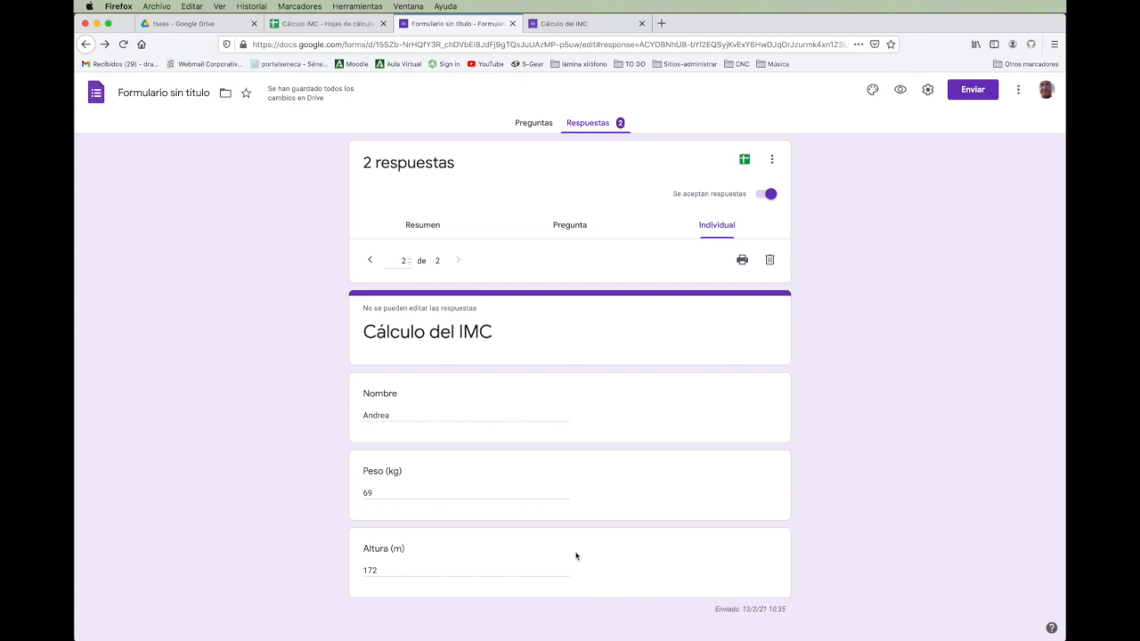
- Start printing all the form responses
click(773, 161)
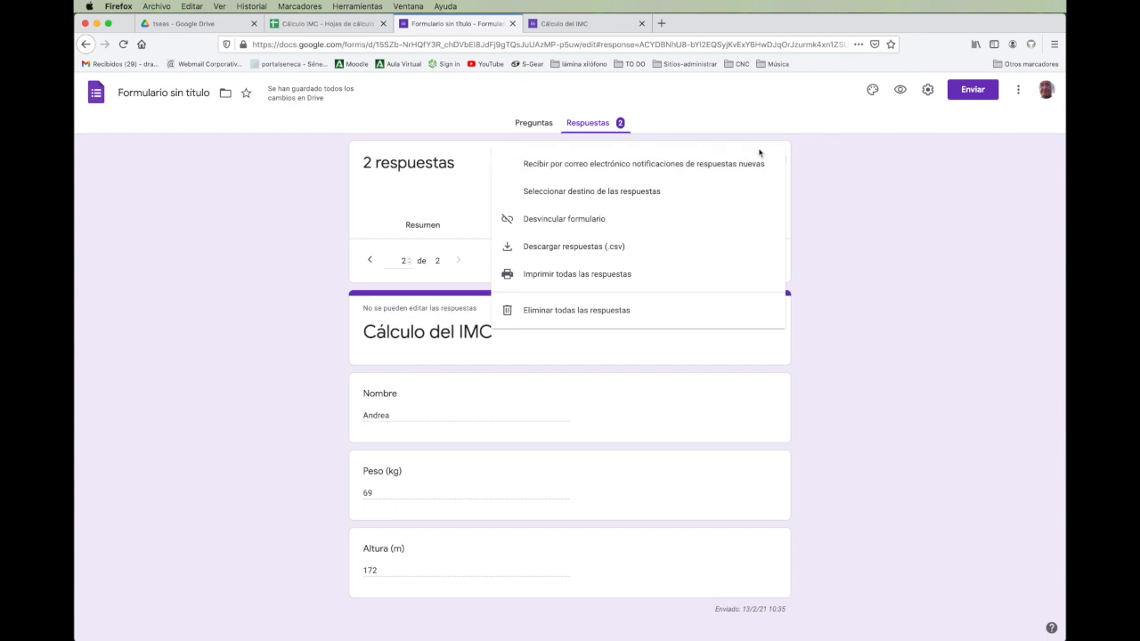
click(611, 277)
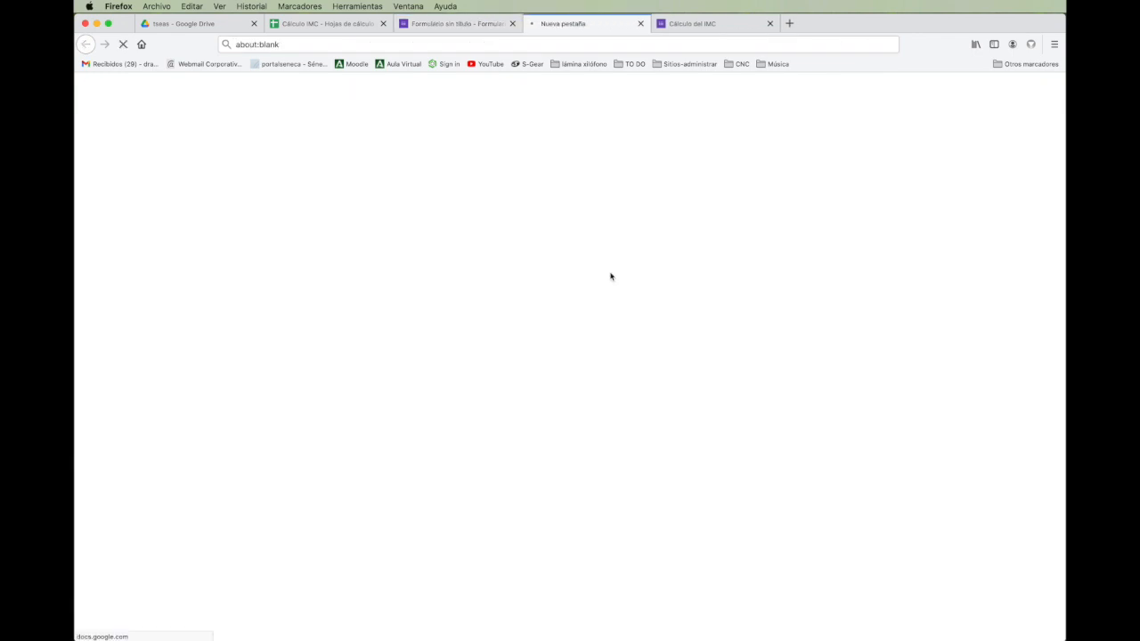